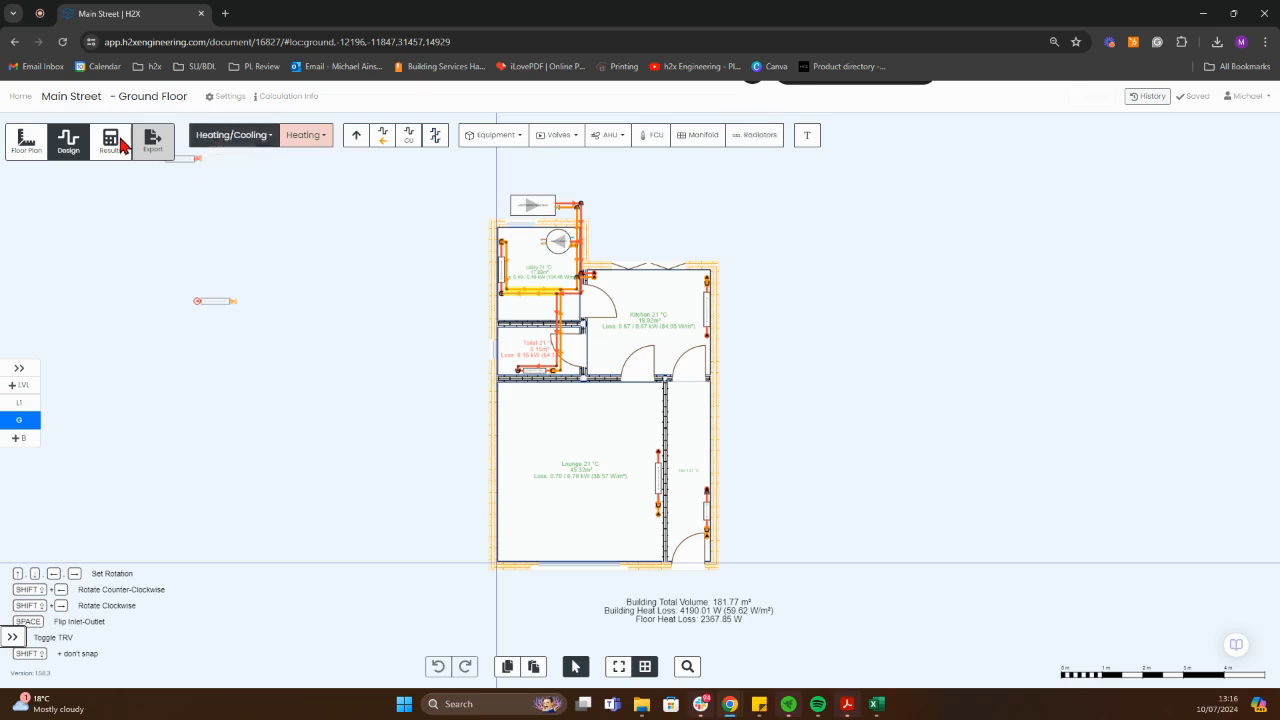
Step: Start inserting a radiator on the ground floor and open the marketplace from its manufacturer options
left_click(760, 137)
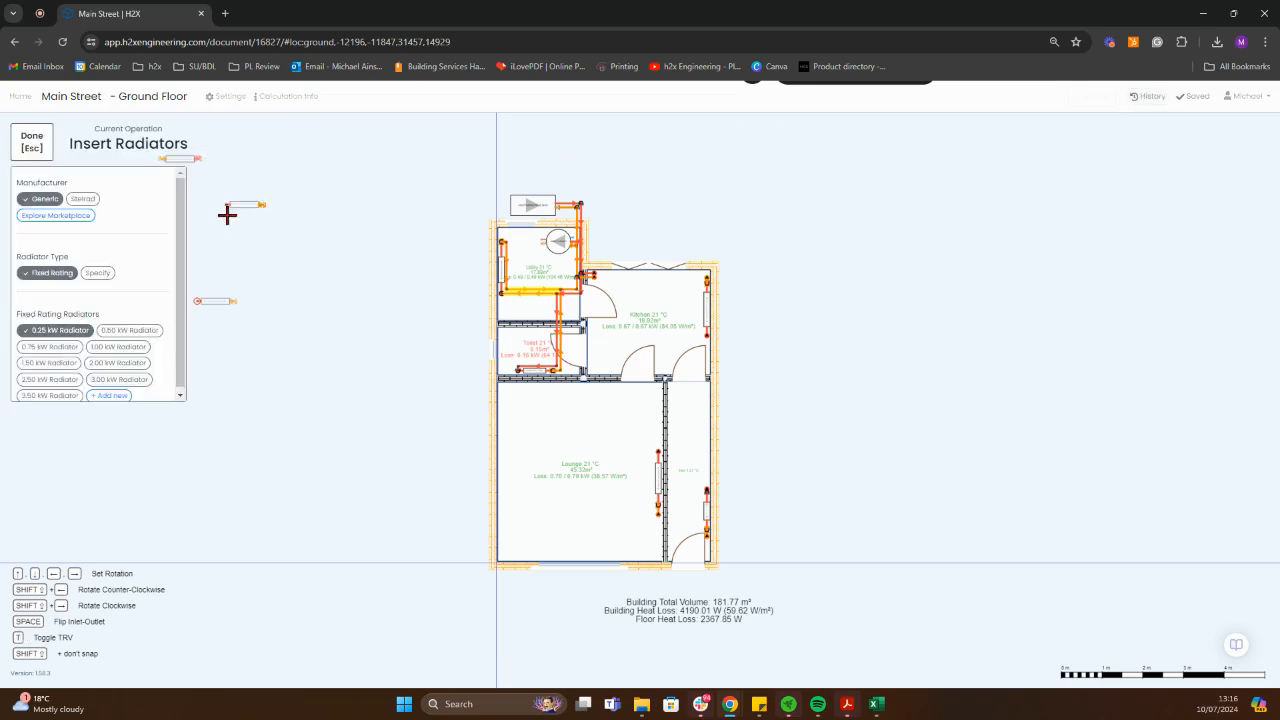
left_click(55, 224)
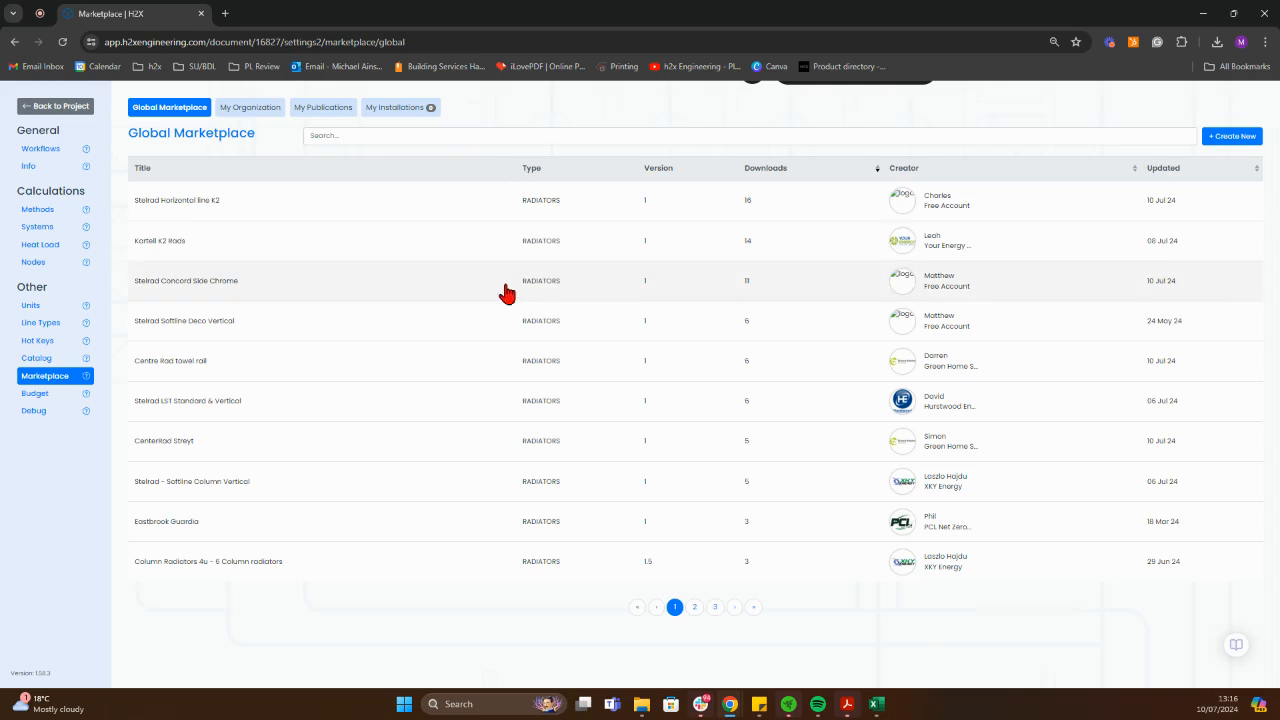
Step: Review the marketplace listings for the organization, the account's own publications and all three pages of the global marketplace
left_click(271, 108)
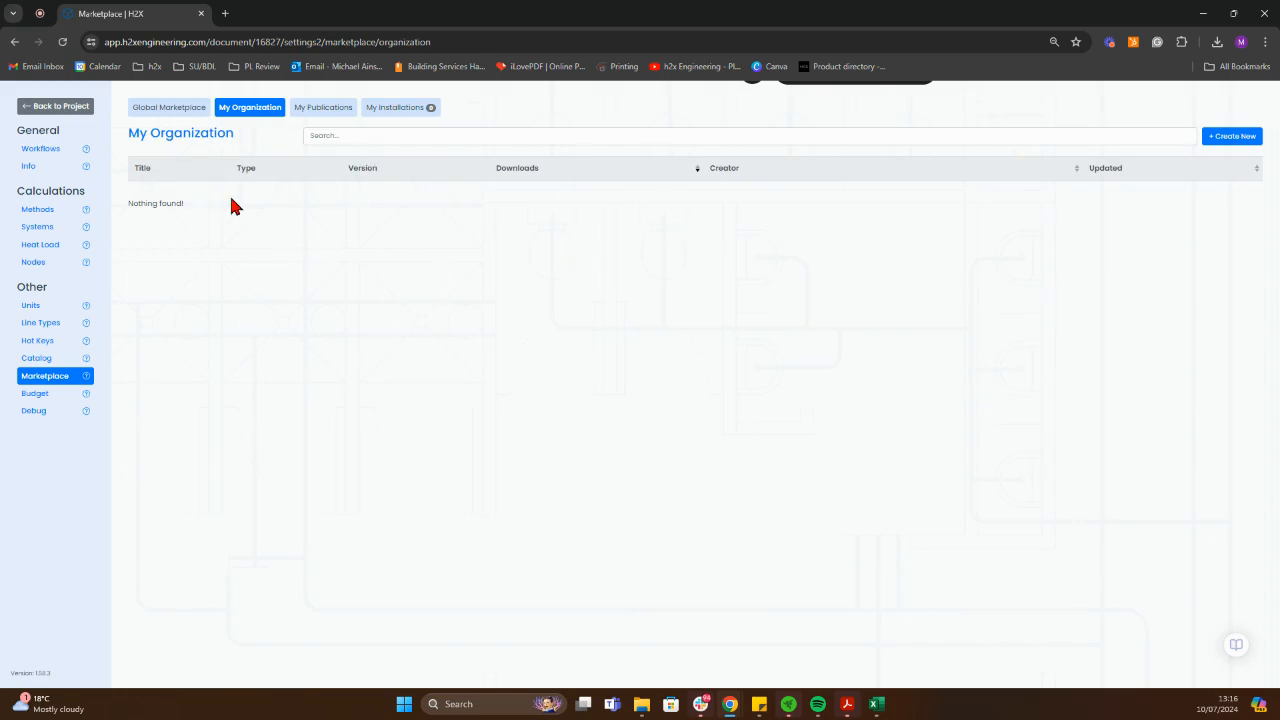
left_click(312, 109)
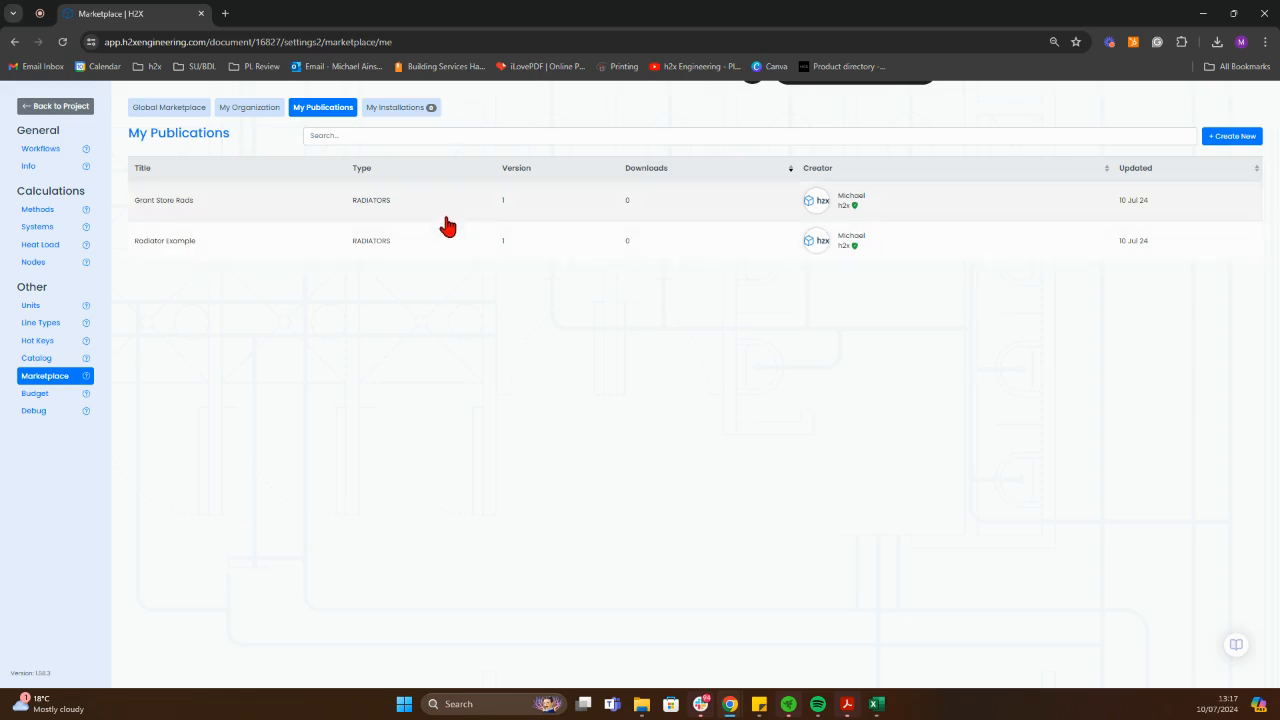
left_click(170, 110)
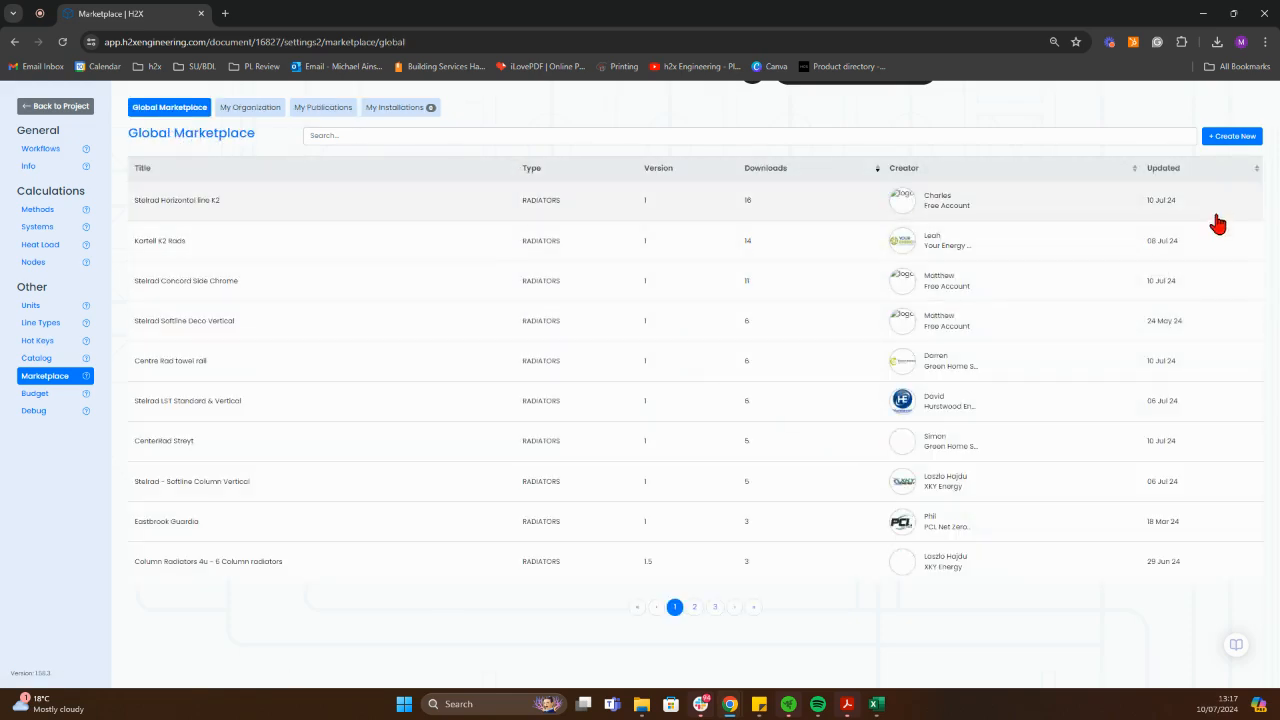
left_click(695, 608)
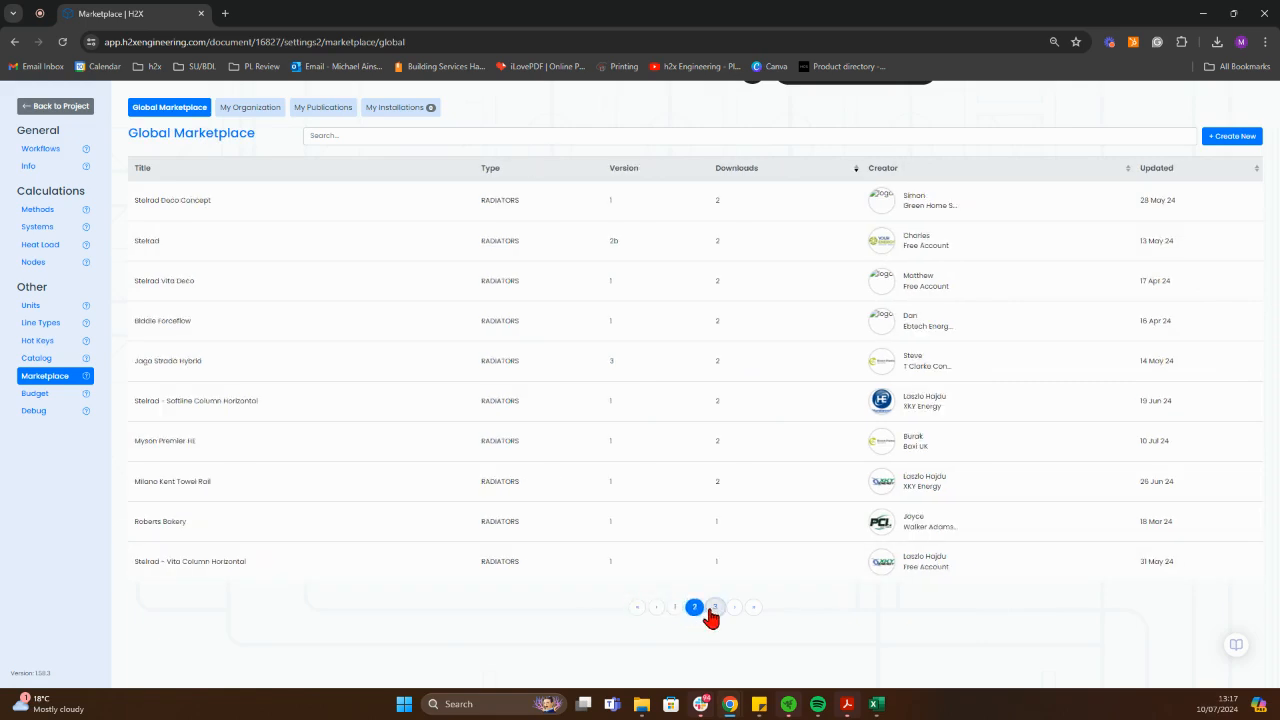
left_click(714, 608)
left_click(675, 527)
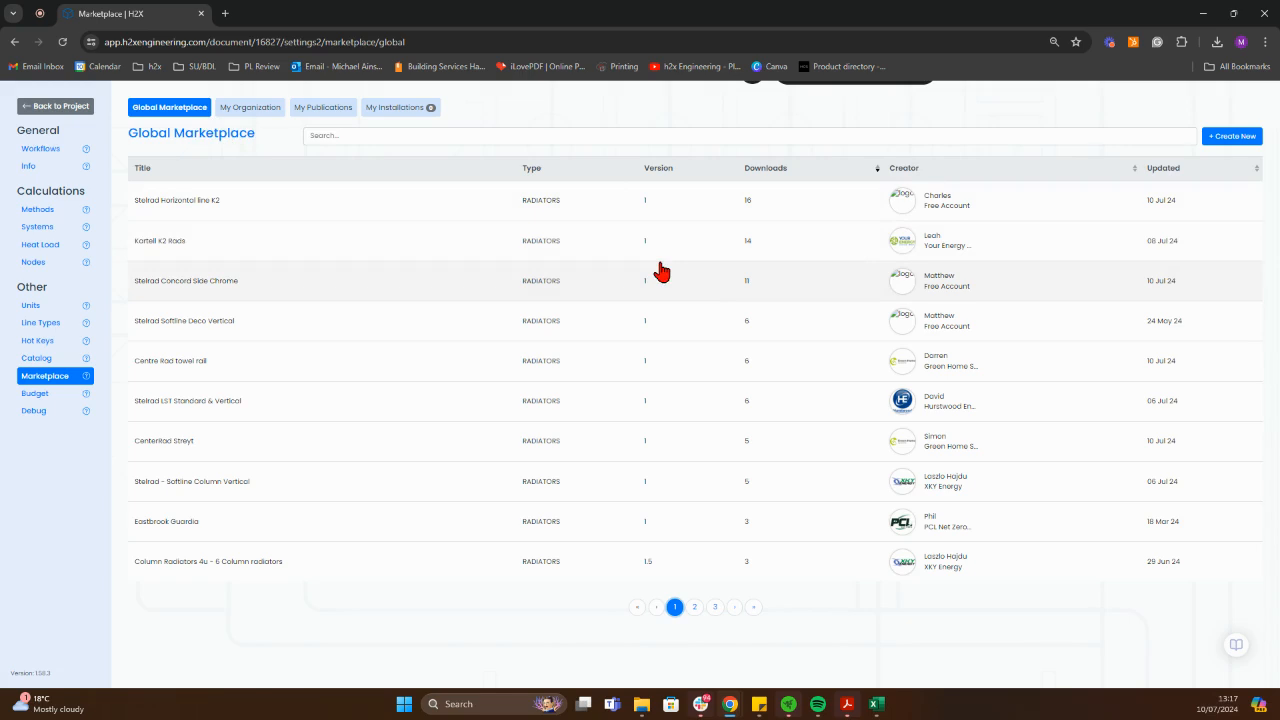
Step: Create a new RADIATORS marketplace item, download its Excel template and open the template maximized
left_click(312, 108)
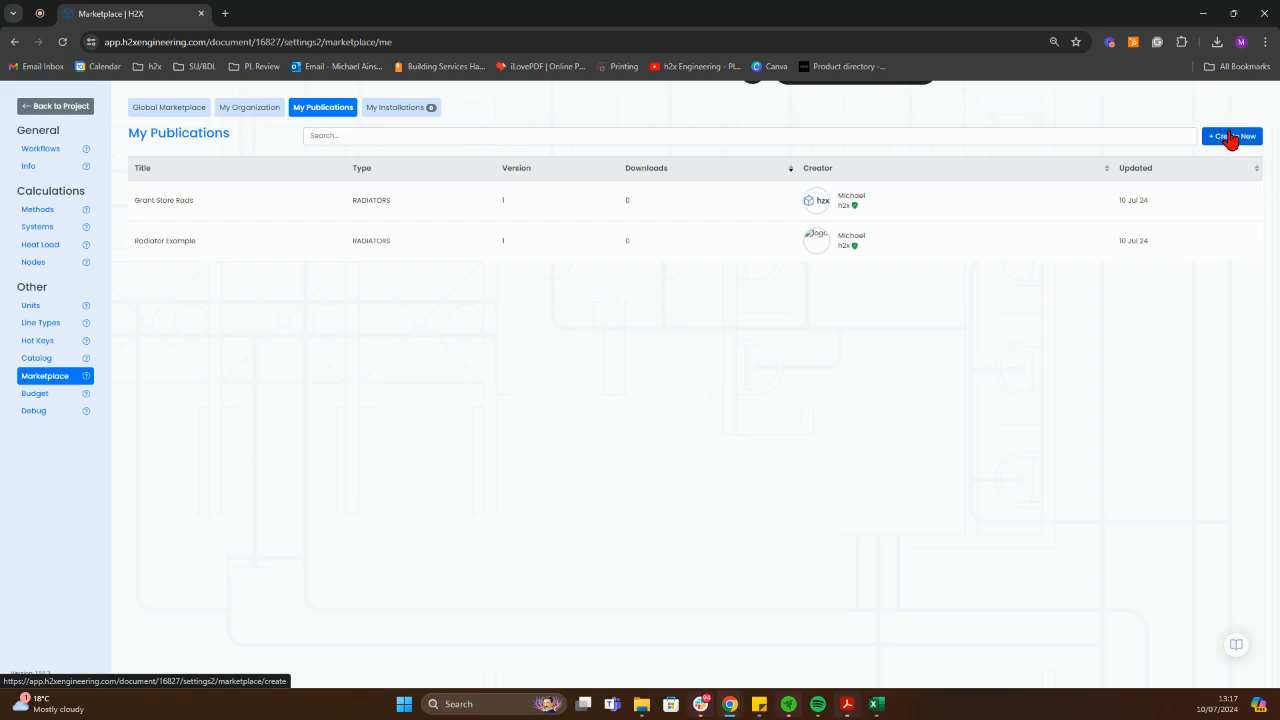
left_click(1224, 138)
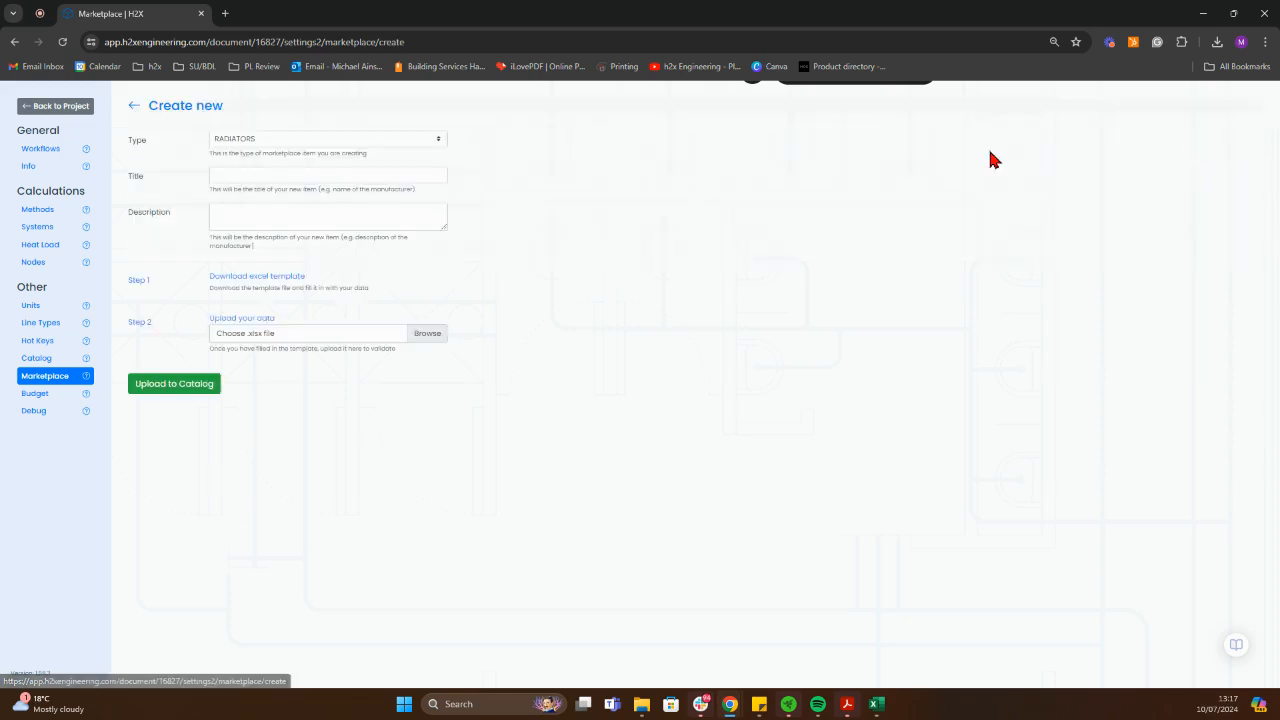
left_click(257, 282)
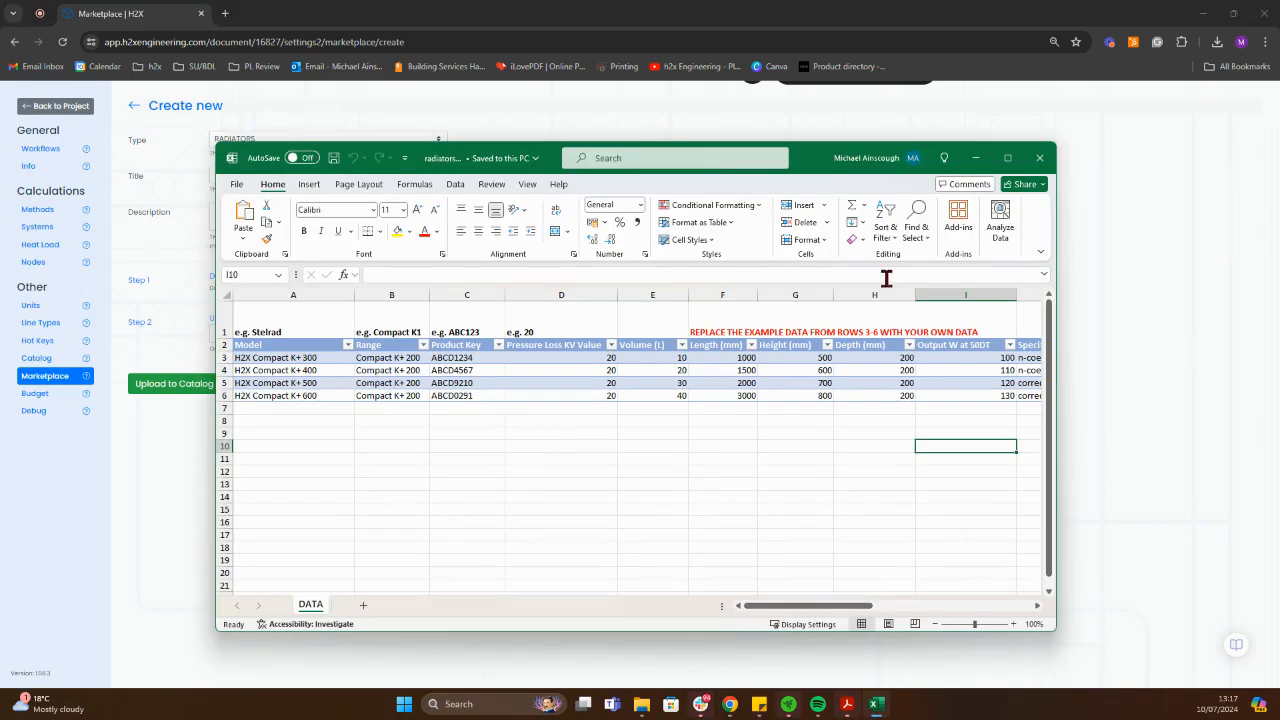
left_click_drag(795, 159, 815, 8)
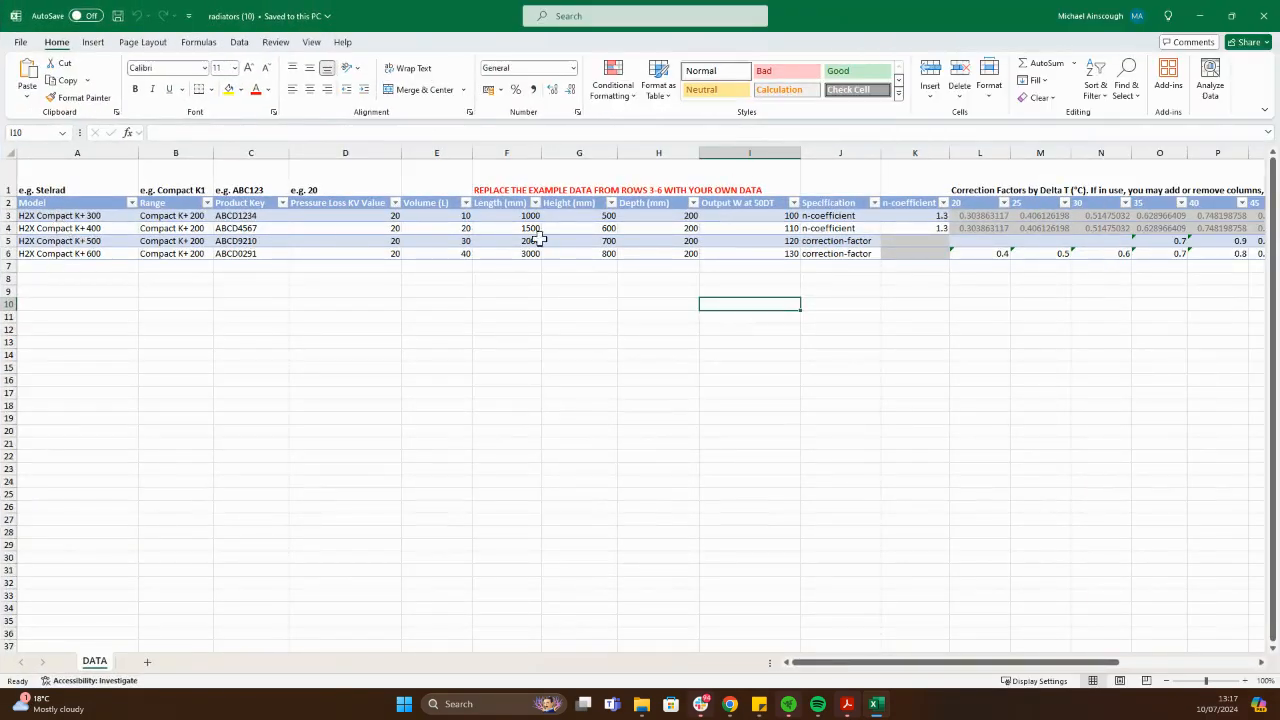
Step: Examine the template's columns, including the Specification formulas, n-coefficient values and correction factors by Delta T
left_click_drag(877, 663, 785, 672)
left_click_drag(940, 662, 996, 662)
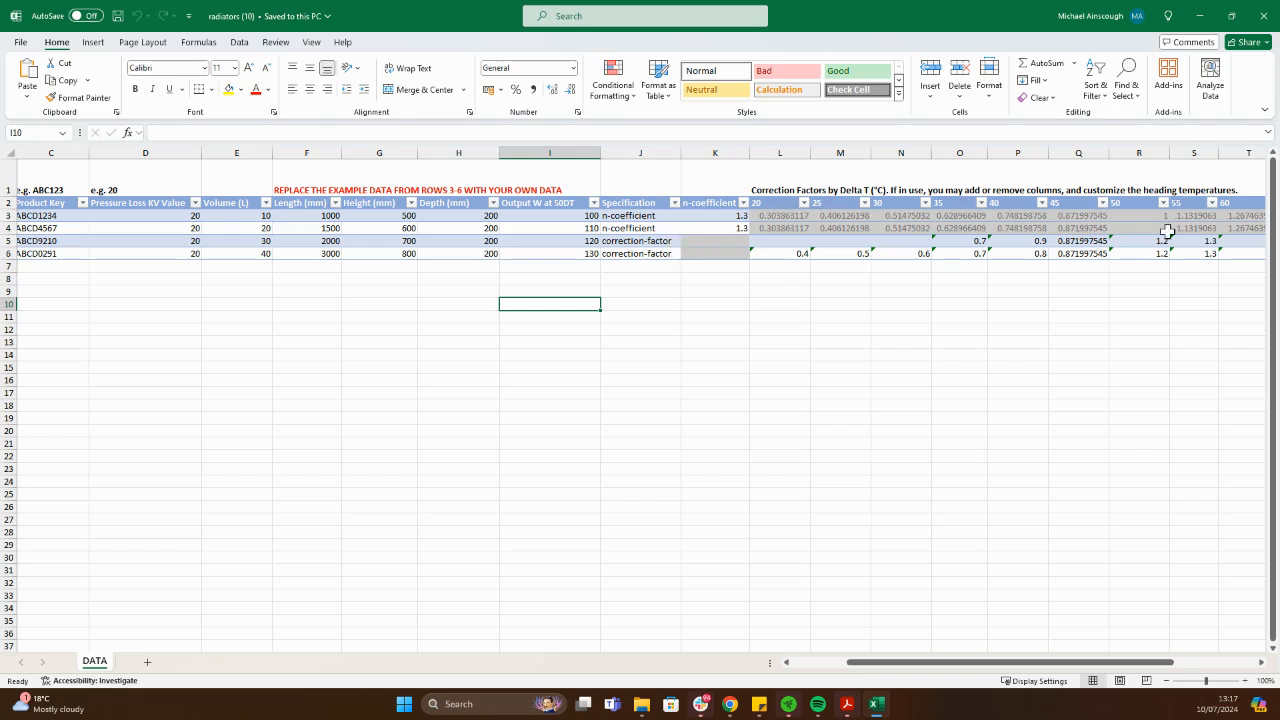
left_click(739, 224)
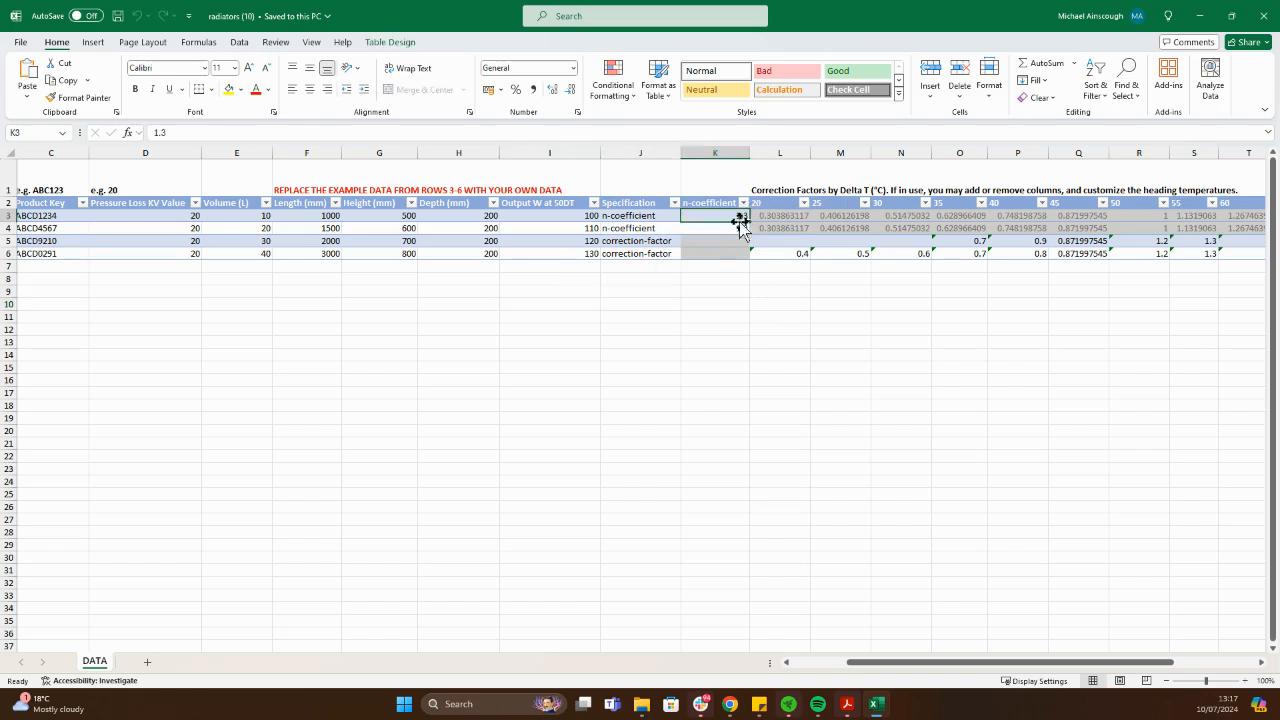
left_click(651, 238)
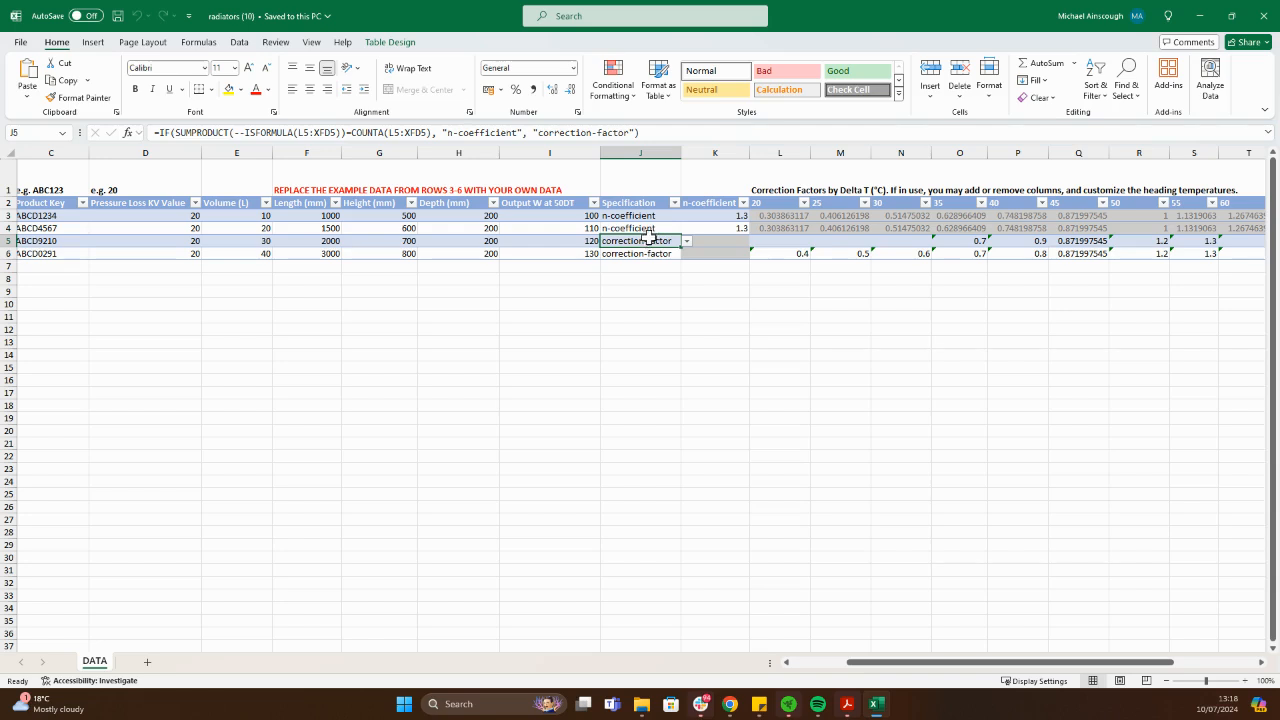
left_click(654, 254)
left_click(657, 241)
left_click_drag(916, 663, 866, 683)
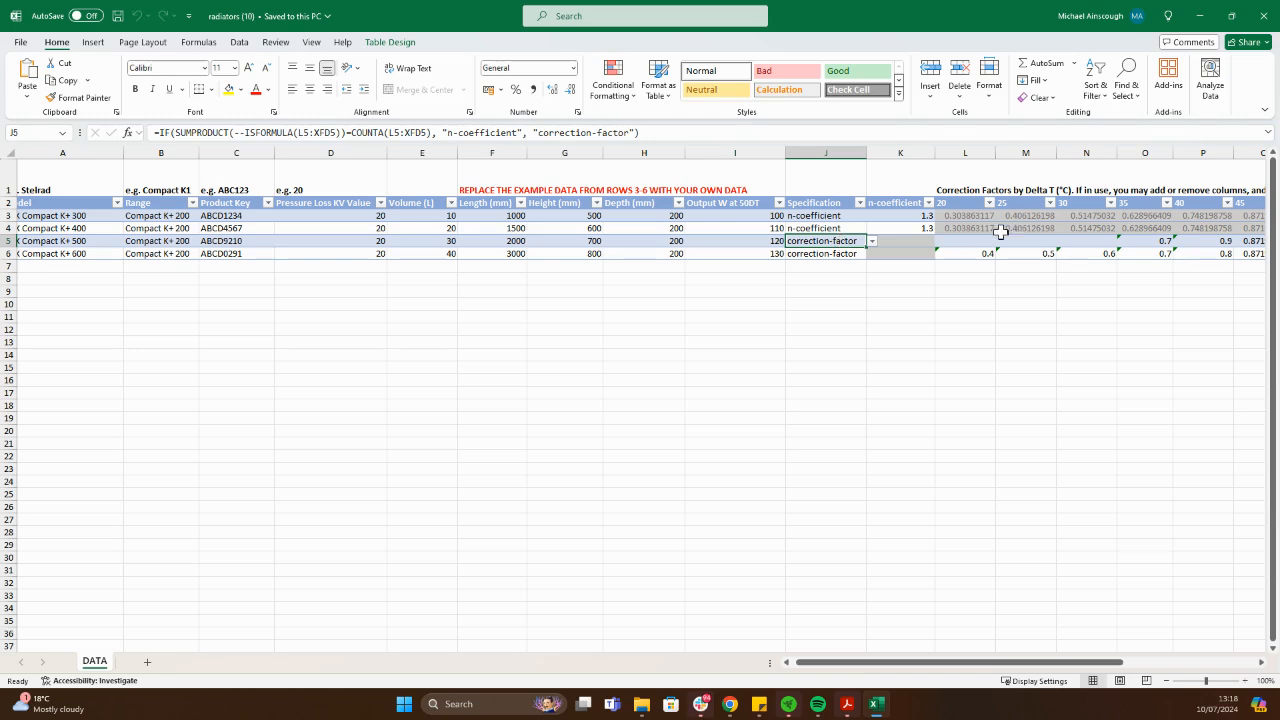
left_click_drag(1006, 663, 1126, 665)
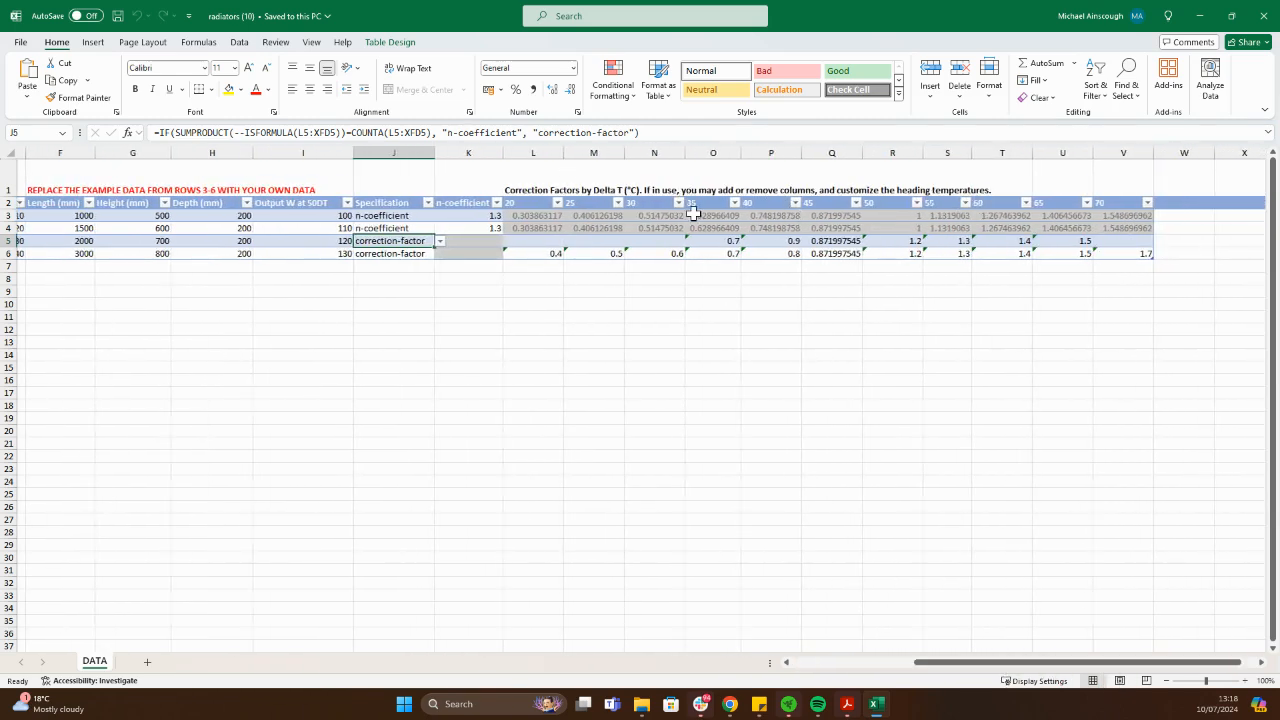
left_click_drag(955, 663, 808, 666)
Step: Switch to The Radiator Company brochure in the browser and check the 500mm High radiator table
key("alt+Tab")
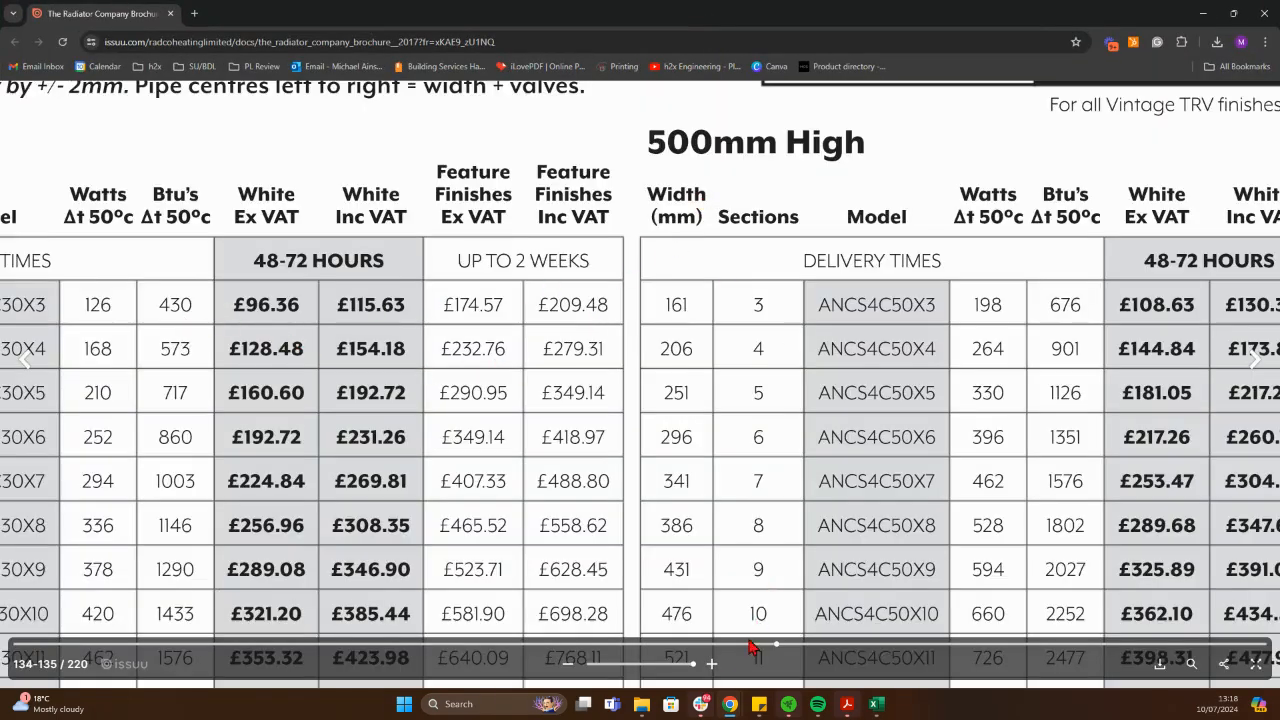
left_click_drag(841, 436, 390, 188)
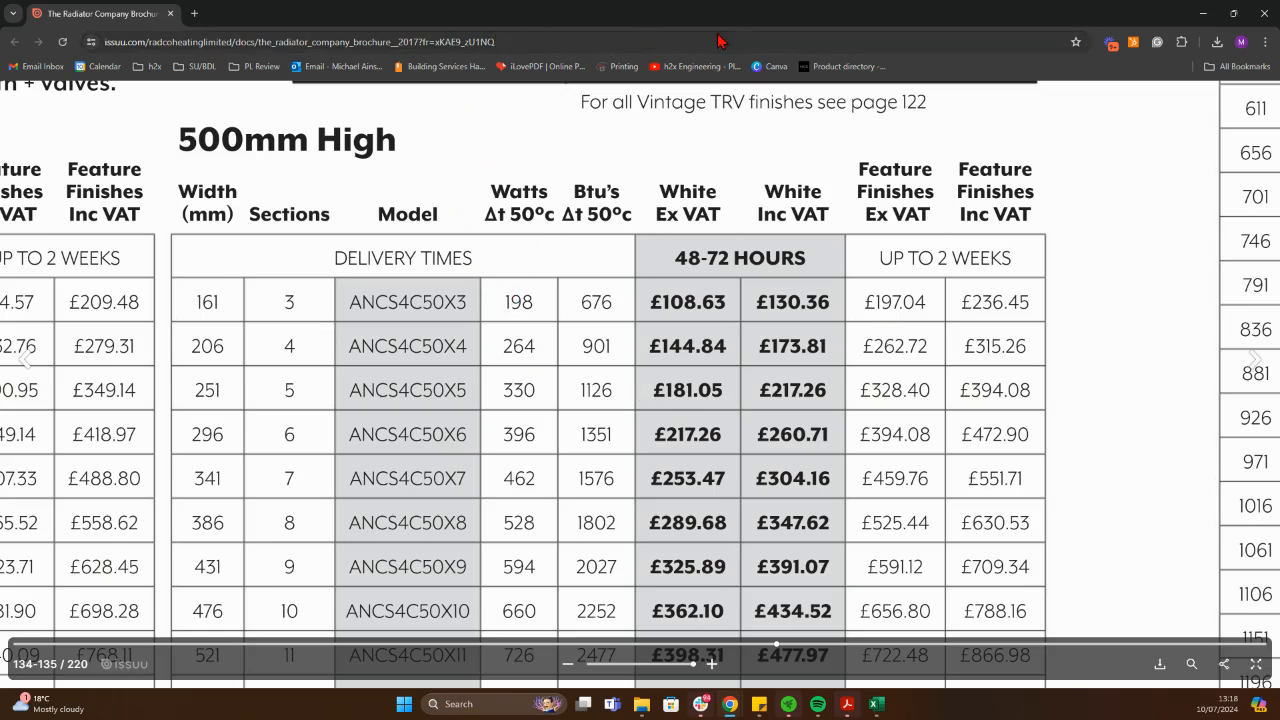
left_click_drag(780, 20, 0, 415)
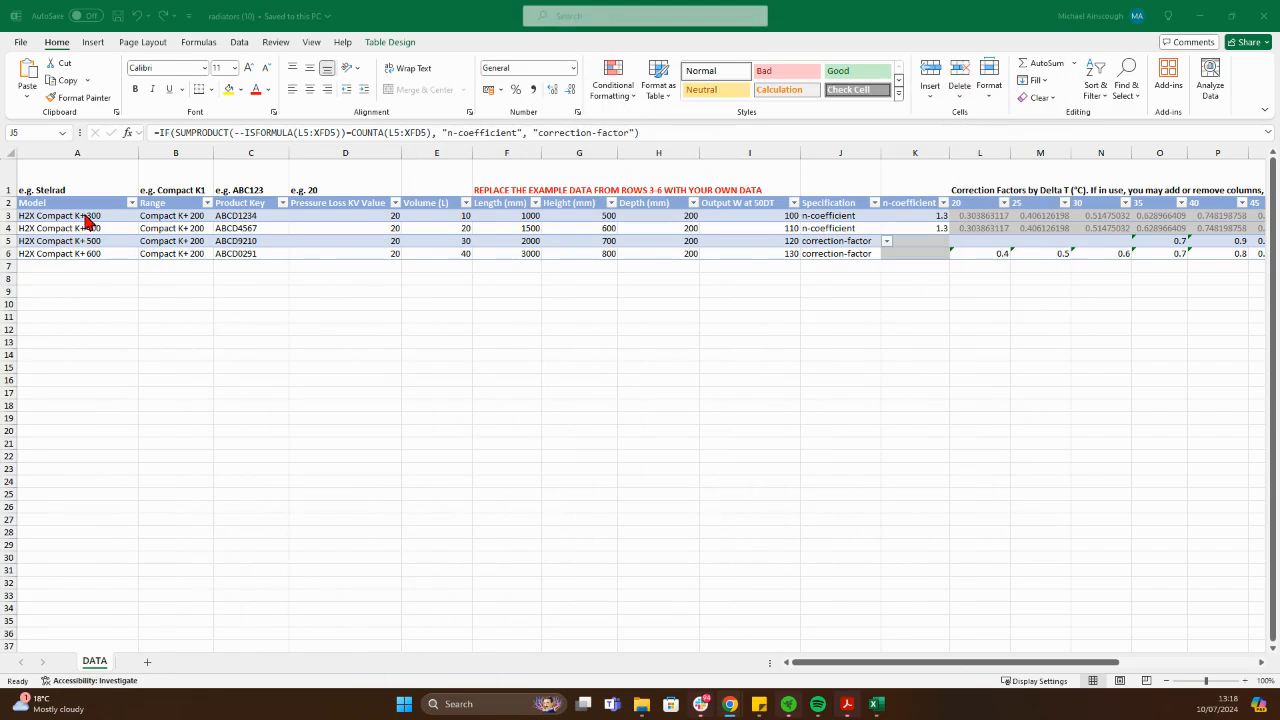
Step: In the Excel template, clear the example data in rows 3 to 6 from Model through Output W at 50DT
left_click(86, 217)
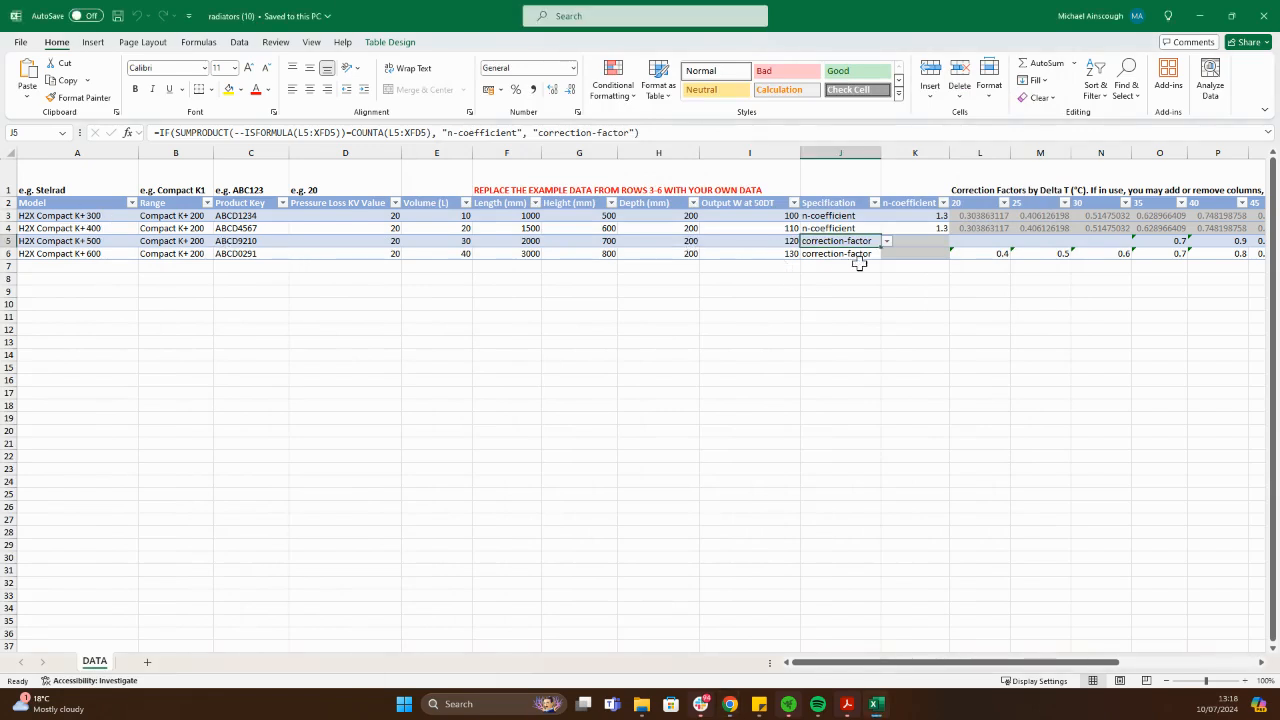
left_click_drag(787, 262, 106, 215)
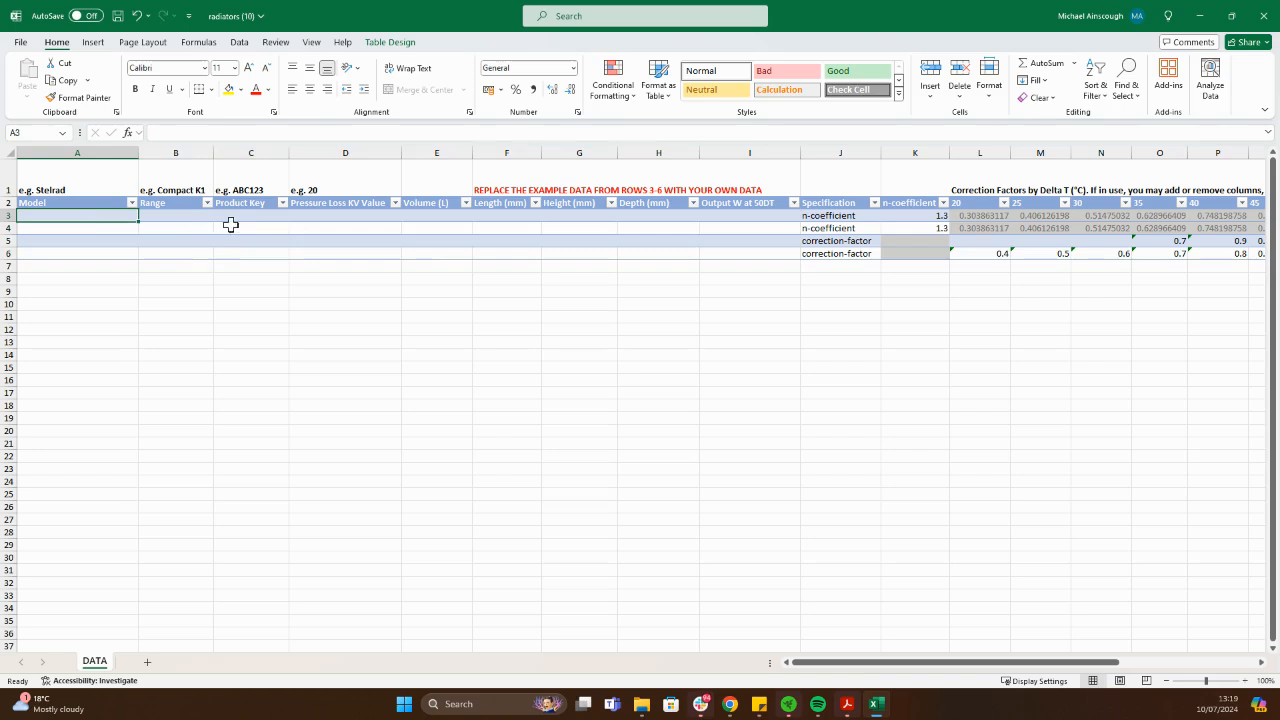
key("BackSpace")
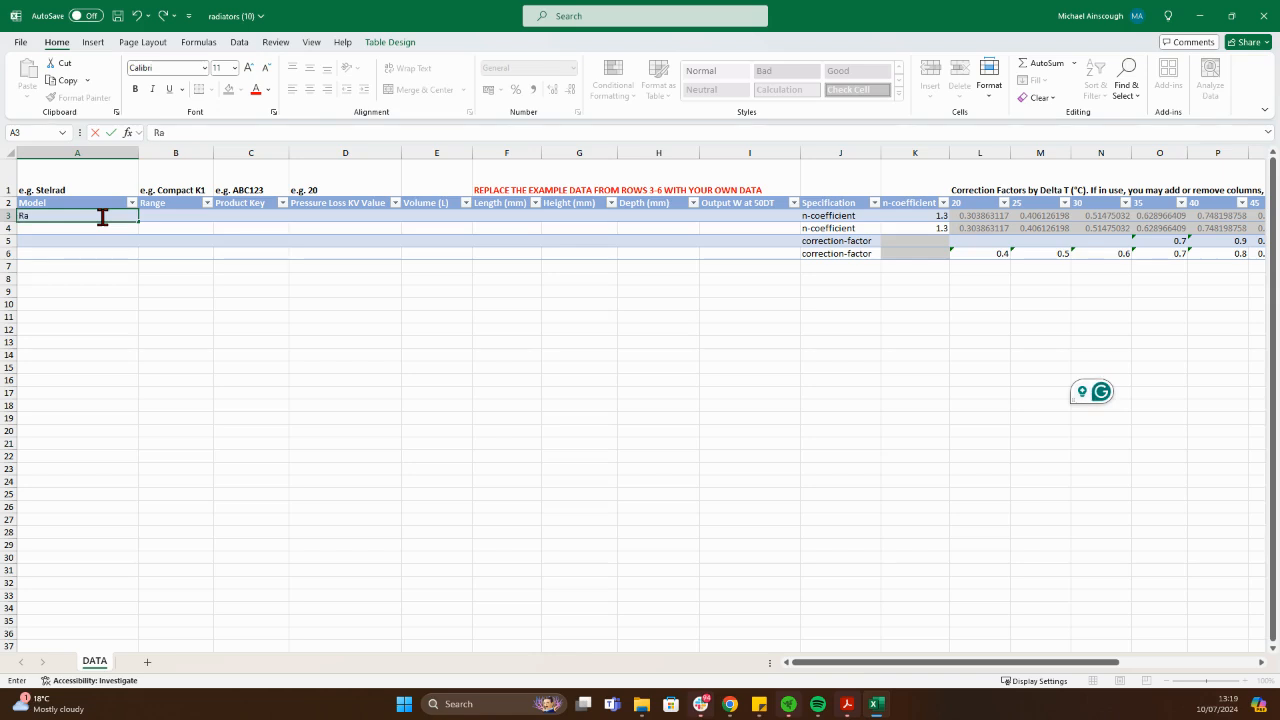
Step: Fill row 3 with model "Radiator Company", range "Range" and product key "ABC"
type("Radiator Company")
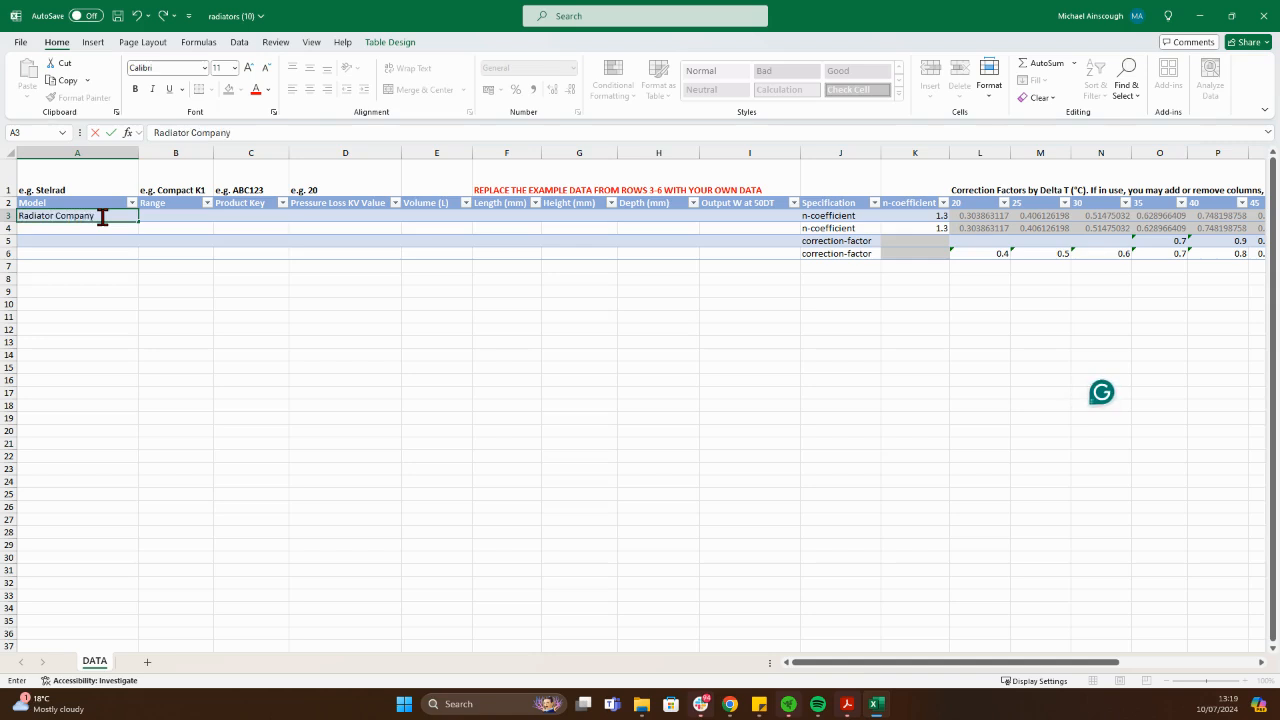
key("Tab")
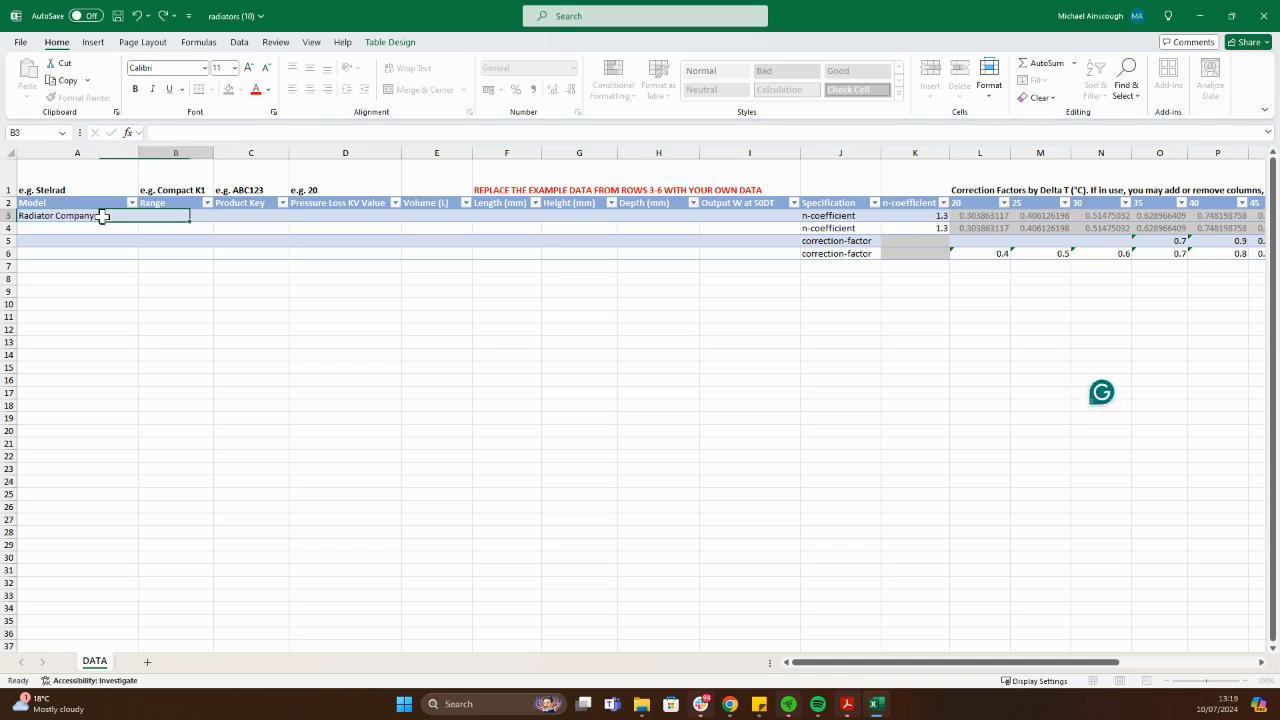
type("Range")
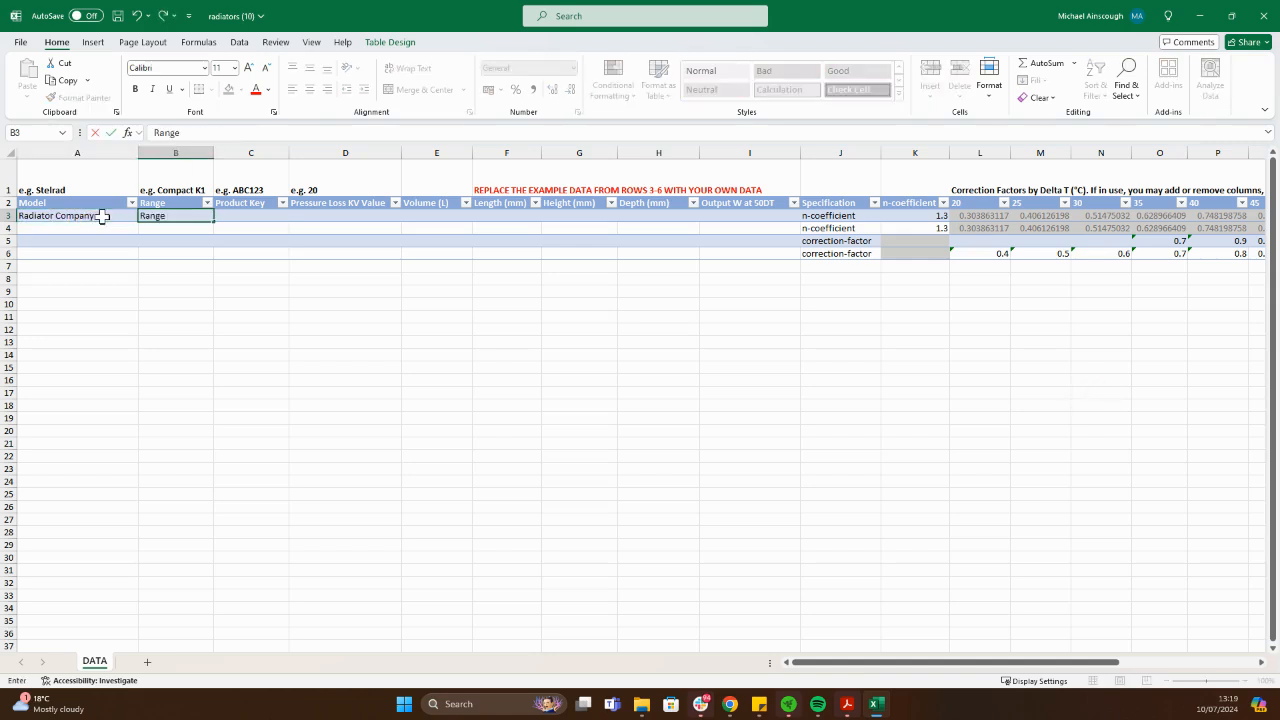
key("Tab")
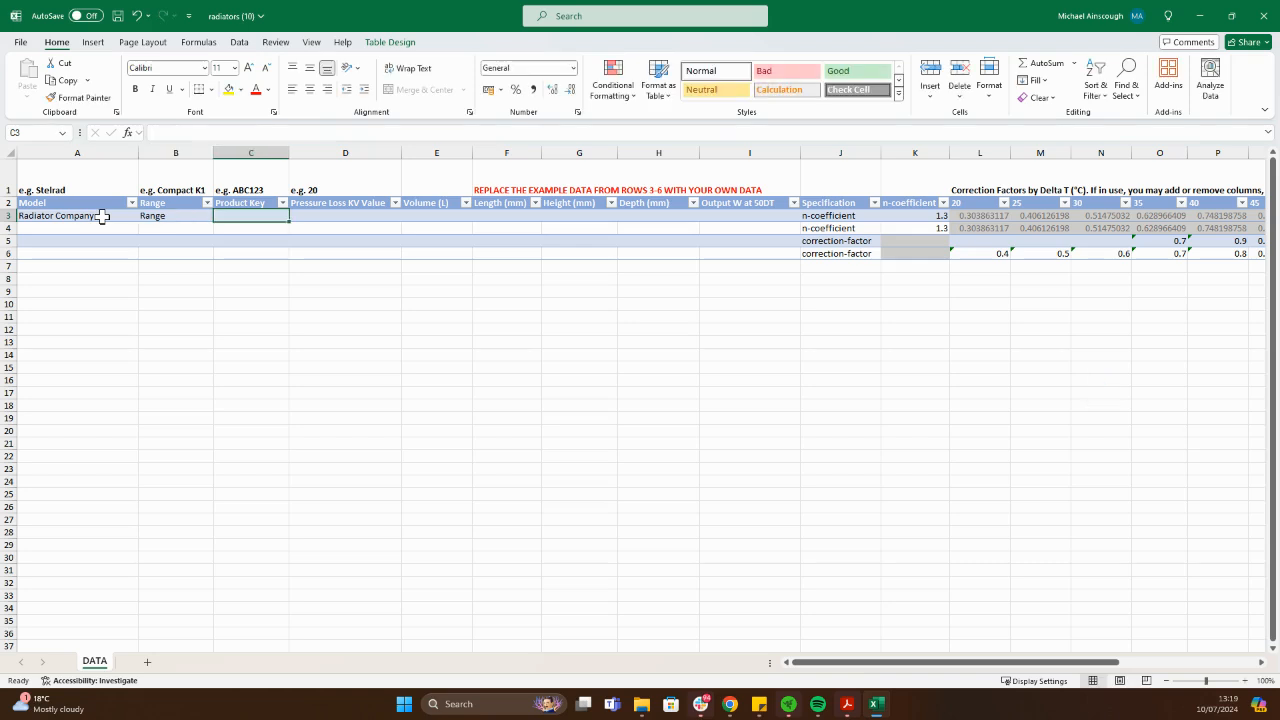
type("ABC")
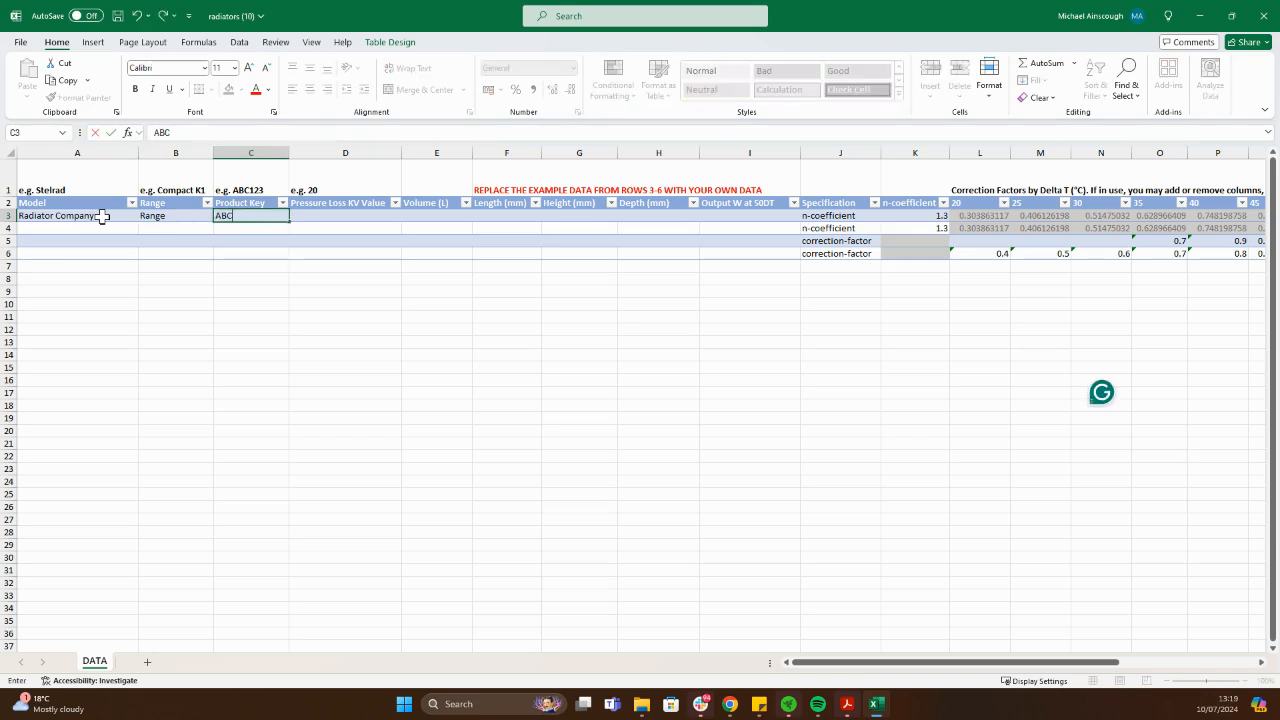
key("Tab")
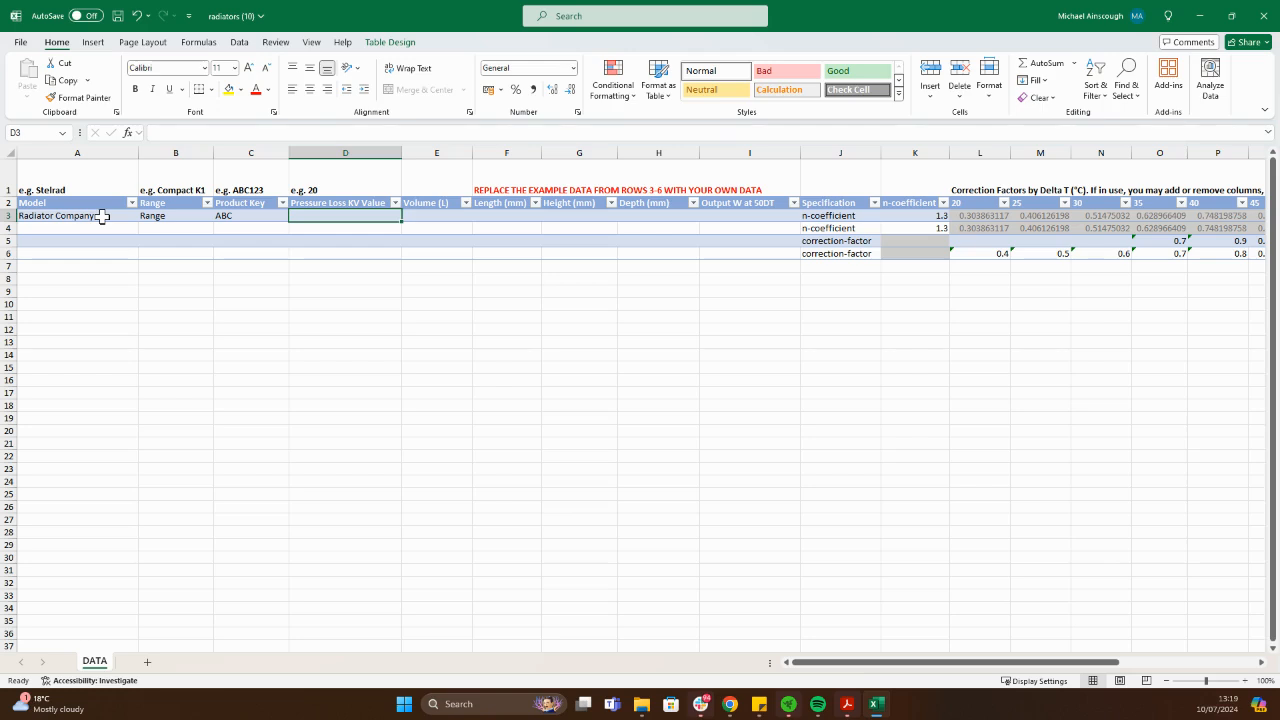
Step: Set row 3's pressure loss KV value to 0.20 and its volume to 100 L
type("0.20")
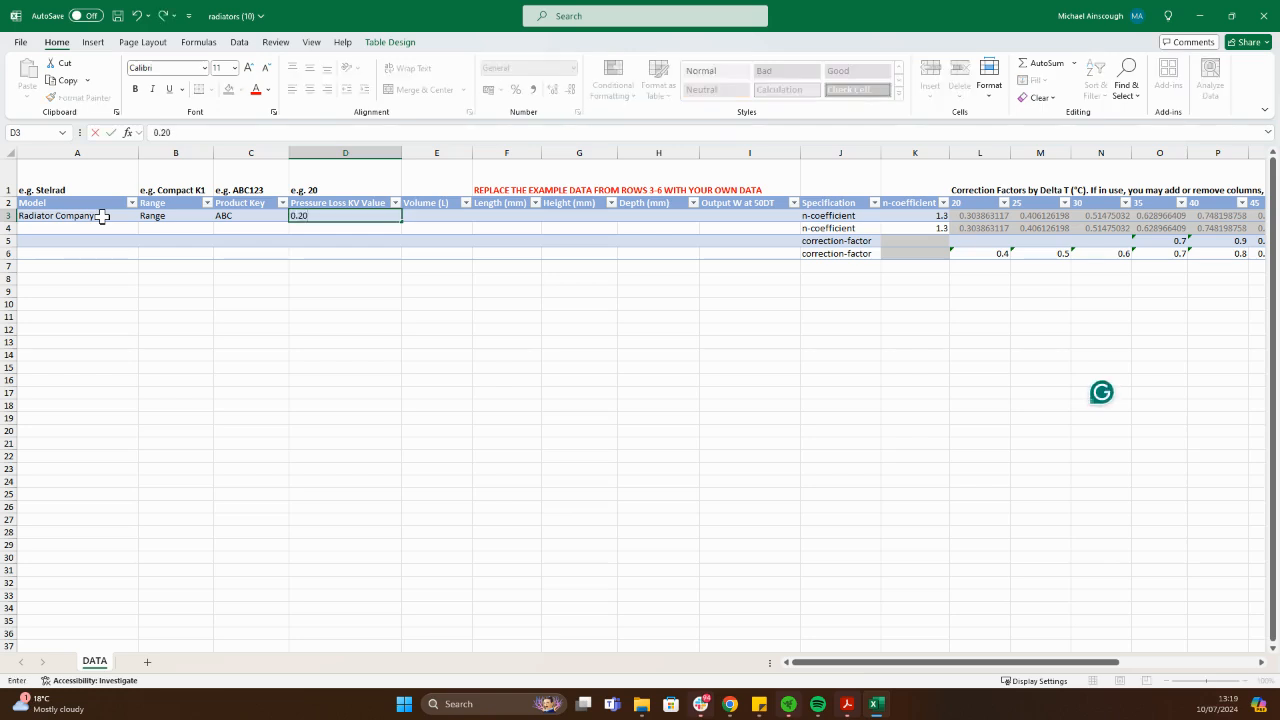
key("Tab")
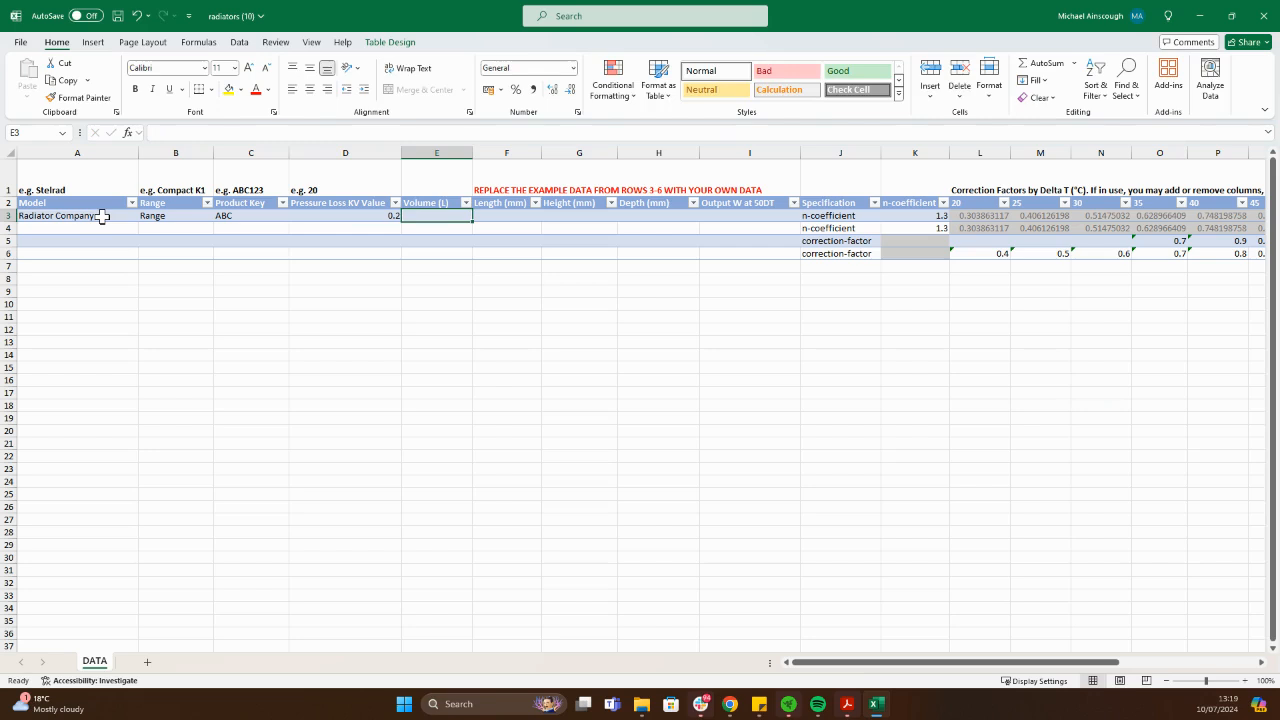
type("100")
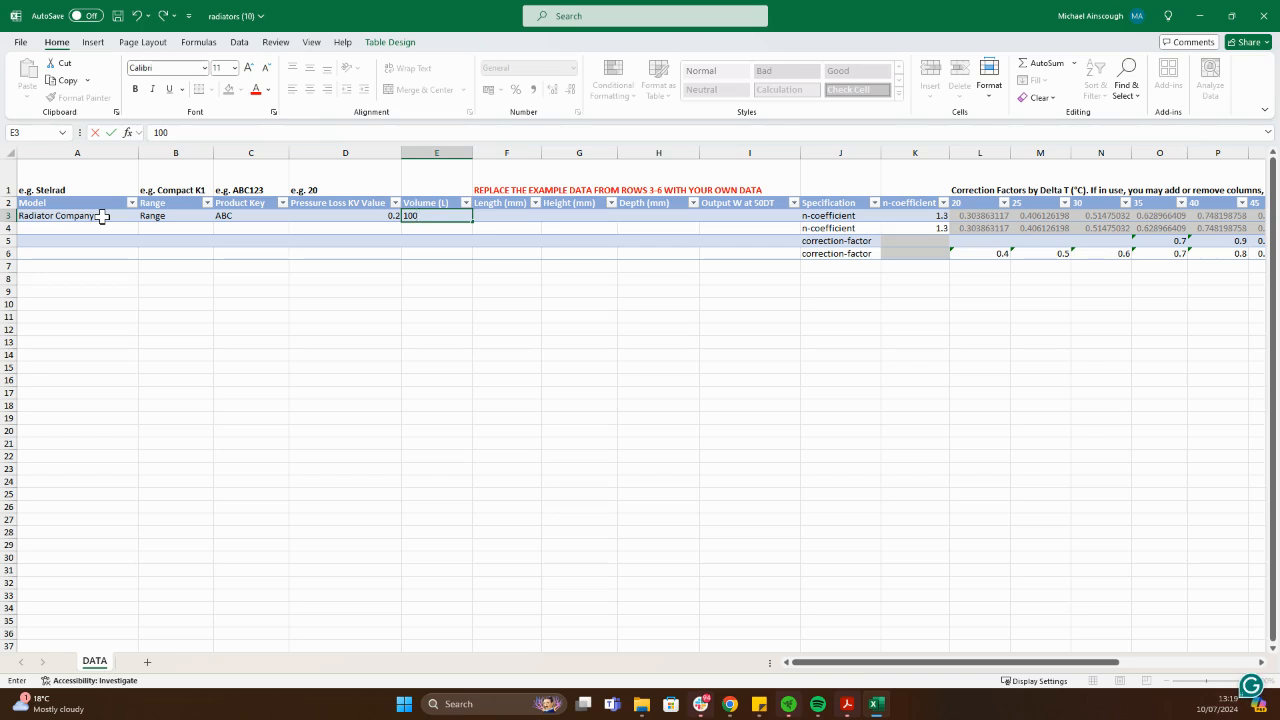
key("Tab")
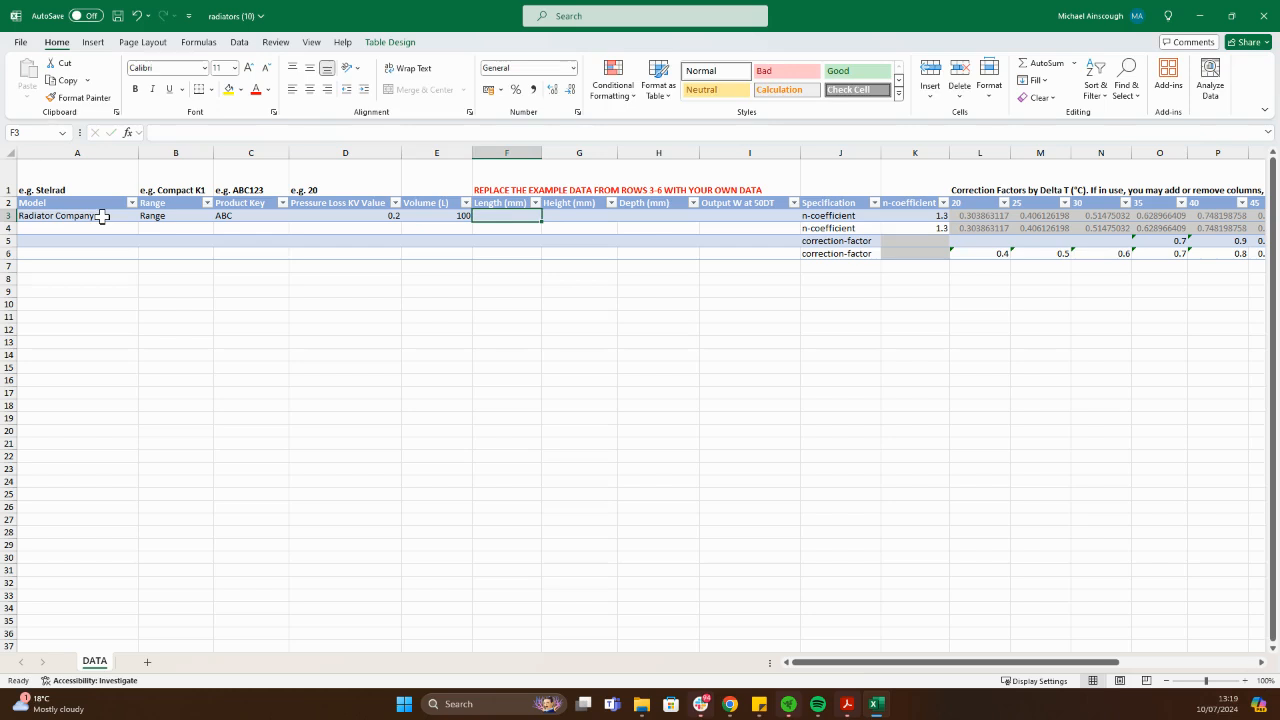
Step: Set row 3's length to 251 mm, height to 500 mm, depth to 200 mm and output at 50DT to 330 W
type("251")
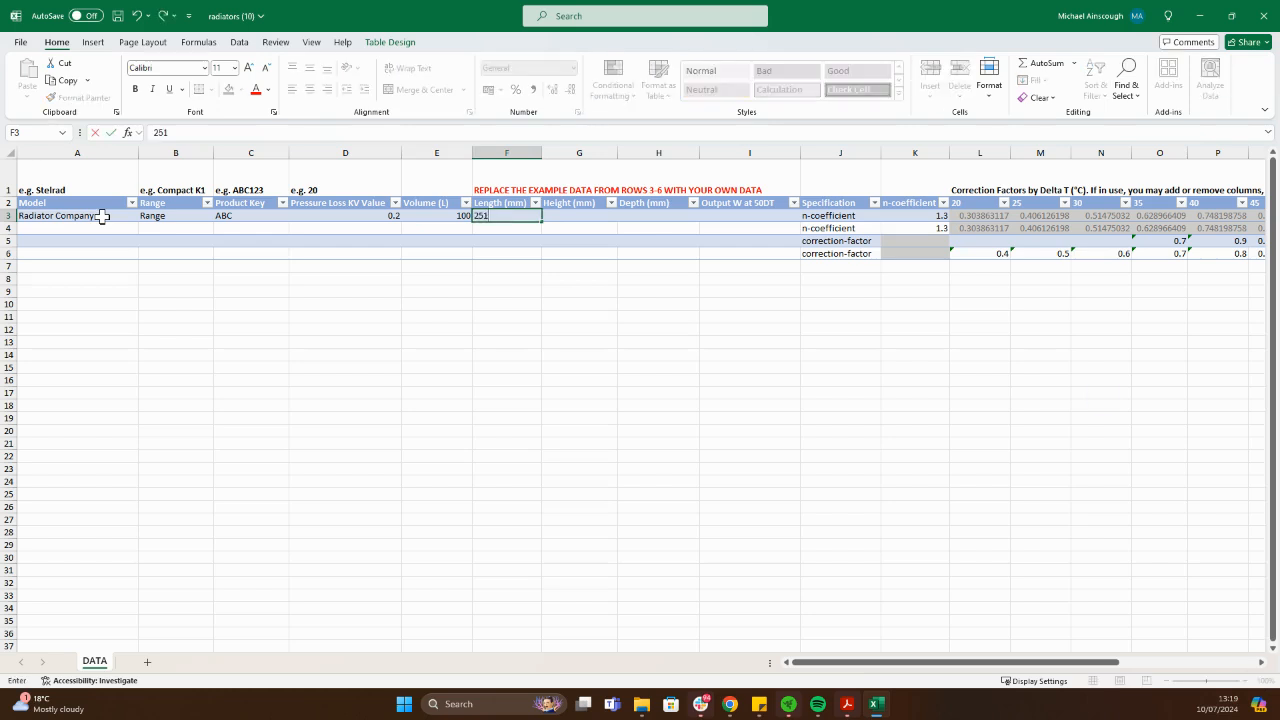
key("Tab")
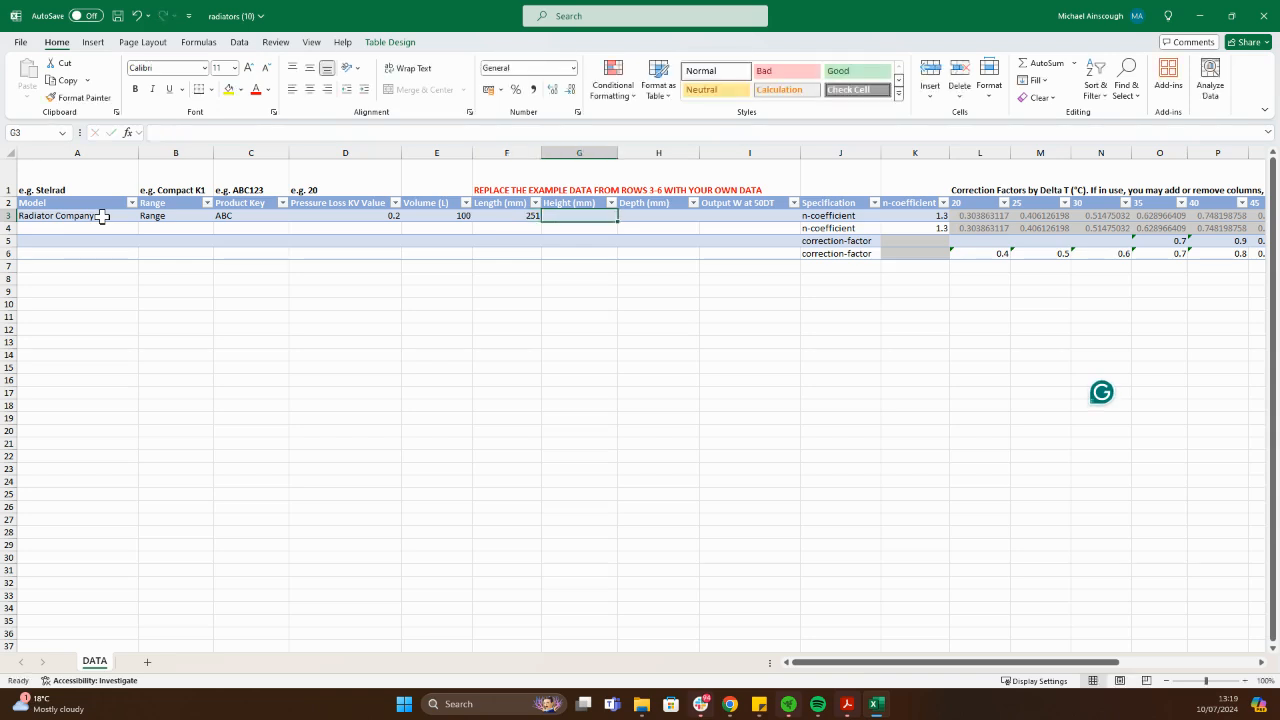
type("500")
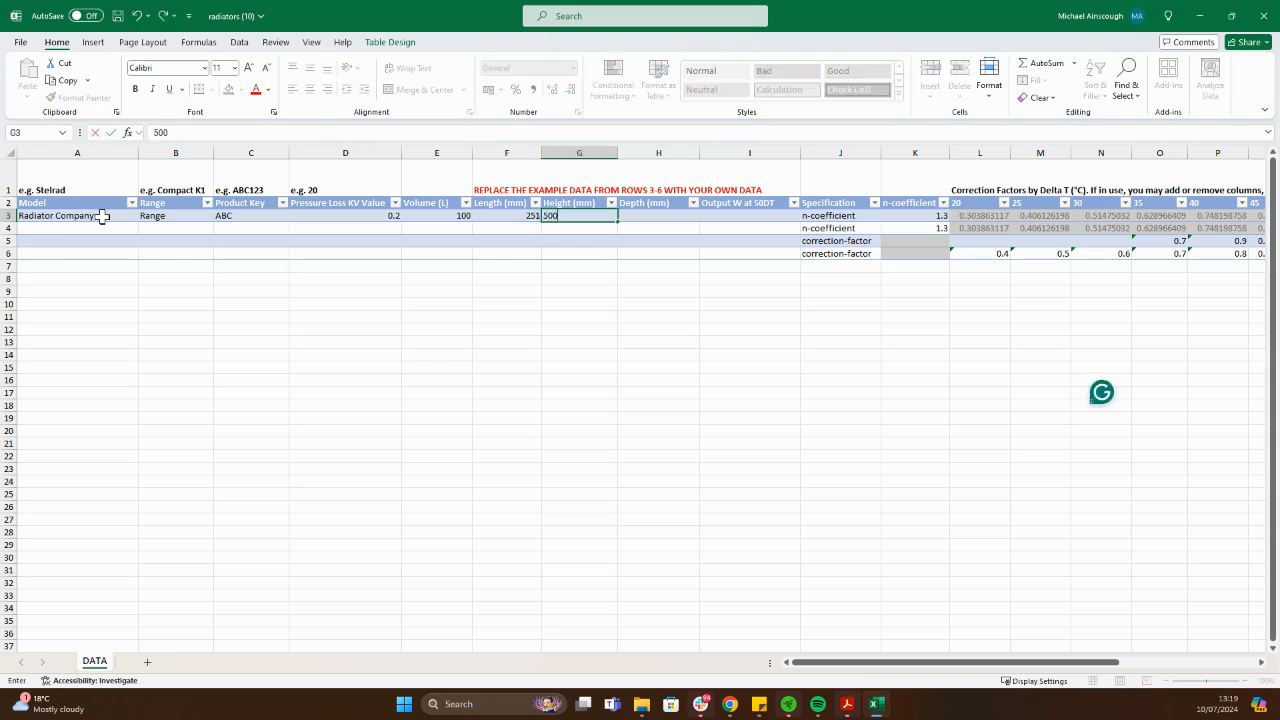
key("Tab")
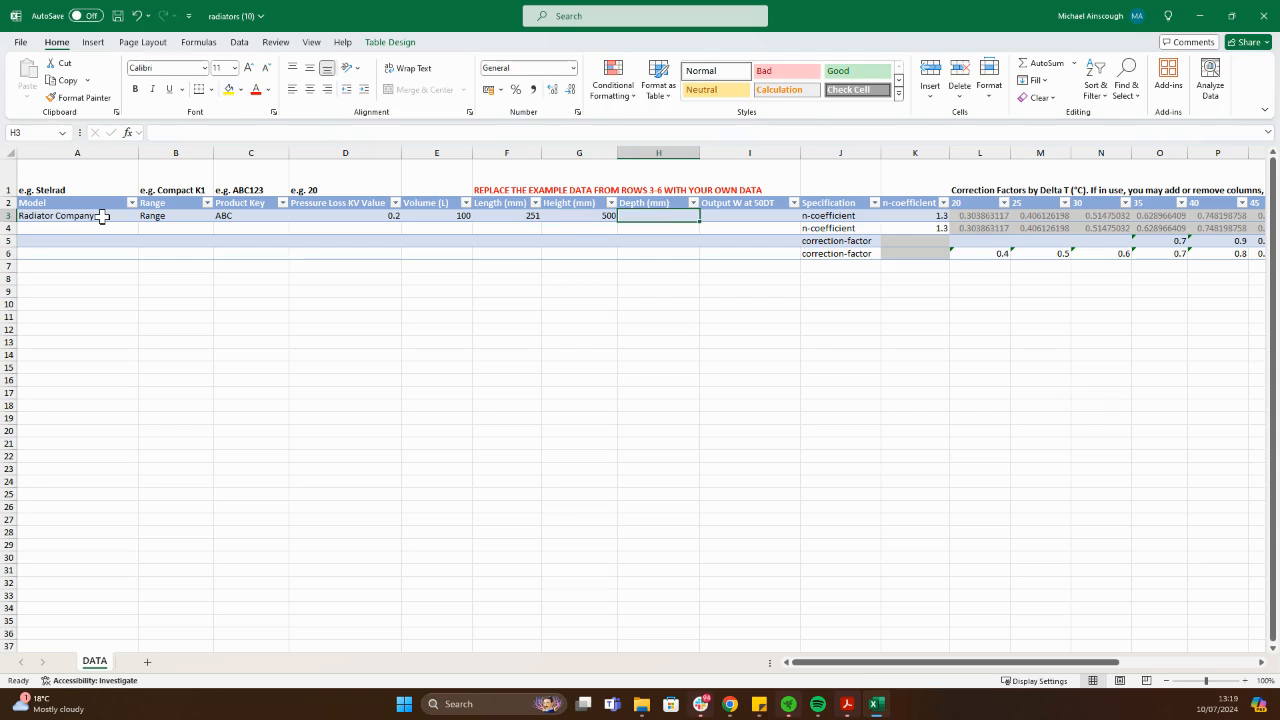
type("200")
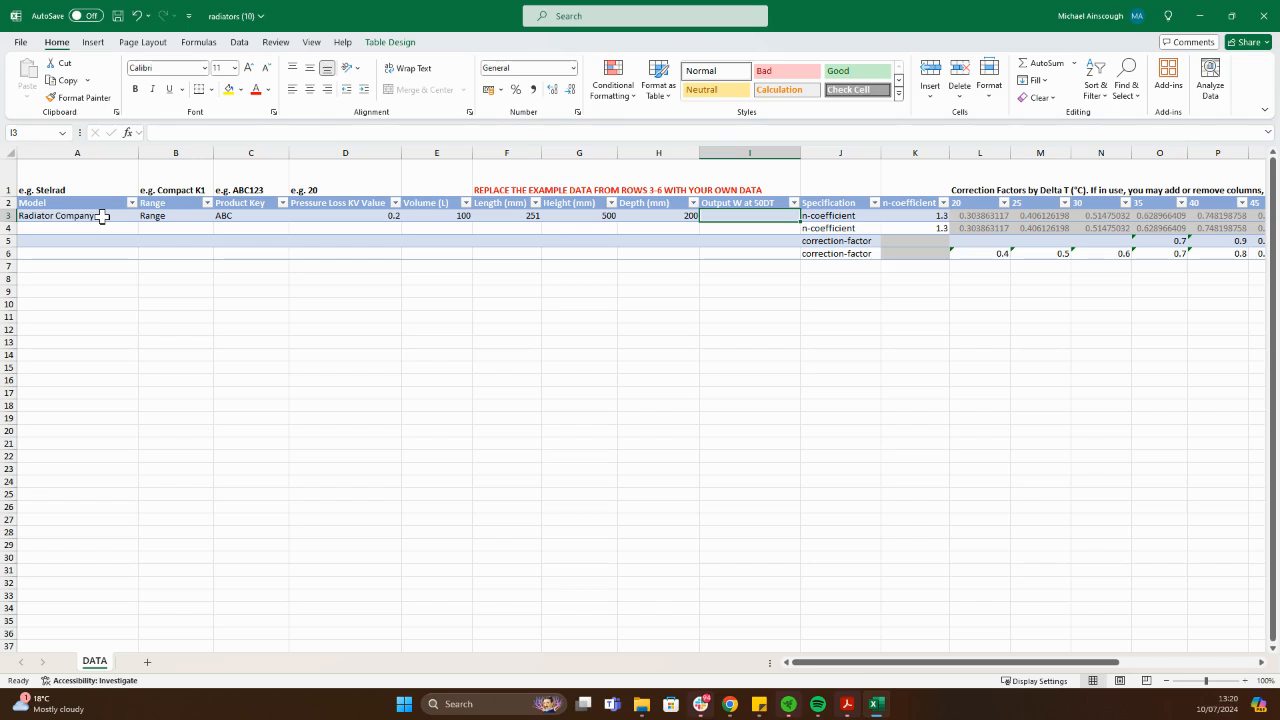
type("330")
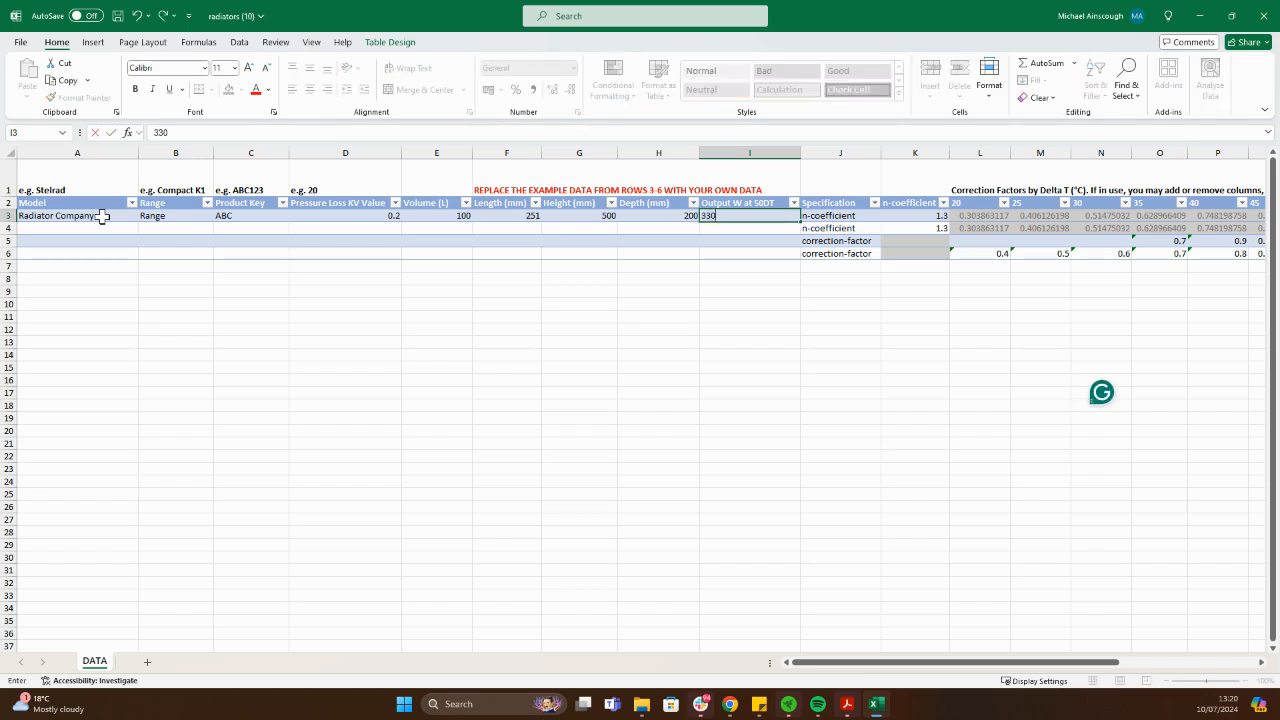
left_click(646, 332)
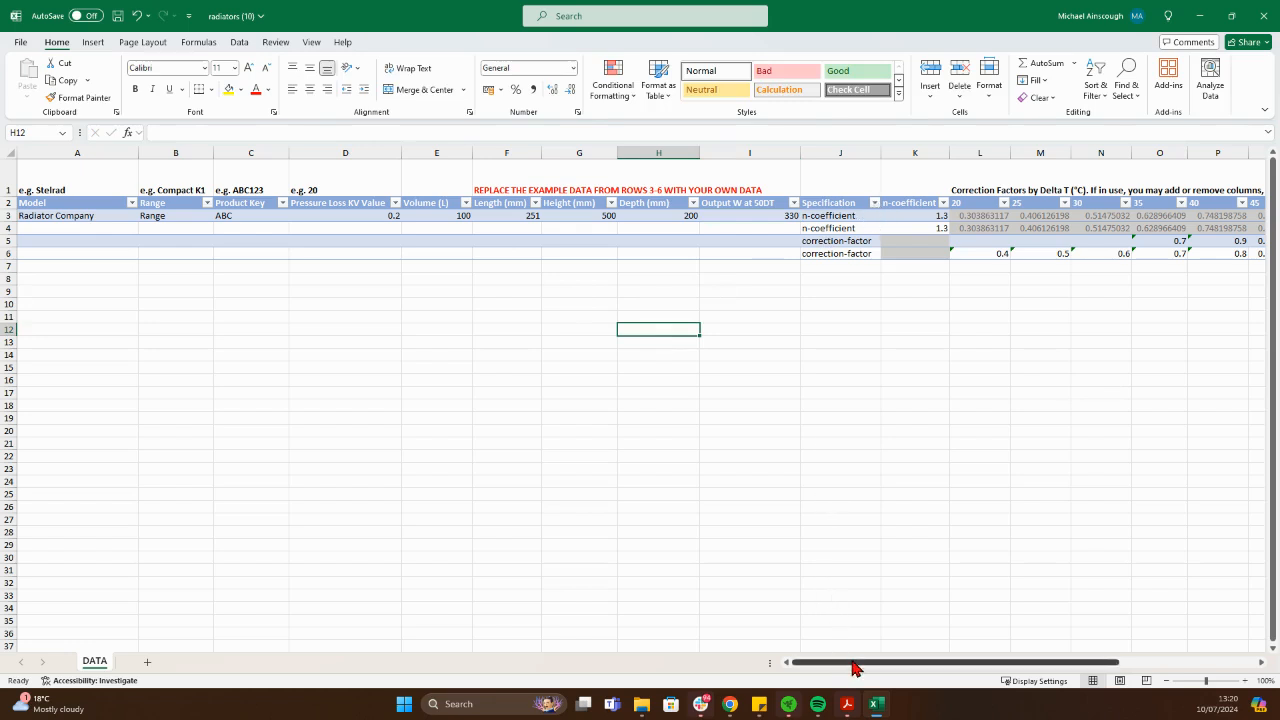
Step: Copy the model and range values from row 3 down into row 4
left_click_drag(854, 666, 948, 667)
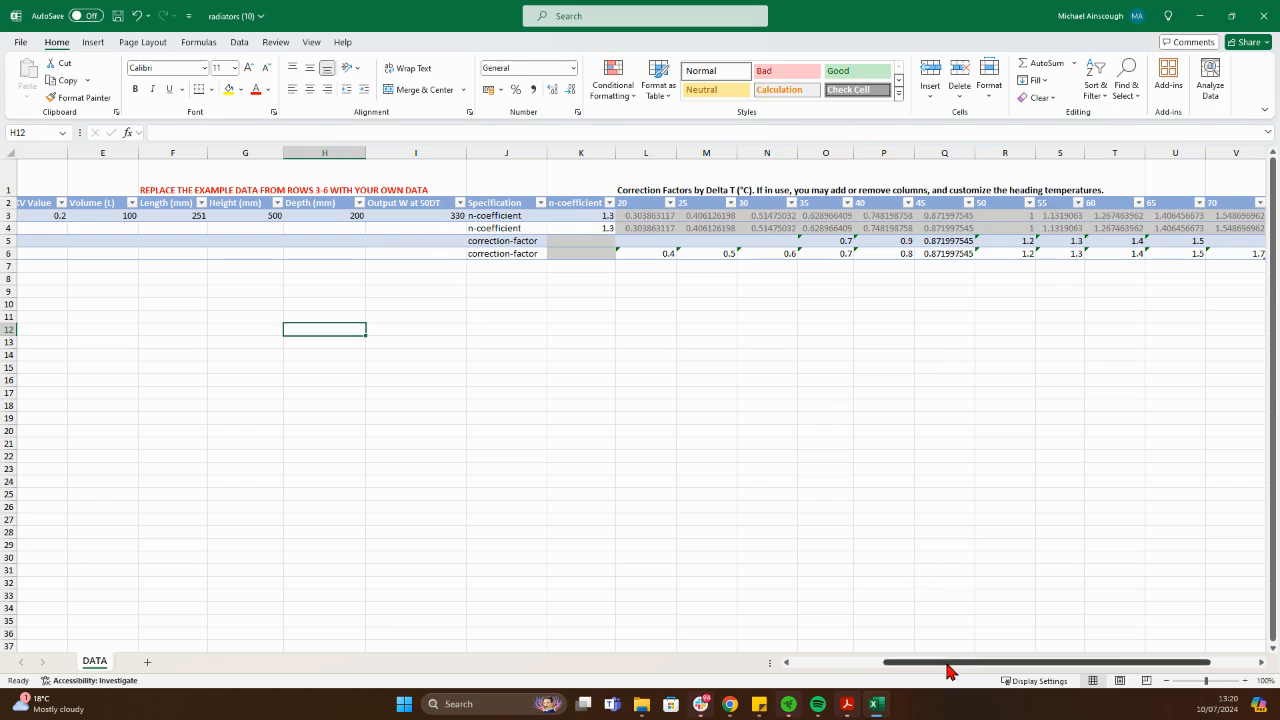
left_click_drag(948, 670, 856, 671)
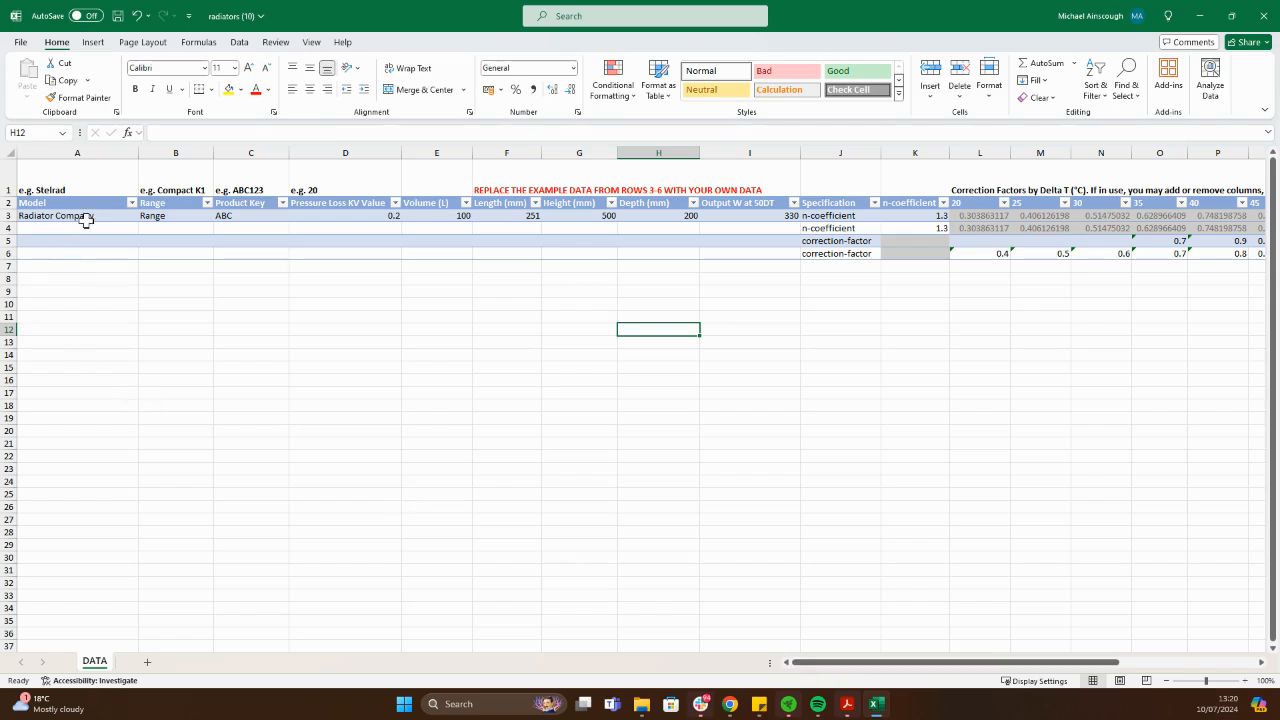
left_click(86, 220)
left_click_drag(138, 221, 138, 232)
left_click(177, 215)
left_click_drag(213, 221, 214, 232)
Step: Shorten the model name to "Radiator" in rows 3 and 4
double_click(100, 218)
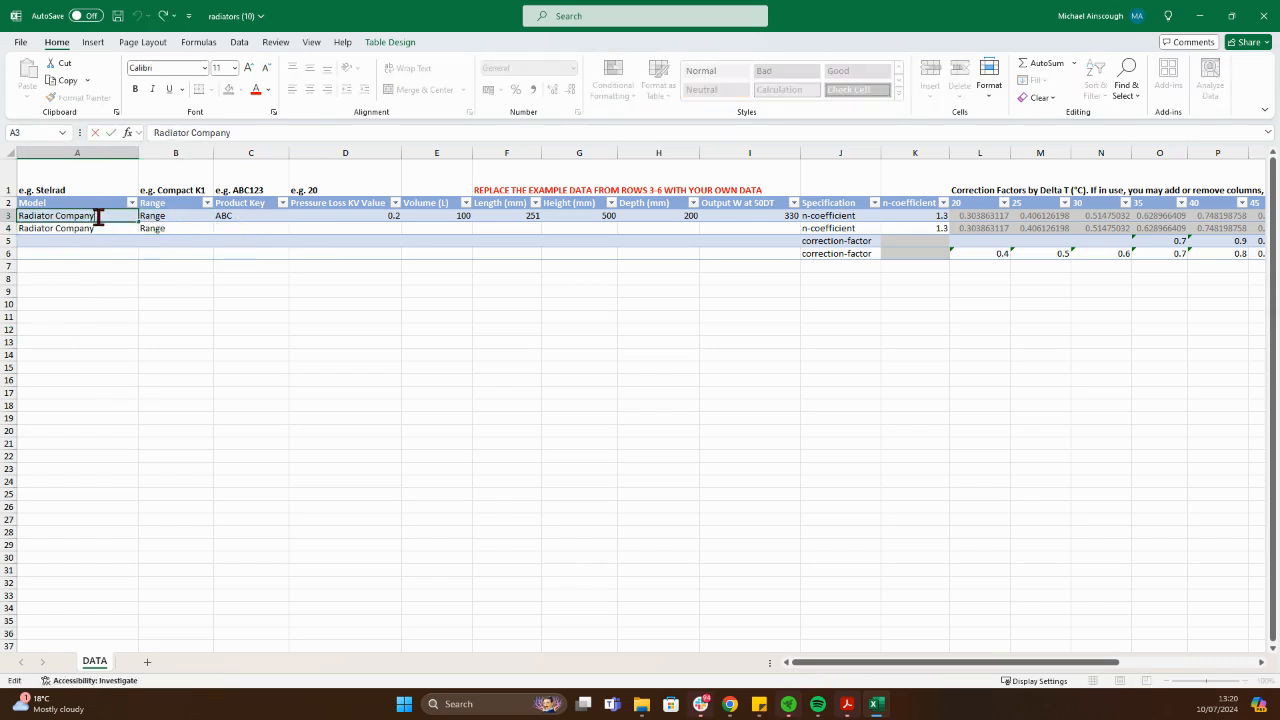
key("BackSpace")
key("BackSpace")
key("BackSpace")
key("BackSpace")
key("BackSpace")
key("BackSpace")
key("BackSpace")
key("BackSpace")
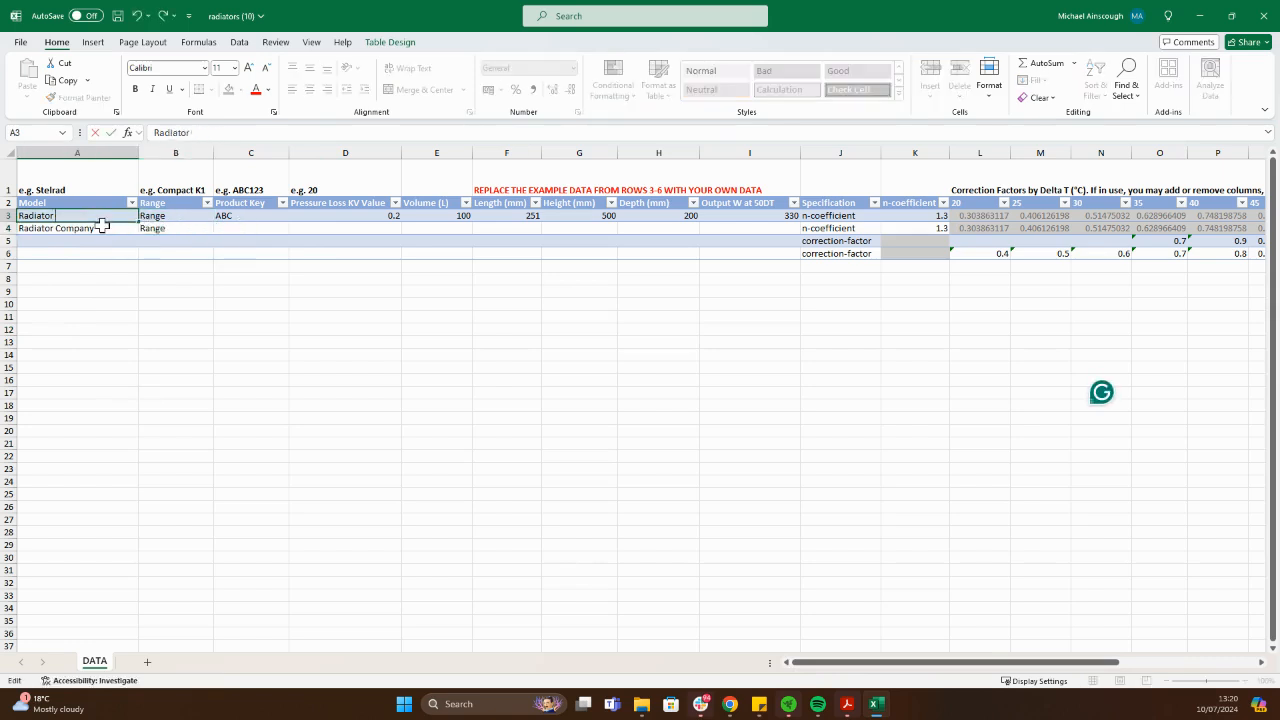
double_click(102, 229)
key("BackSpace")
key("BackSpace")
key("BackSpace")
key("BackSpace")
key("BackSpace")
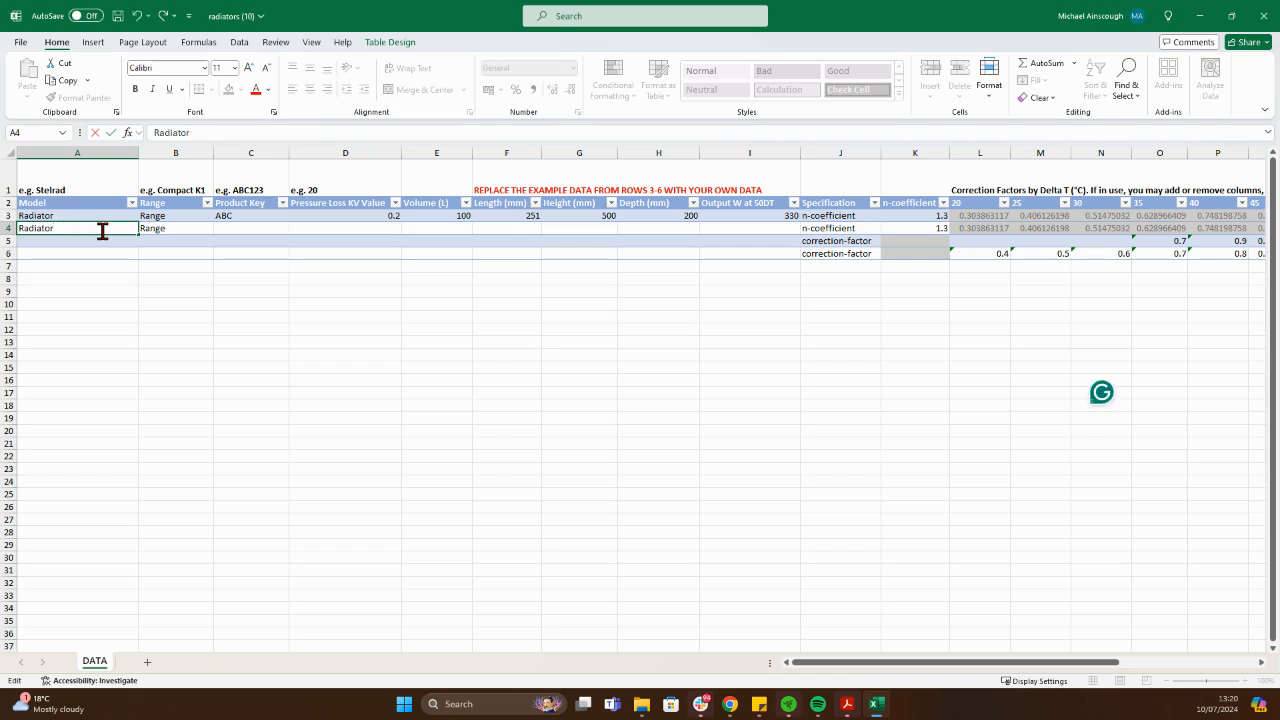
Step: Enter "ABC1" as the product key in row 4
left_click(266, 228)
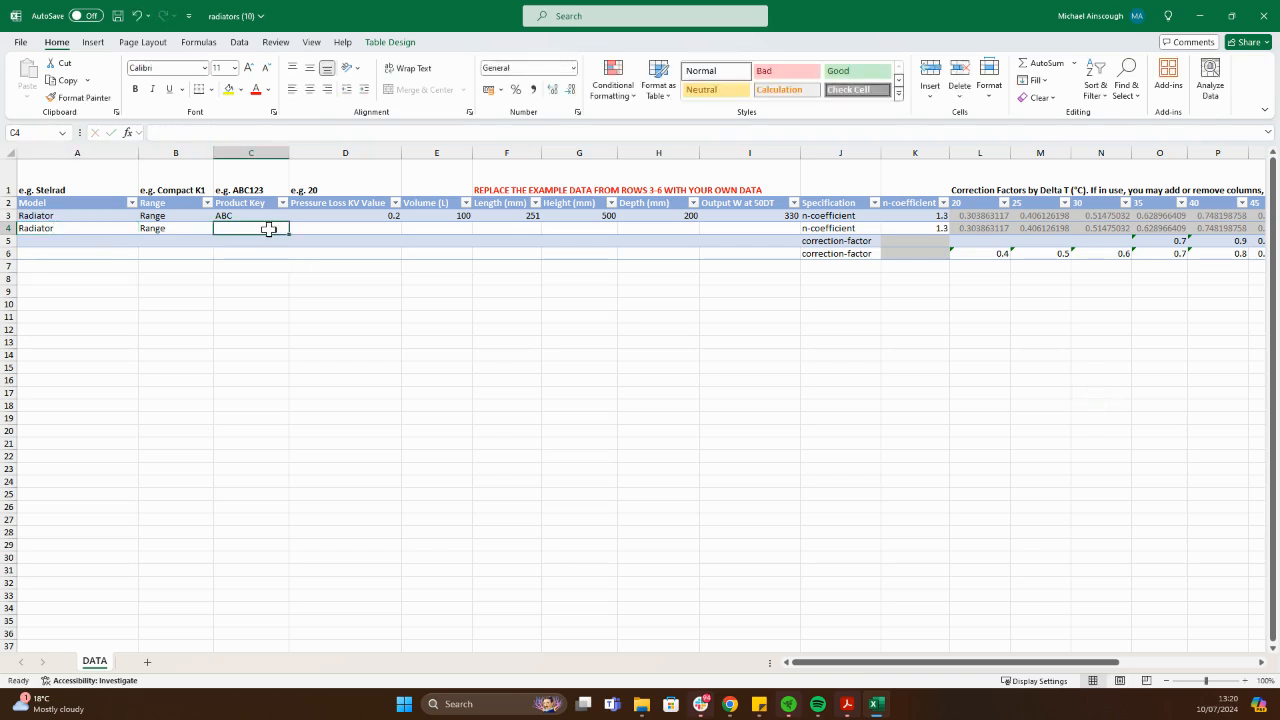
type("abc")
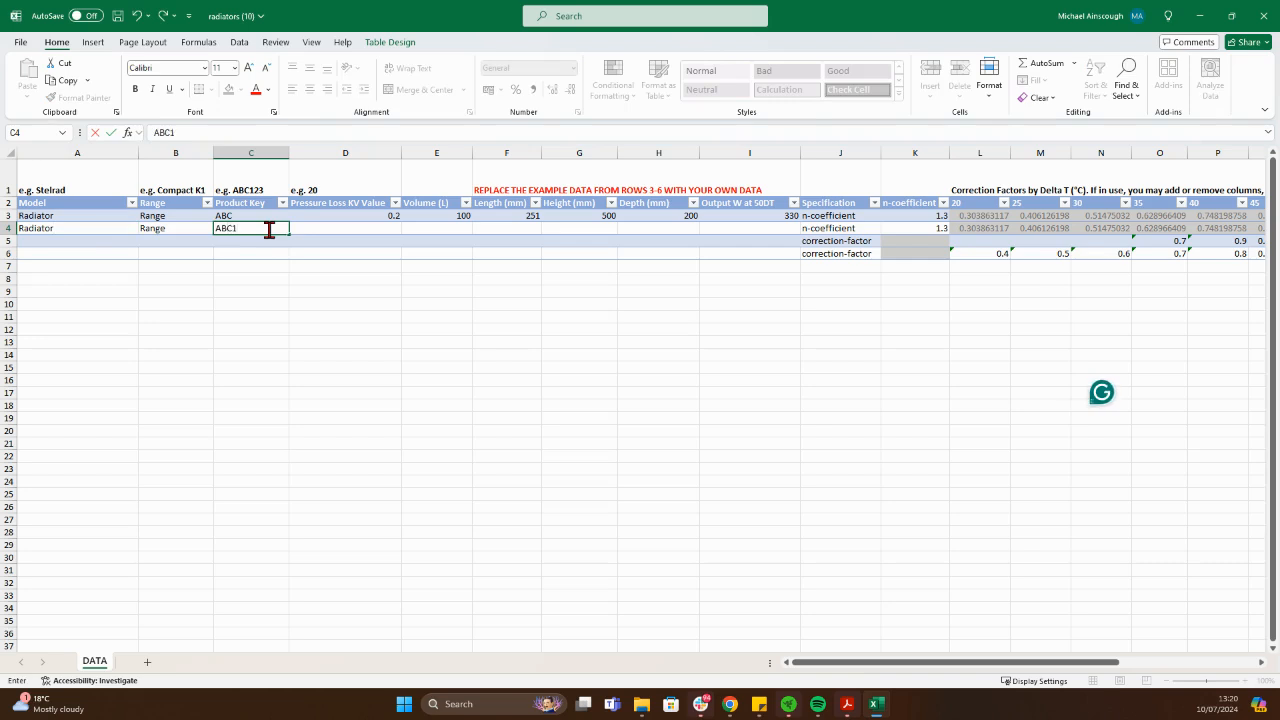
type("1")
key("Tab")
Step: Copy row 3's pressure loss KV value down to row 4 and set row 4's volume to 120 L
left_click(384, 213)
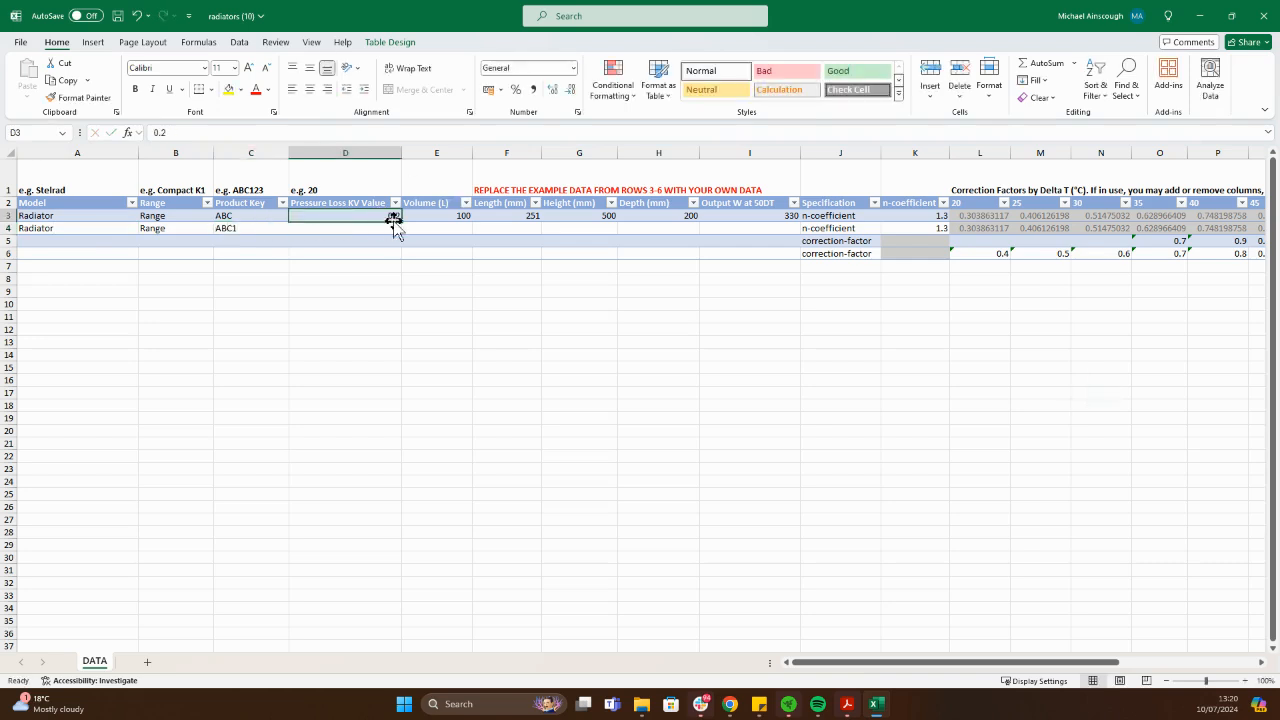
left_click_drag(400, 221, 402, 230)
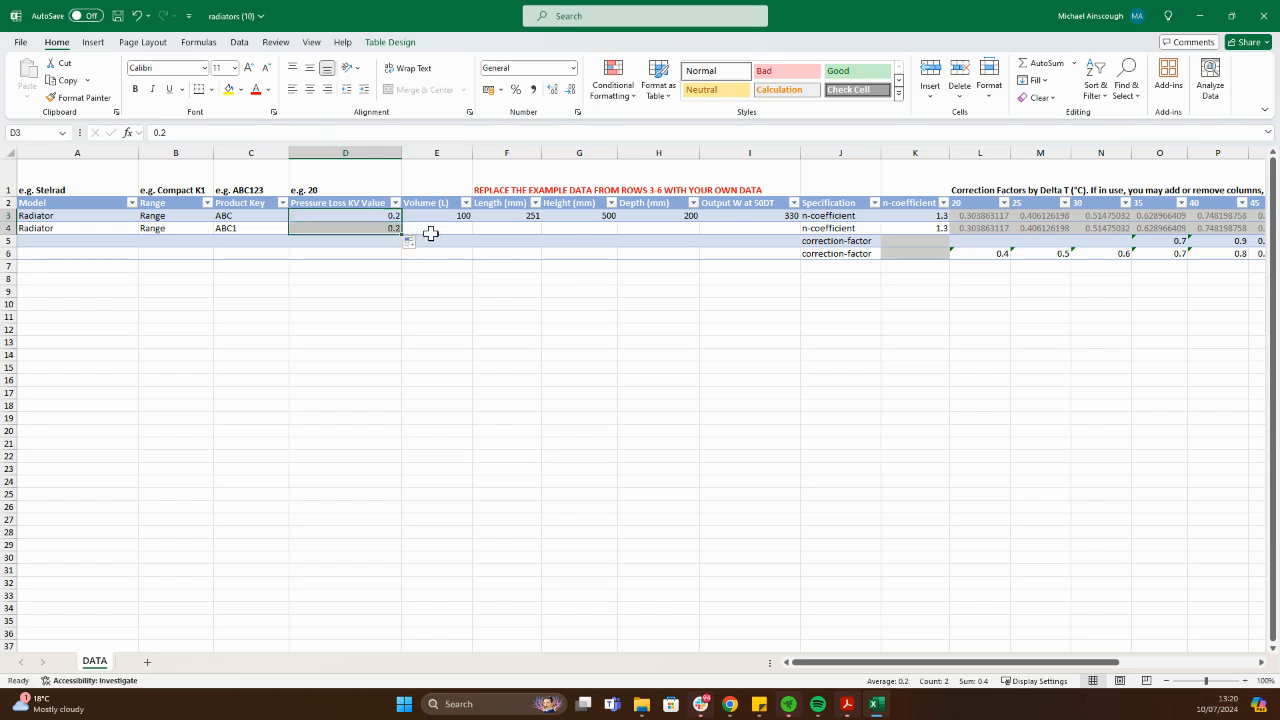
left_click(452, 229)
type("120")
key("Return")
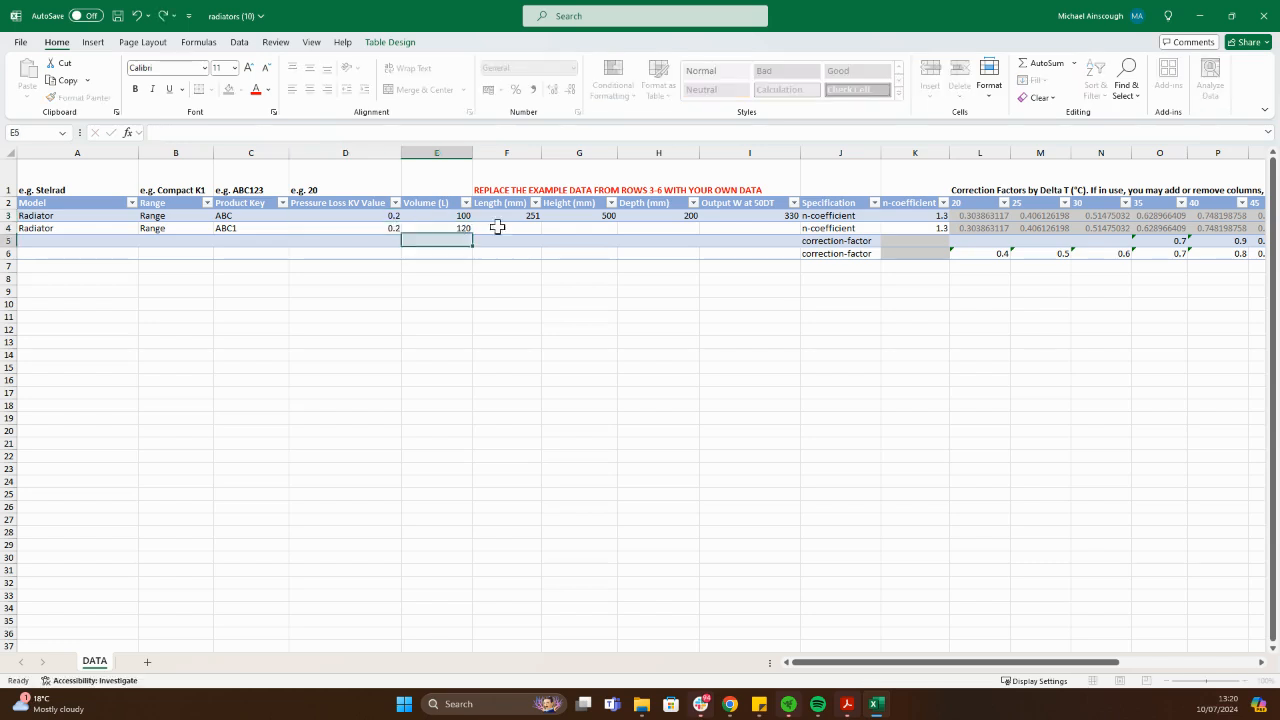
Step: Set row 4's length to 296 mm, height to 500 mm, depth to 200 mm and output at 50DT to 396 W
left_click(522, 228)
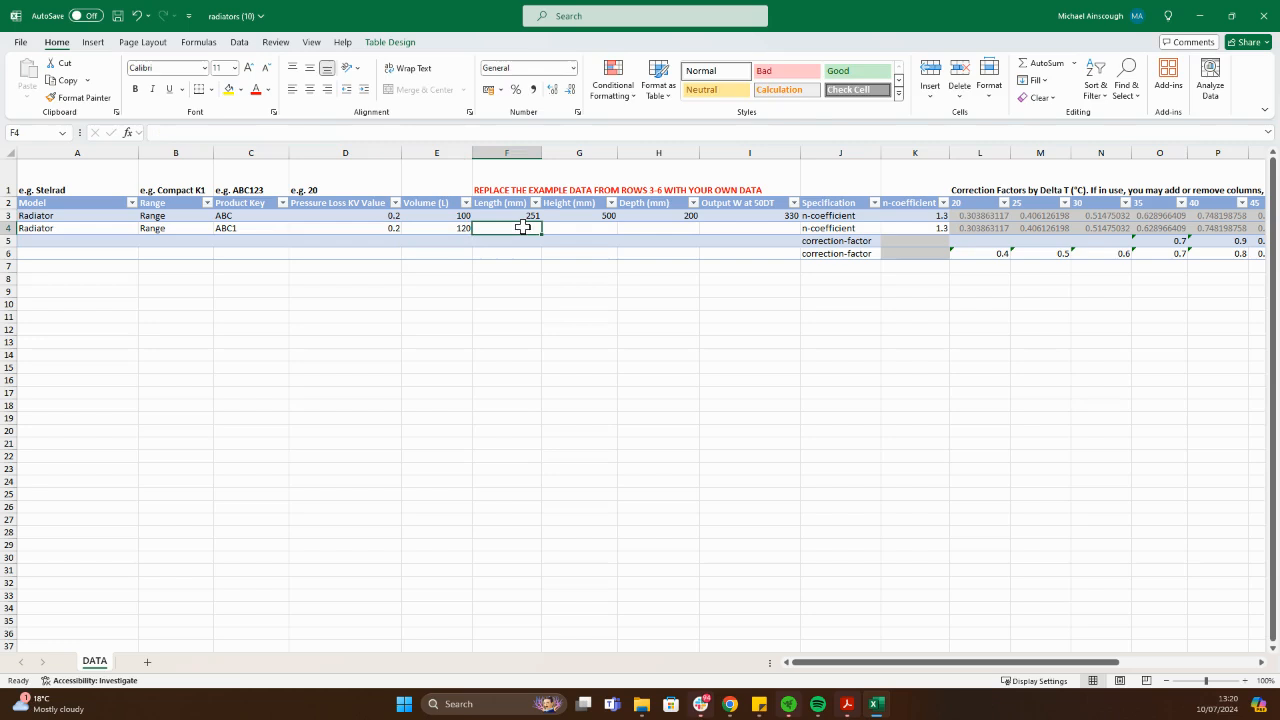
type("396")
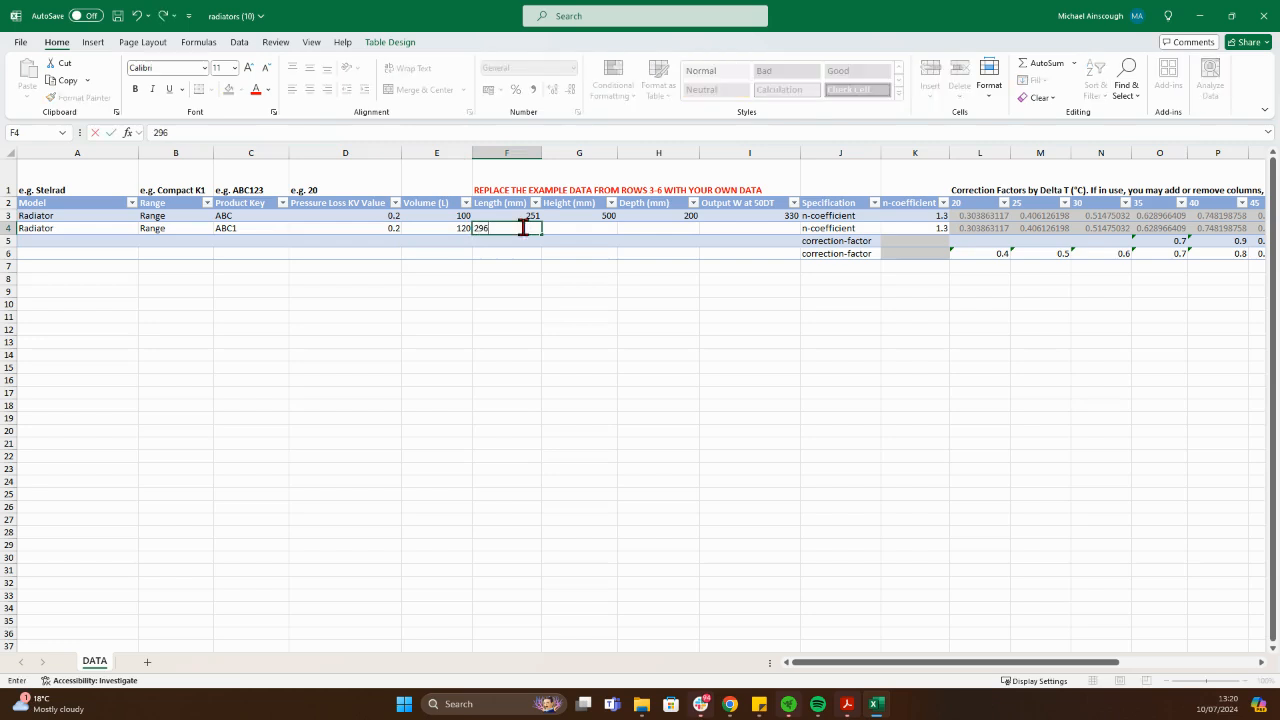
key("Tab")
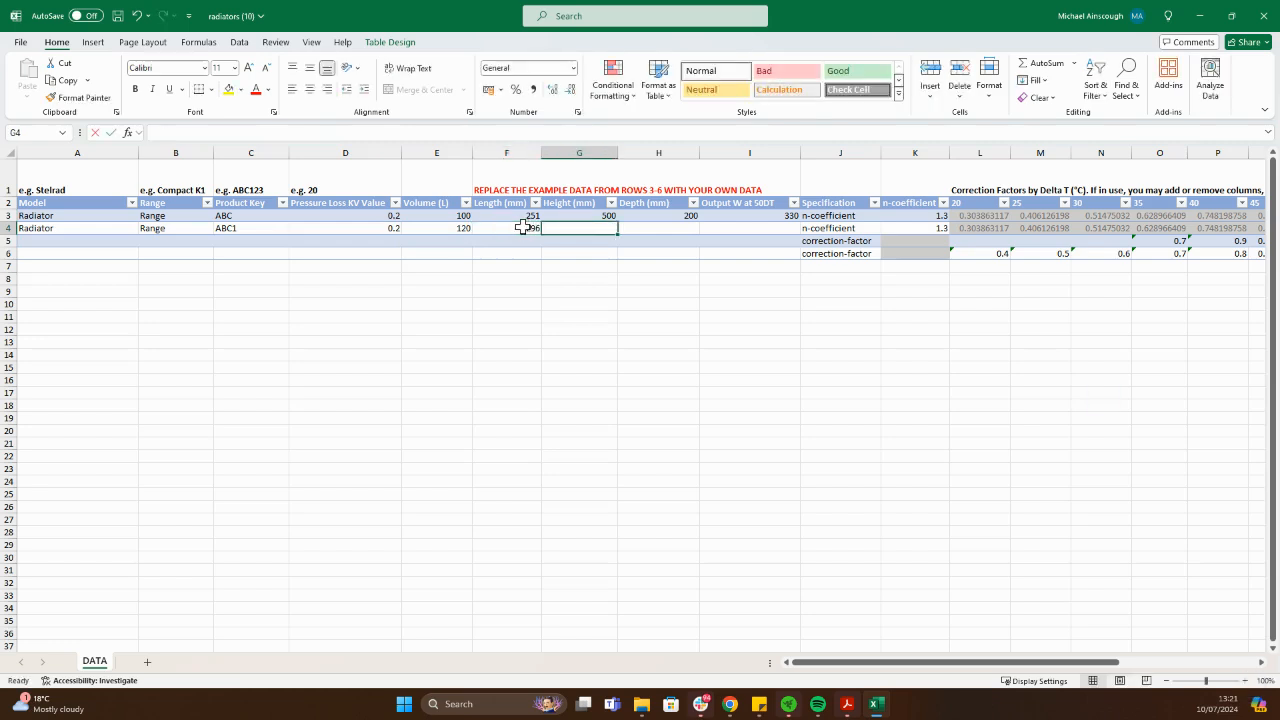
type("500")
key("Tab")
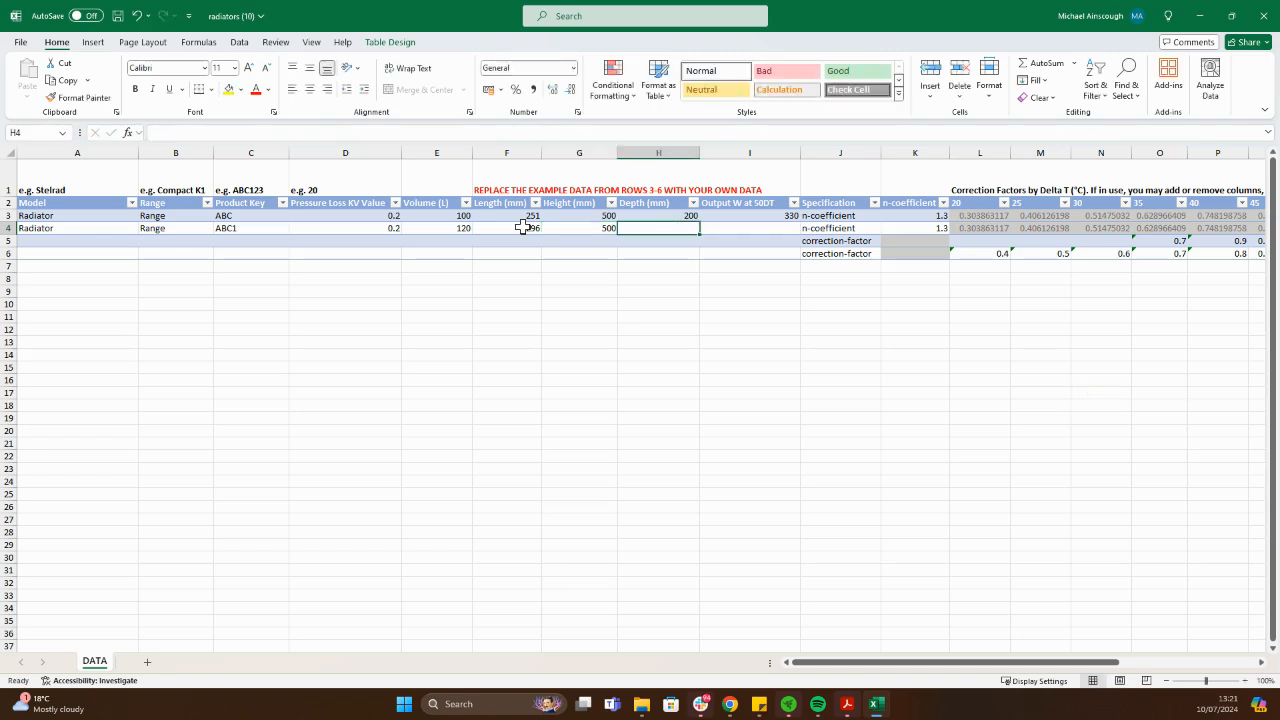
type("200")
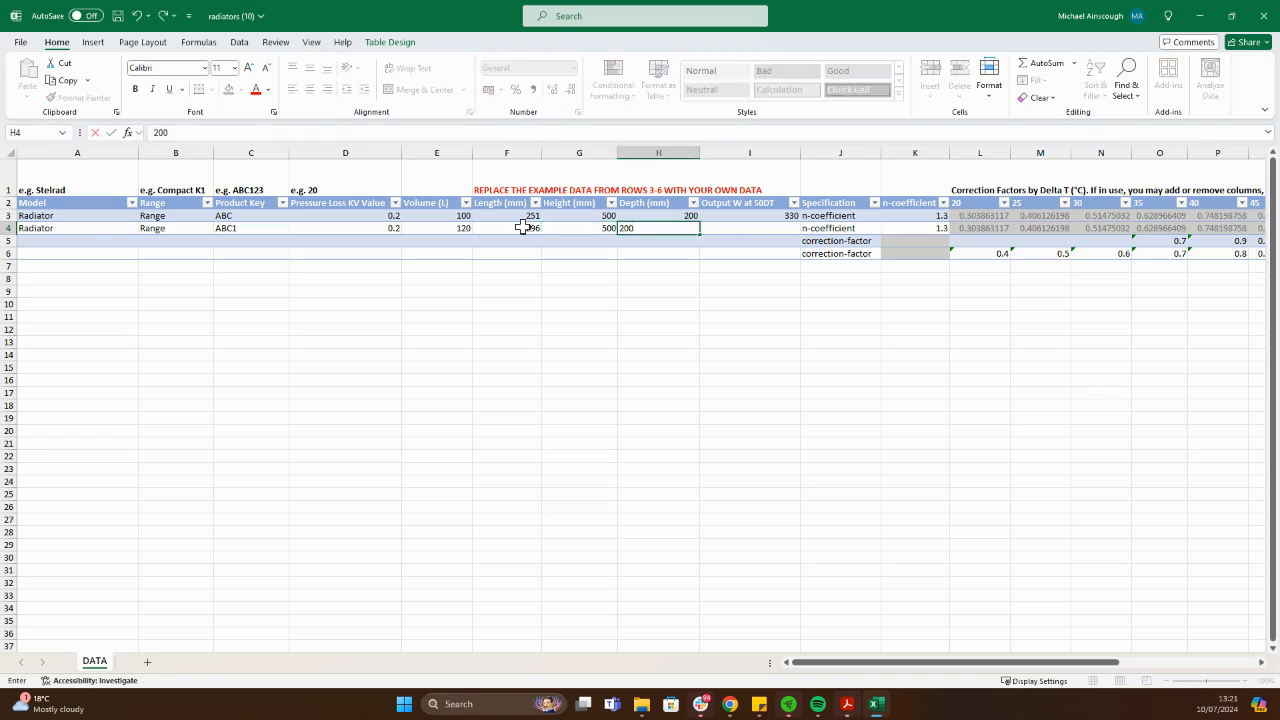
key("Tab")
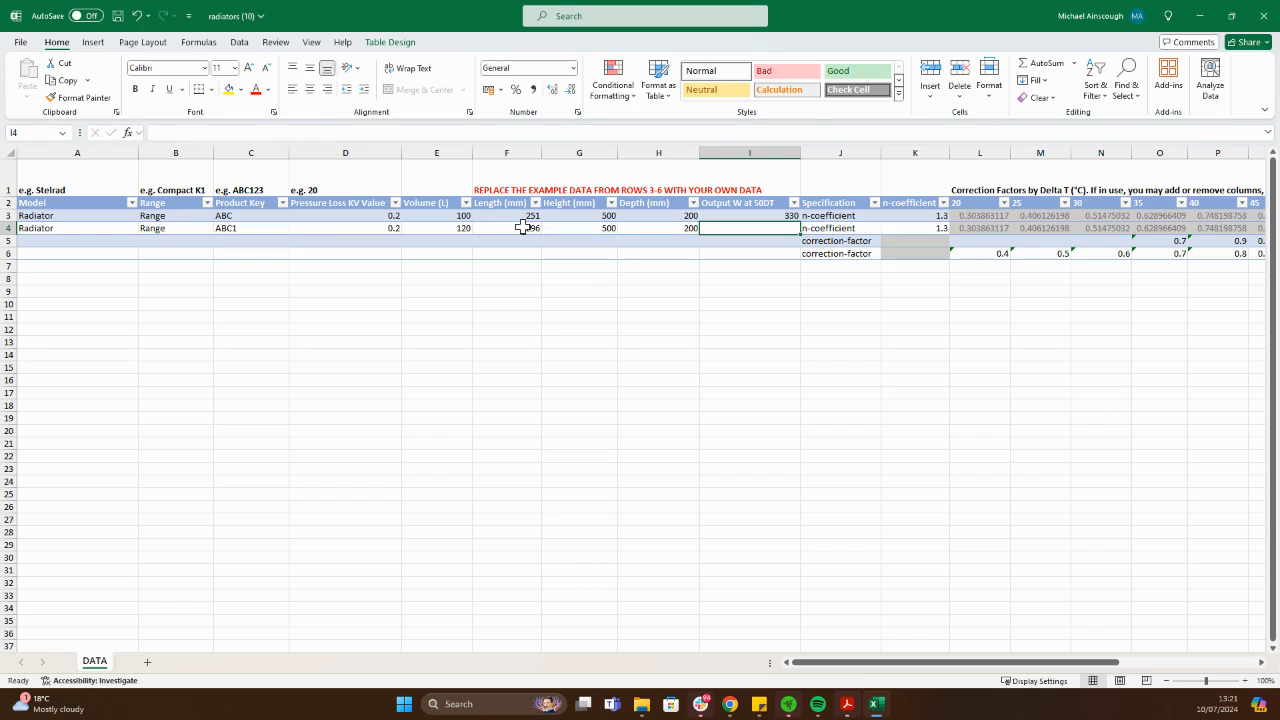
type("396")
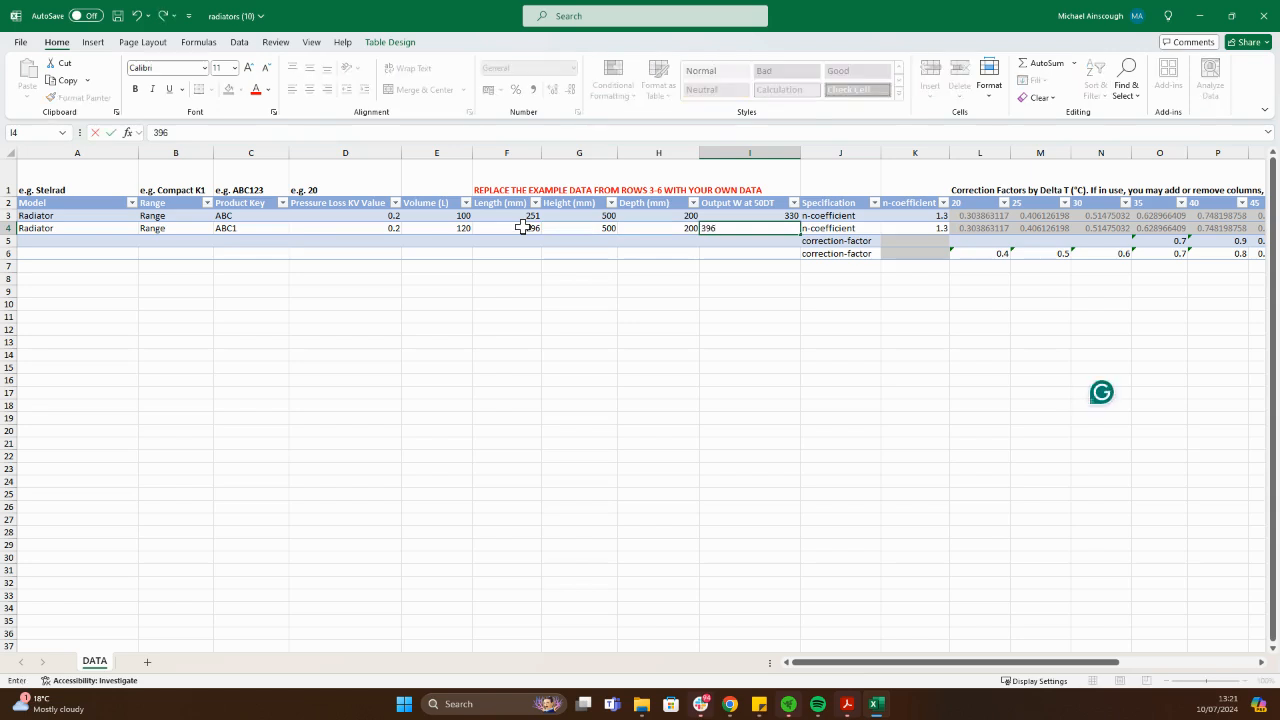
key("Tab")
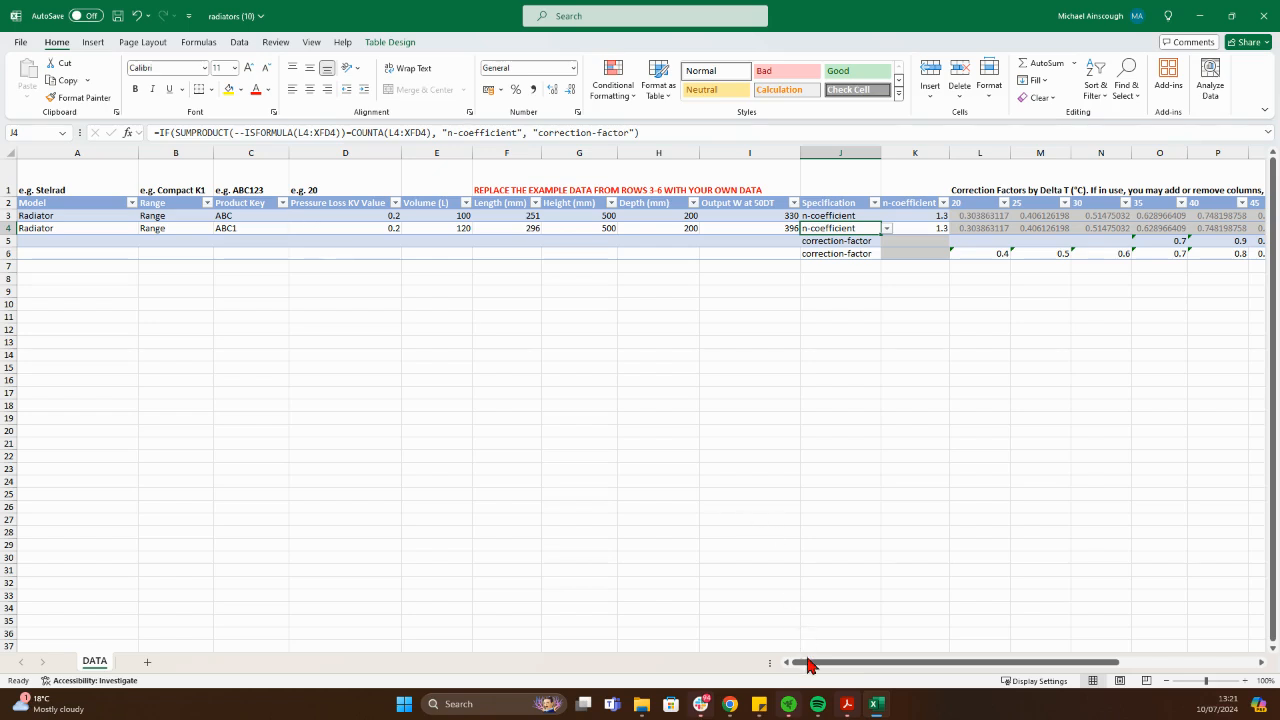
Step: Extend the model, range and product key data down into row 5 and set its product key to "ABC2"
left_click(119, 241)
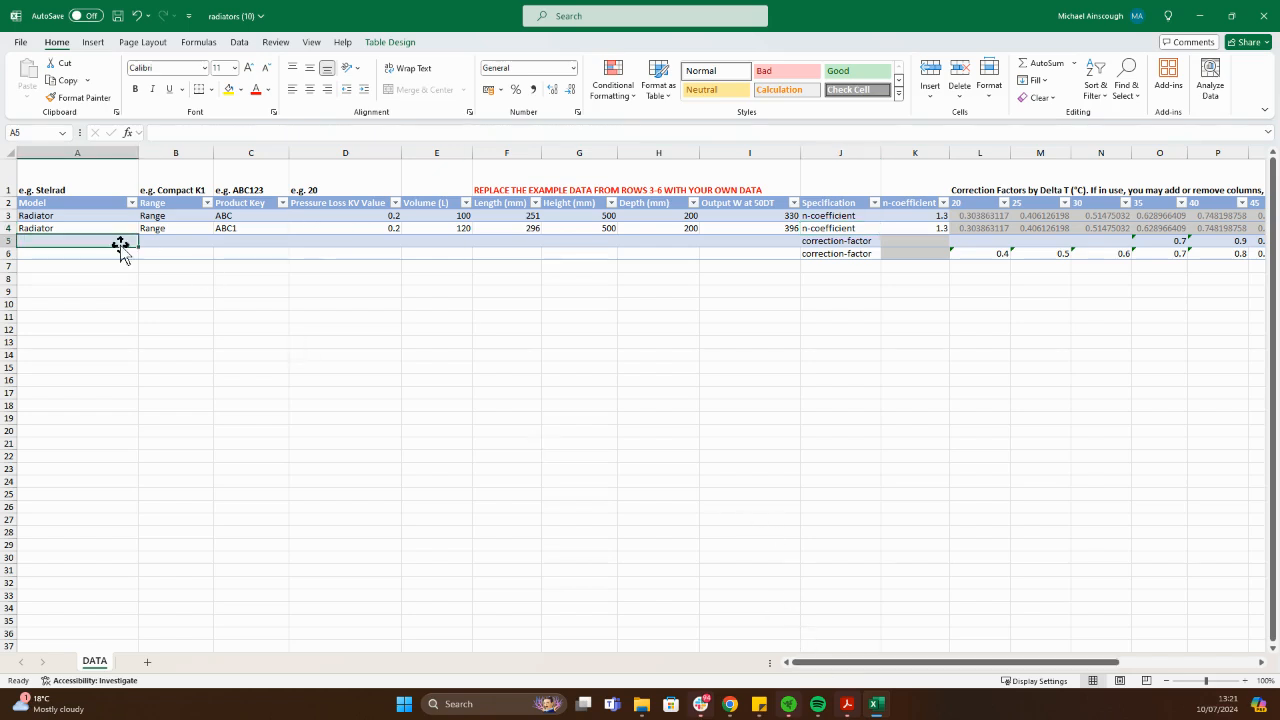
left_click_drag(100, 214, 294, 252)
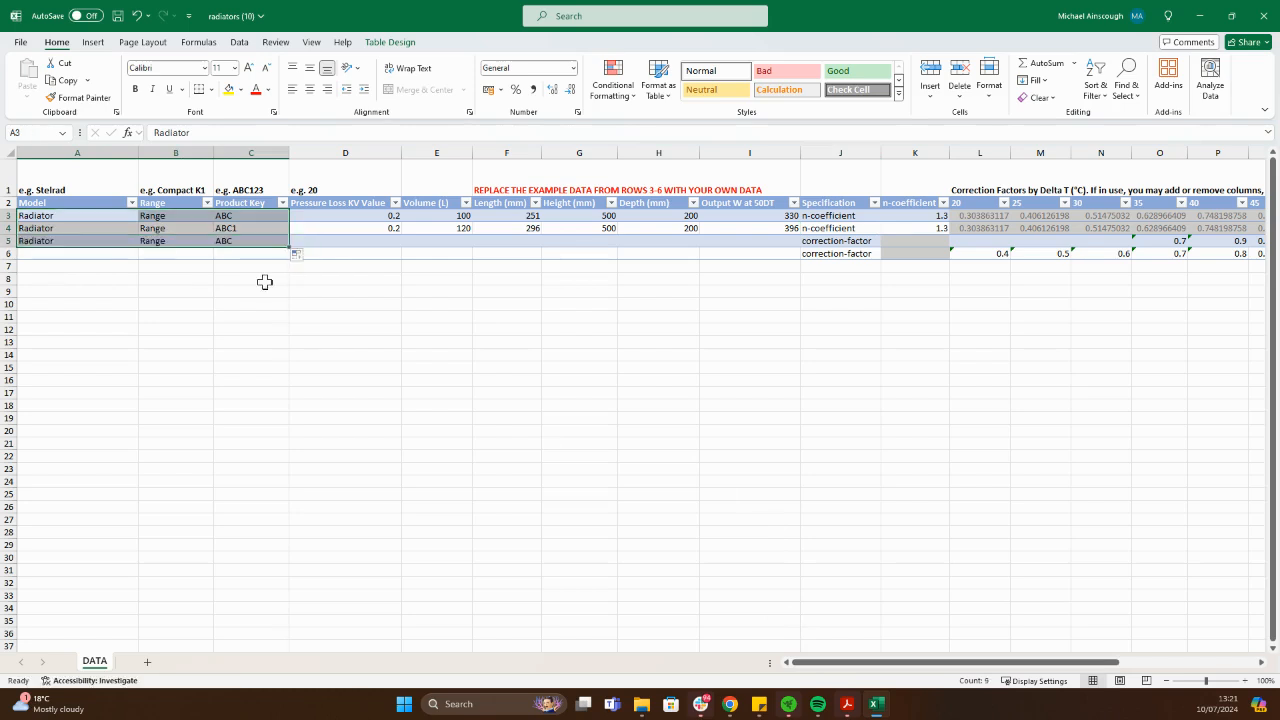
left_click(251, 240)
type("ABC2")
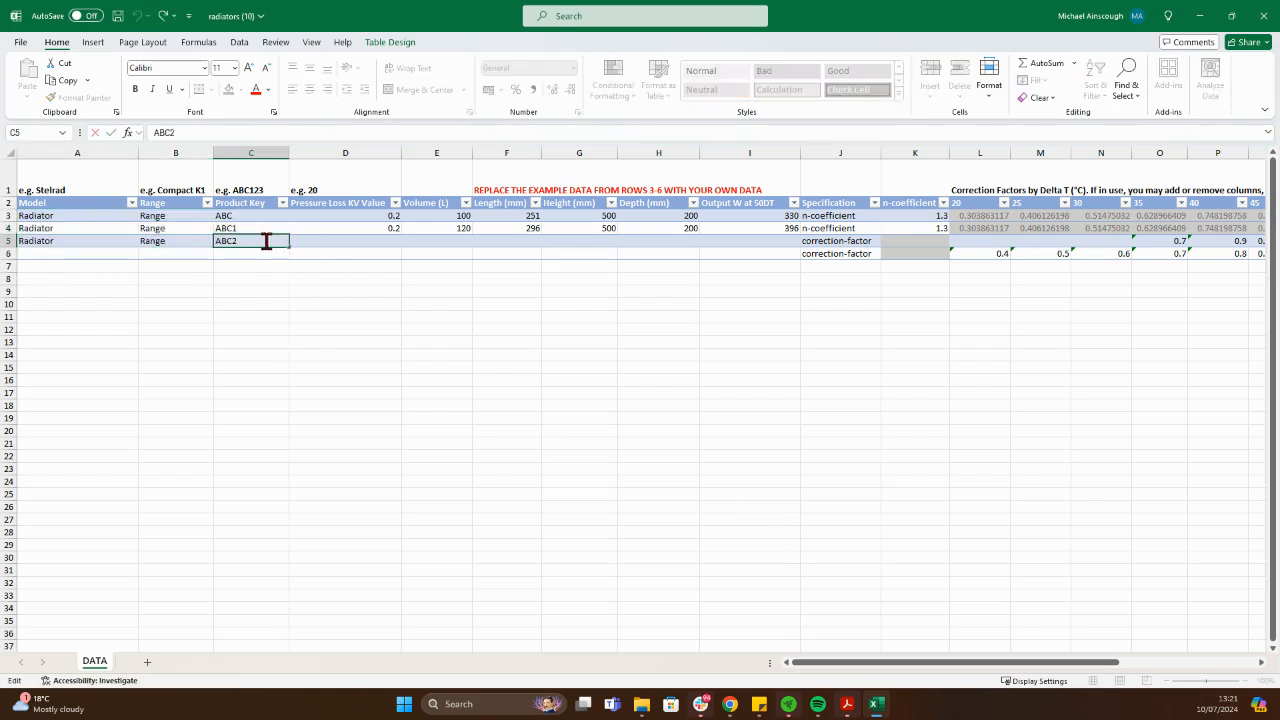
Step: Set row 5's pressure loss KV value to 0.2 and its volume to 140 L
left_click(313, 240)
type("0.")
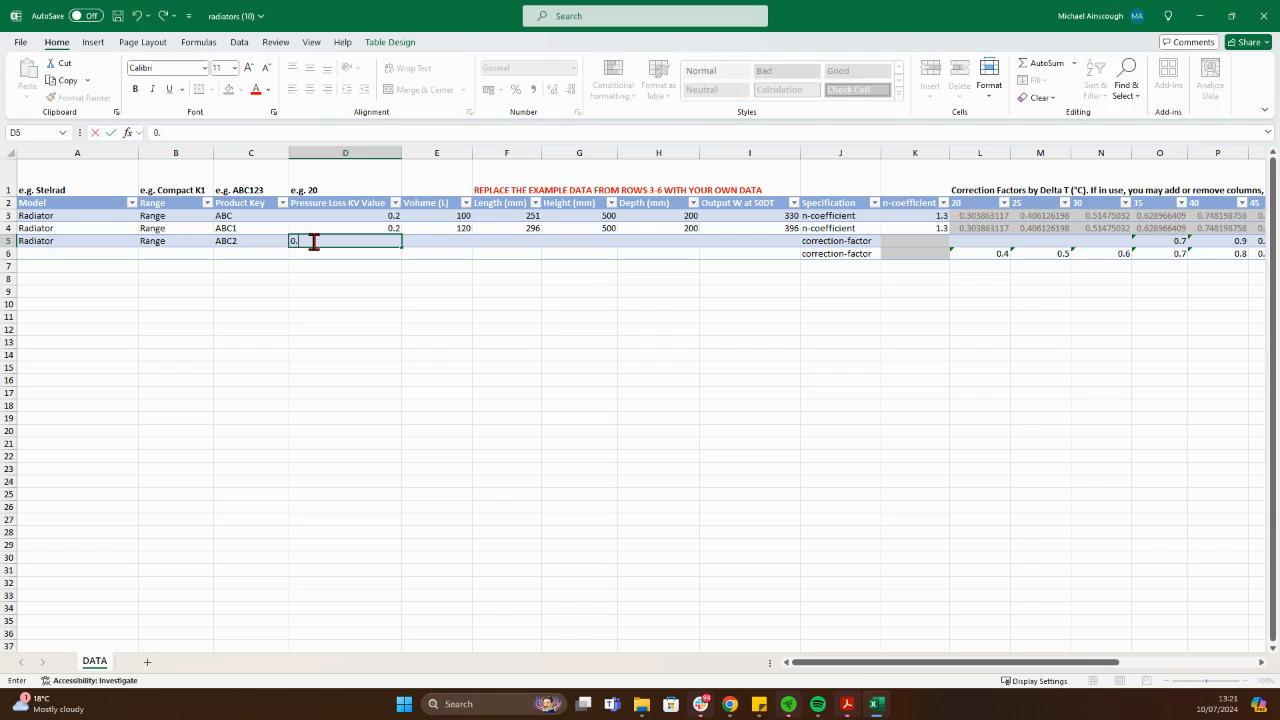
type("2")
left_click(445, 241)
type("1")
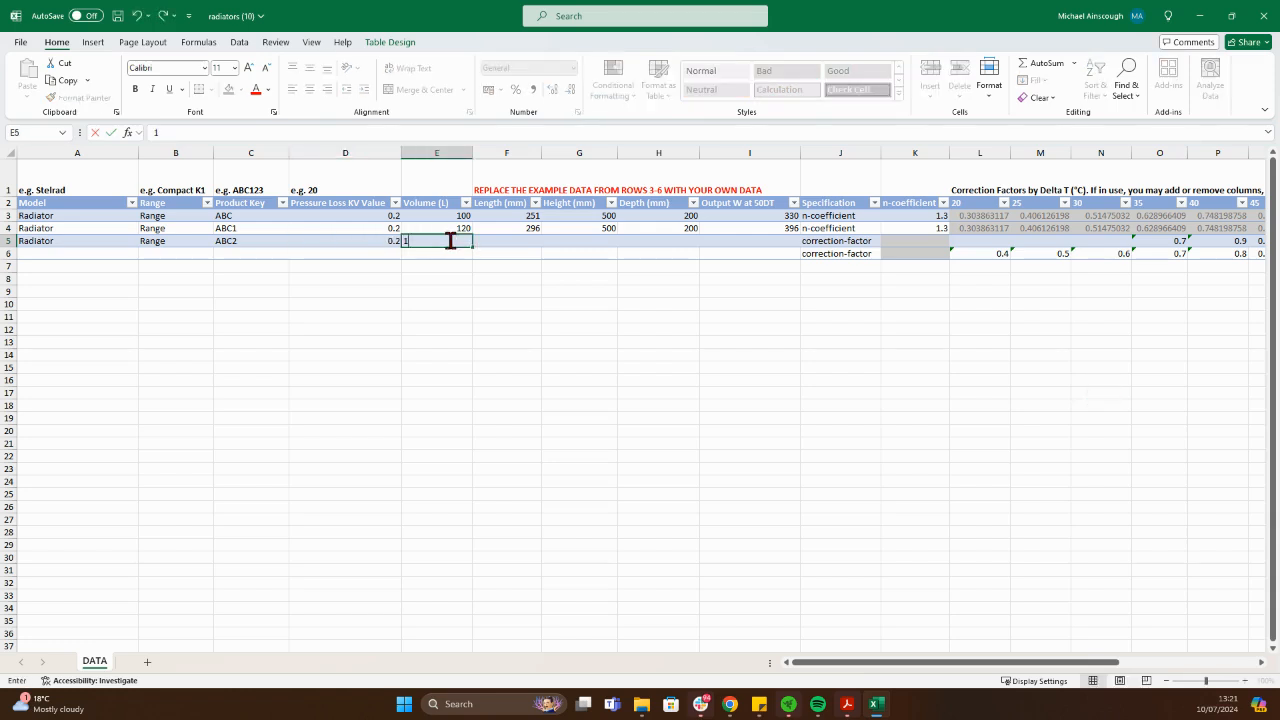
type("40")
key("Return")
Step: Set row 5's length to 341 mm, height to 500 mm and depth to 200 mm
left_click(505, 240)
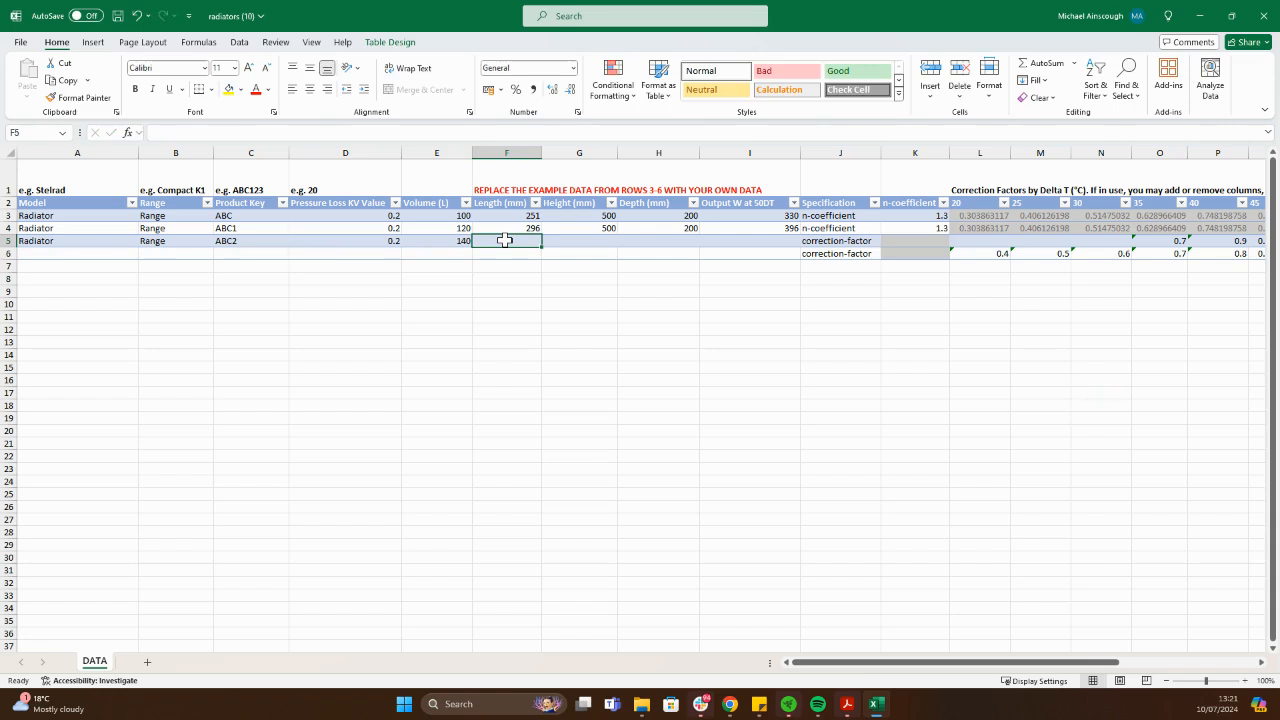
type("341")
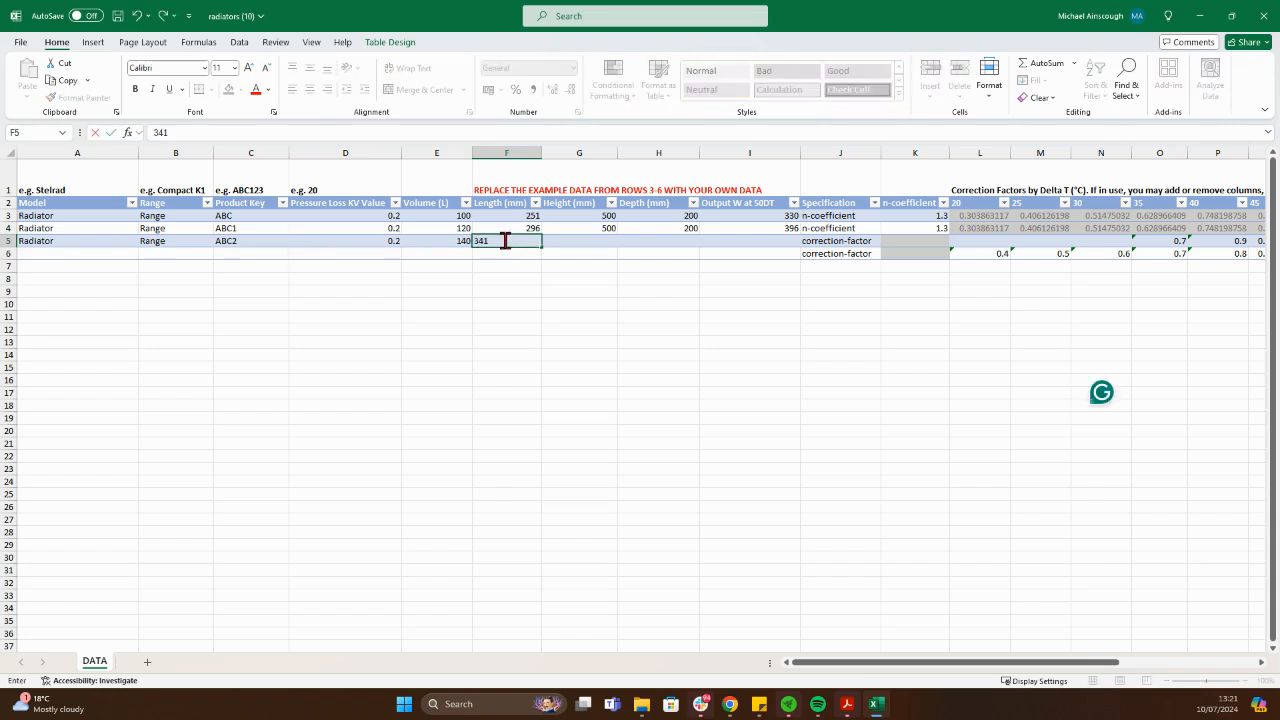
left_click(583, 240)
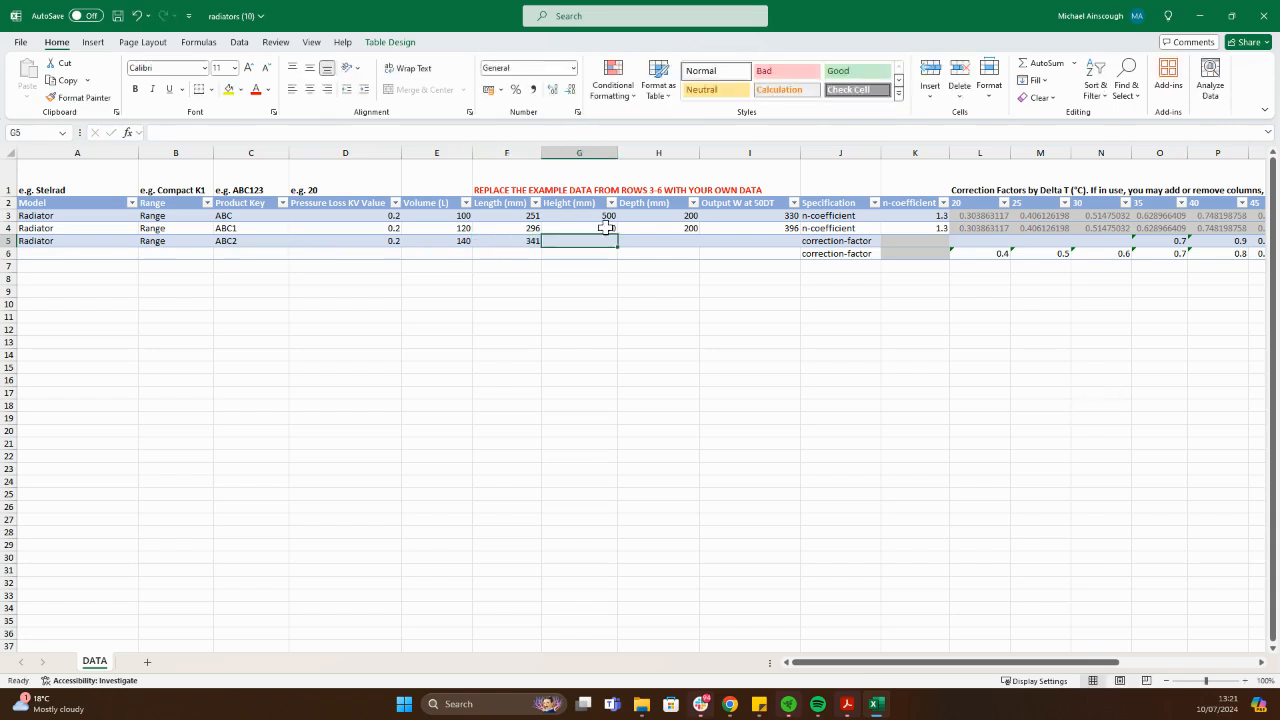
type("500")
left_click(674, 240)
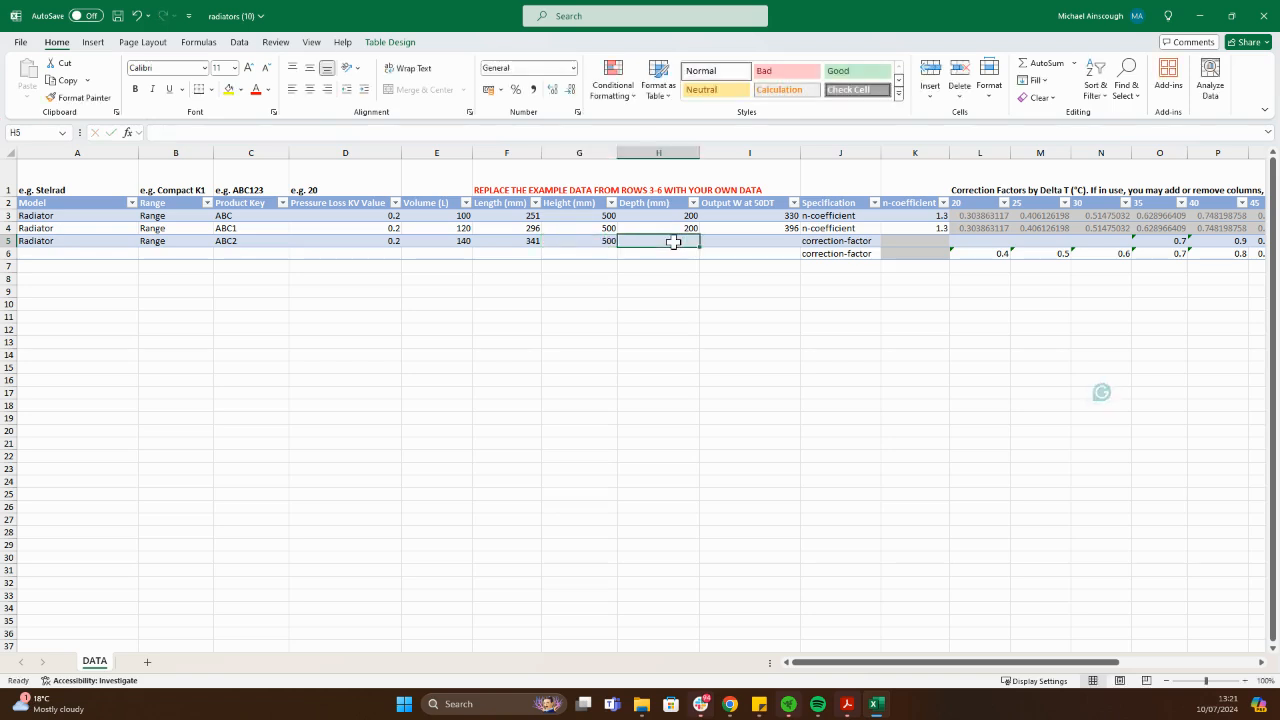
type("200")
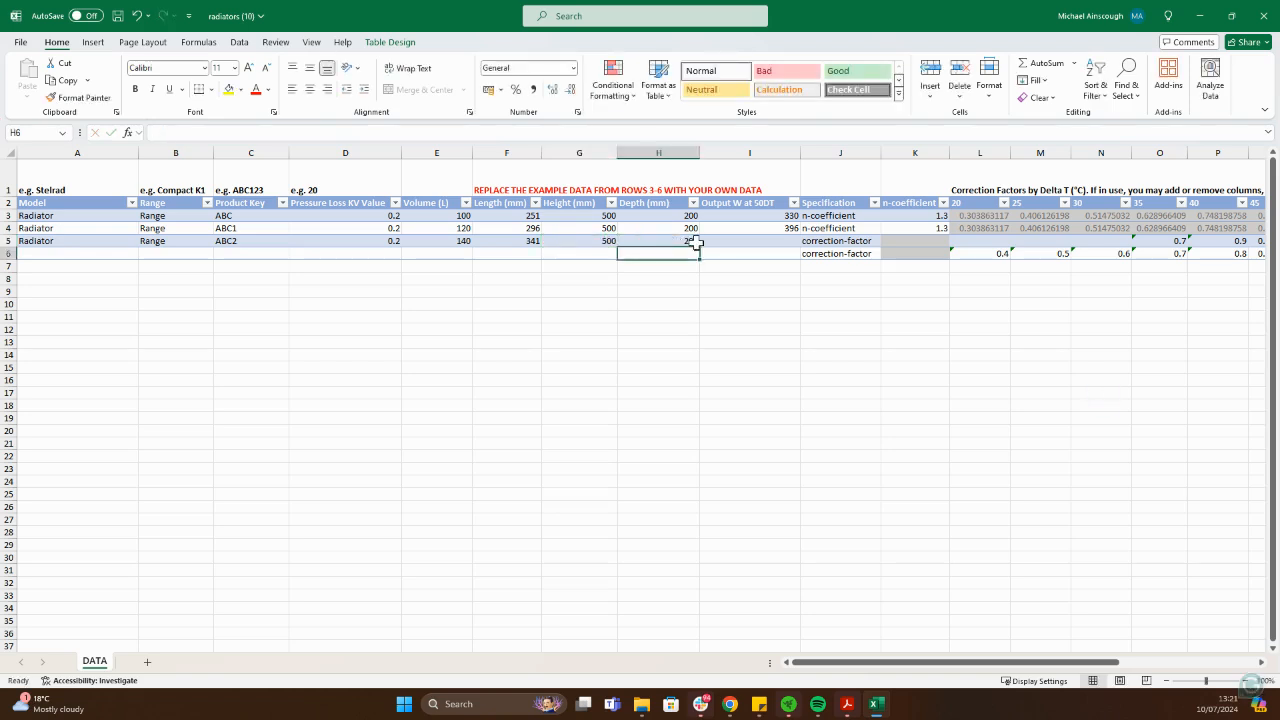
Step: Set row 5's output at 50DT to 462 W
left_click(791, 241)
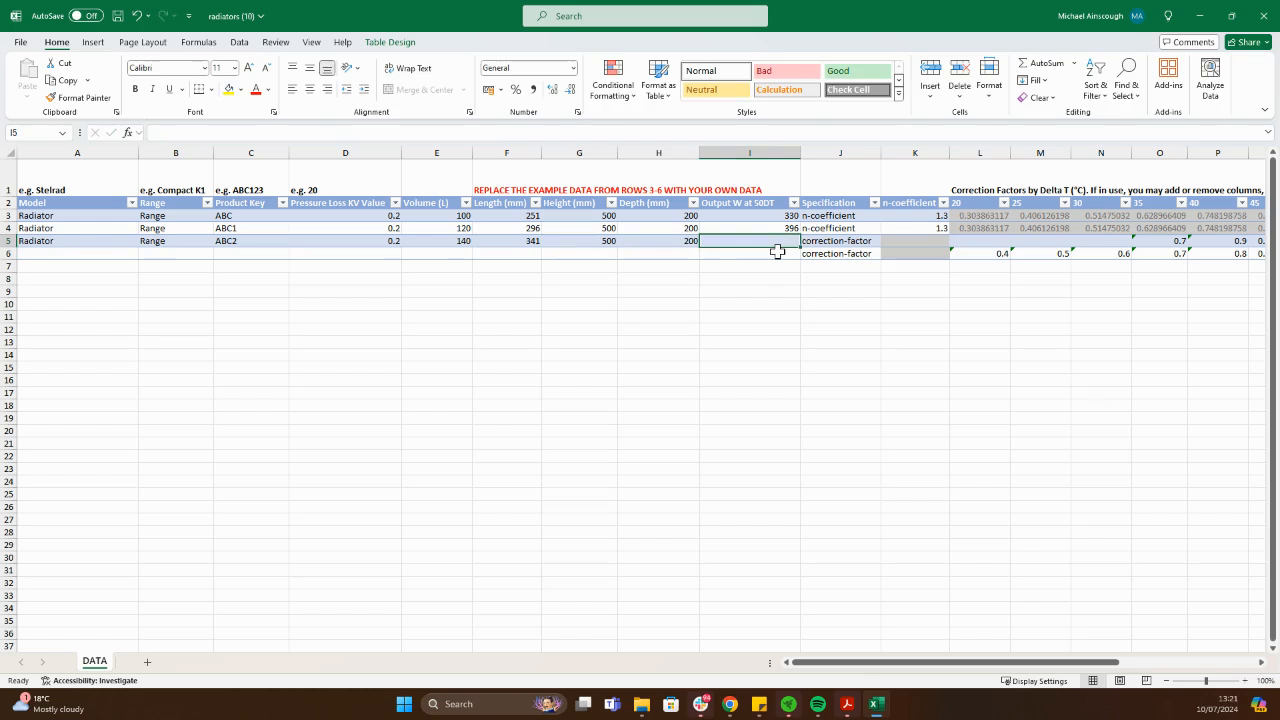
type("46")
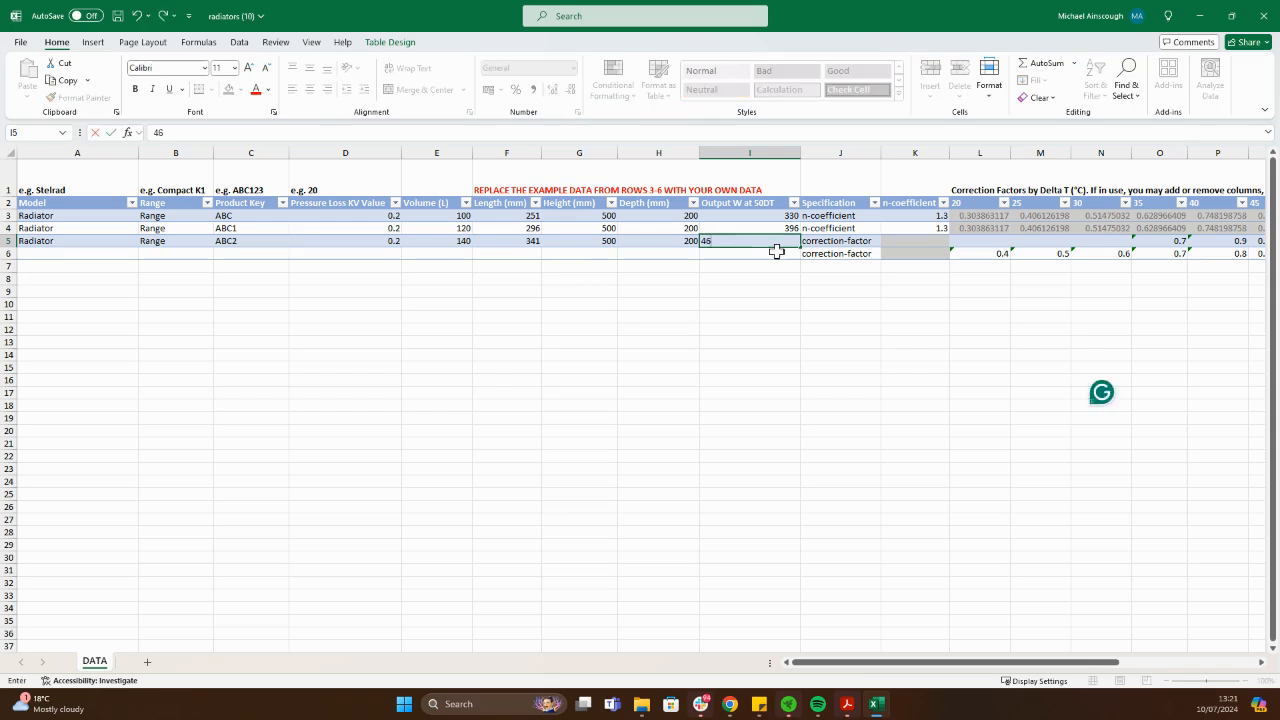
type("2")
key("Tab")
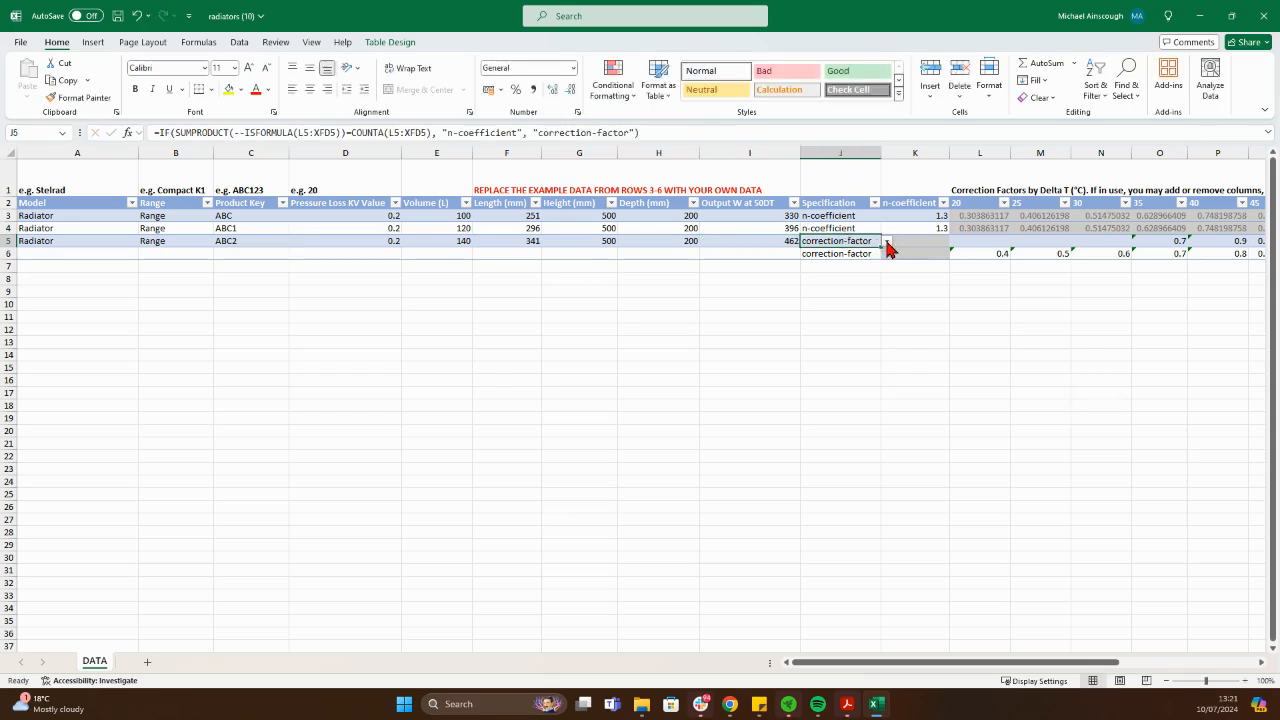
Step: Enter row 5's correction factors for Delta T 20, 25 and 30 as 0.3, 0.4 and 0.52
left_click_drag(929, 662, 1069, 662)
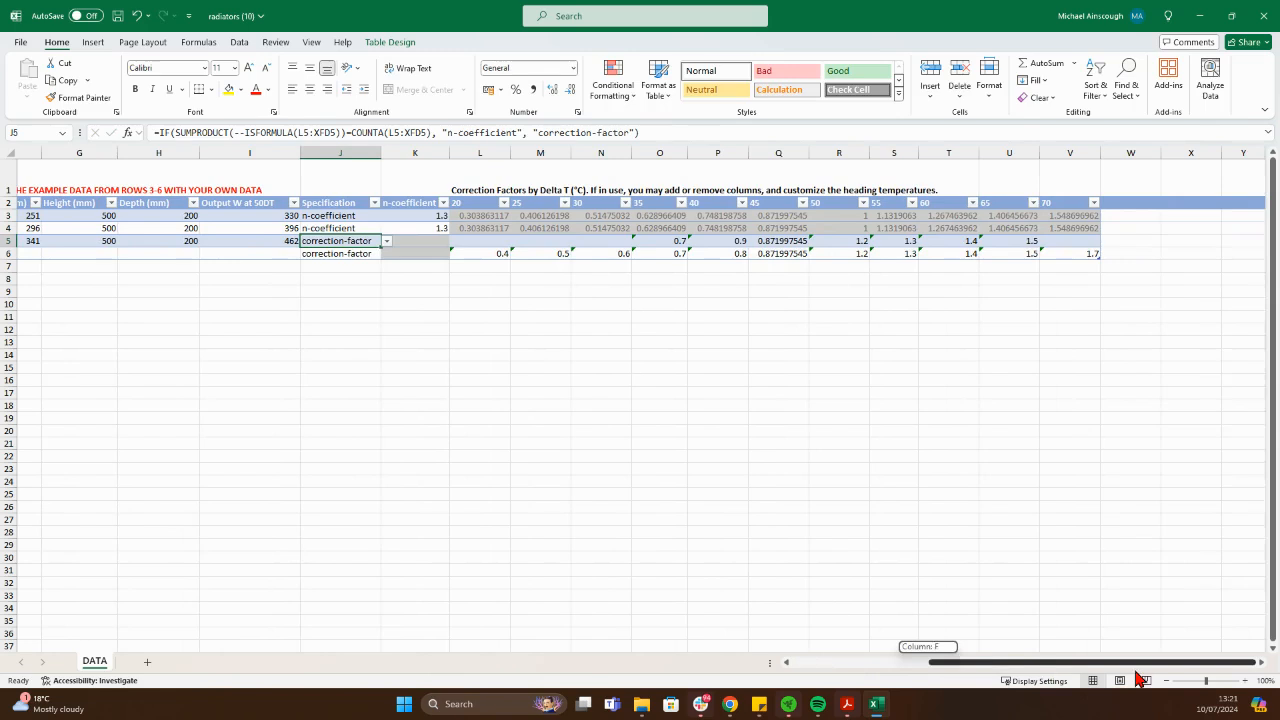
left_click(484, 243)
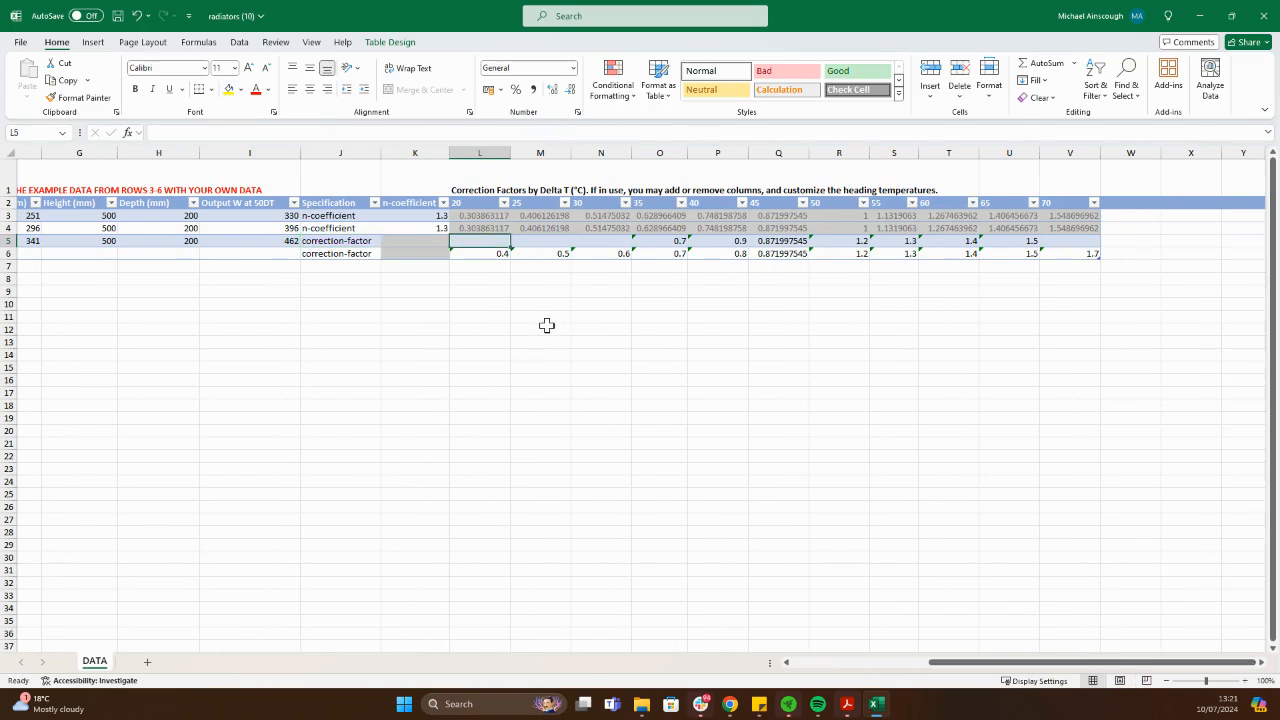
type("0.3")
key("Tab")
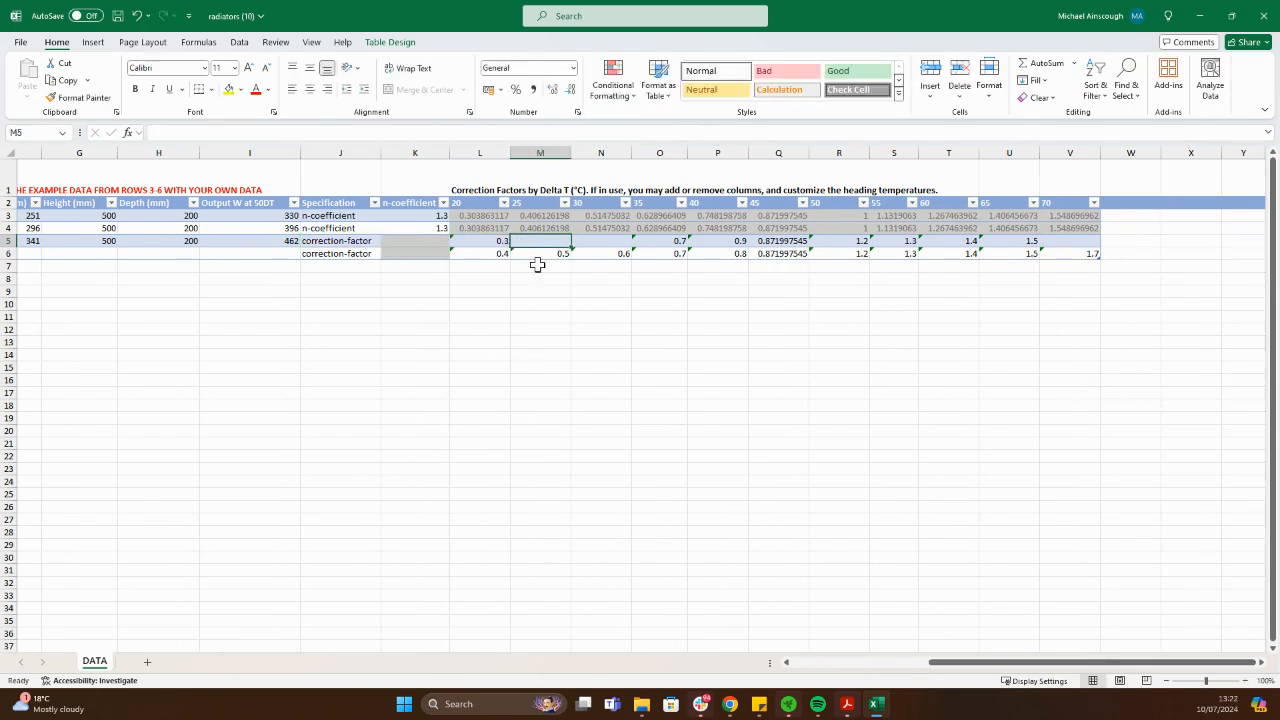
type("0.4")
key("Tab")
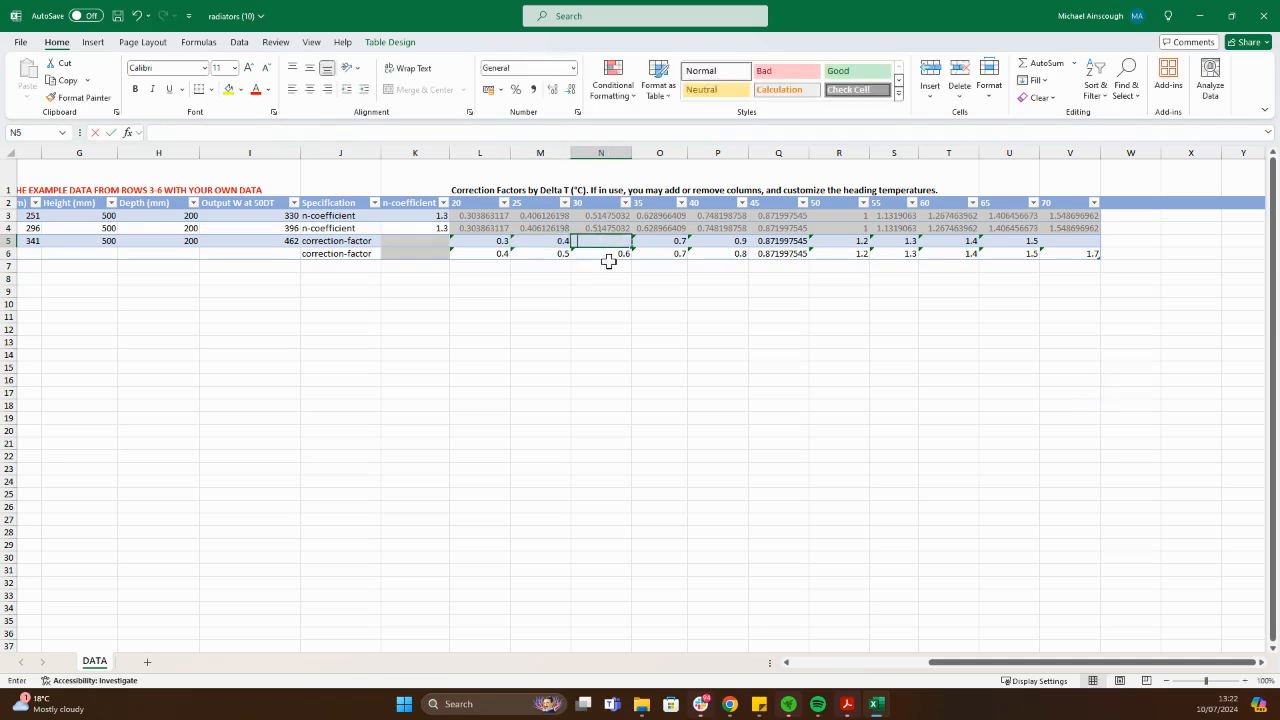
type("0.52")
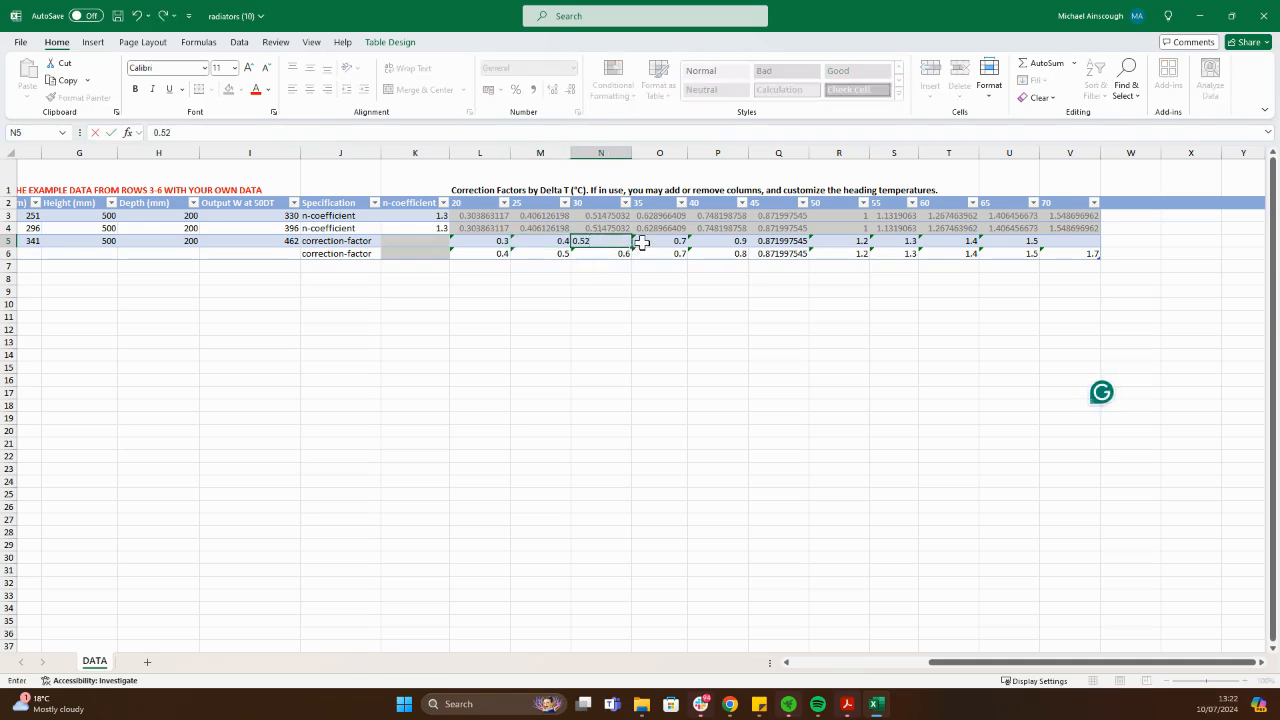
key("Tab")
Step: Enter row 5's correction factors for Delta T 35, 40 and 45 as 0.62, 0.75 and 0.87
type("0.62")
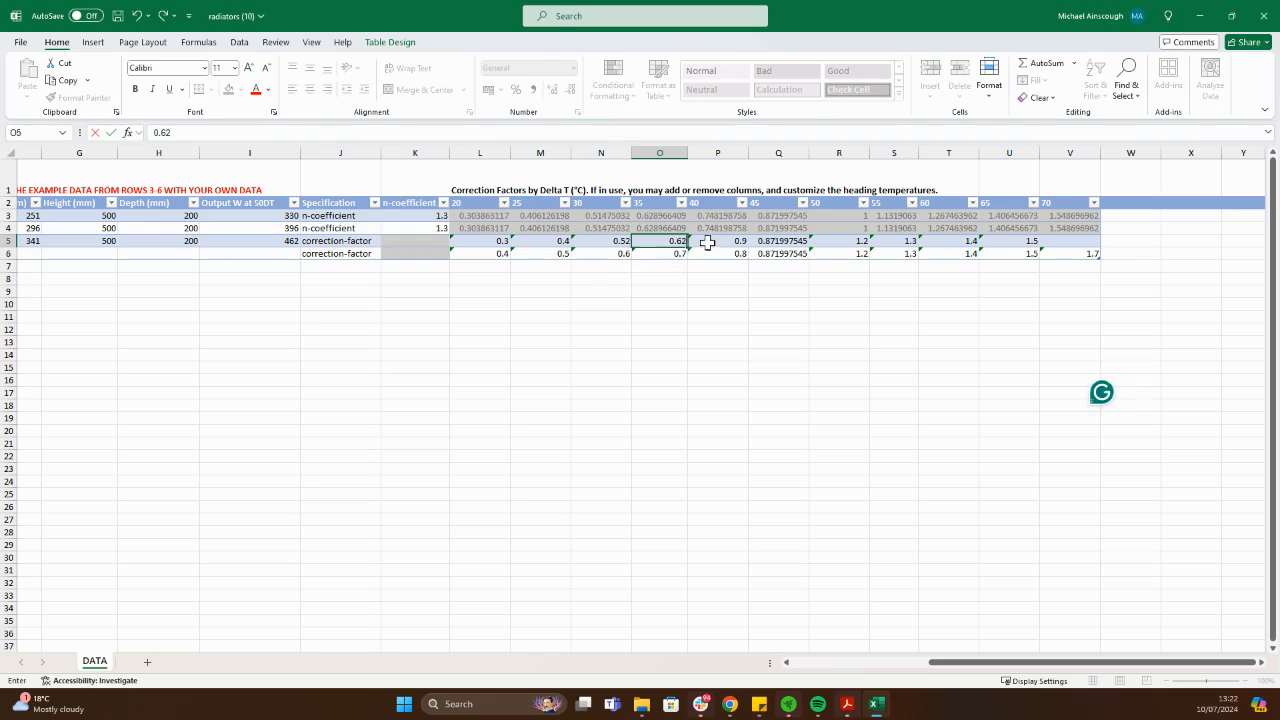
key("Tab")
type("0.")
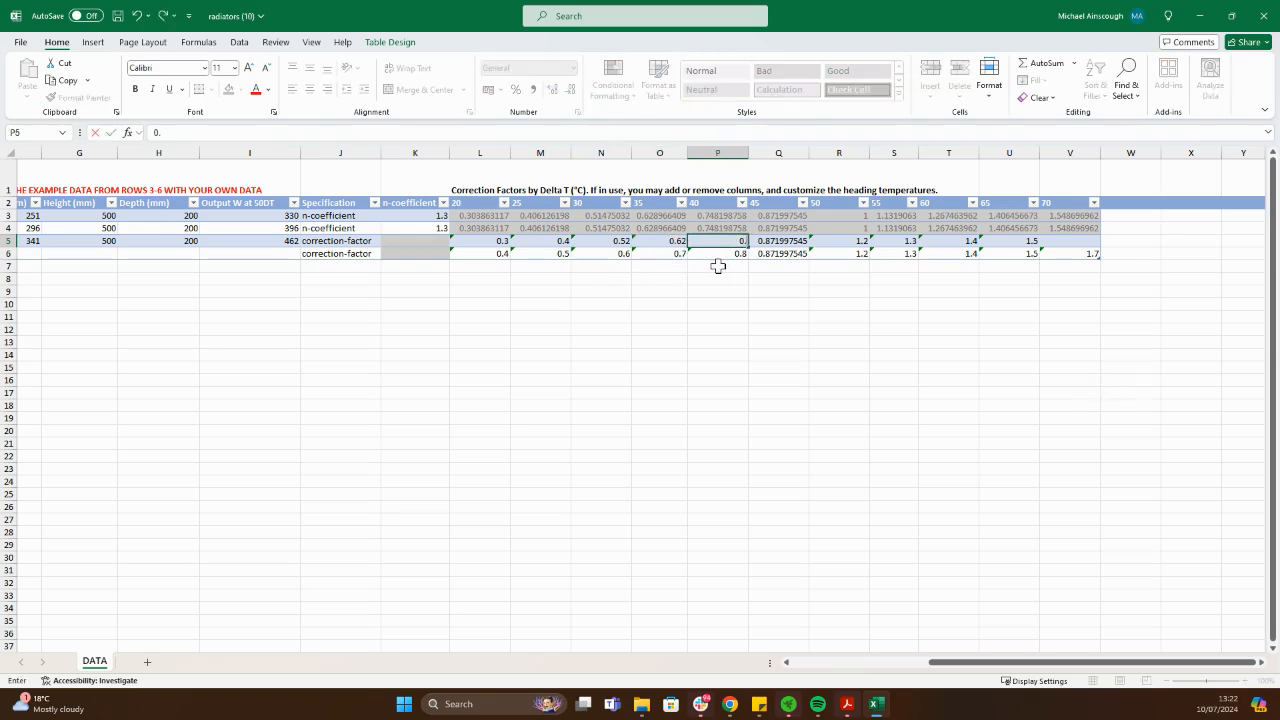
type("75")
key("Tab")
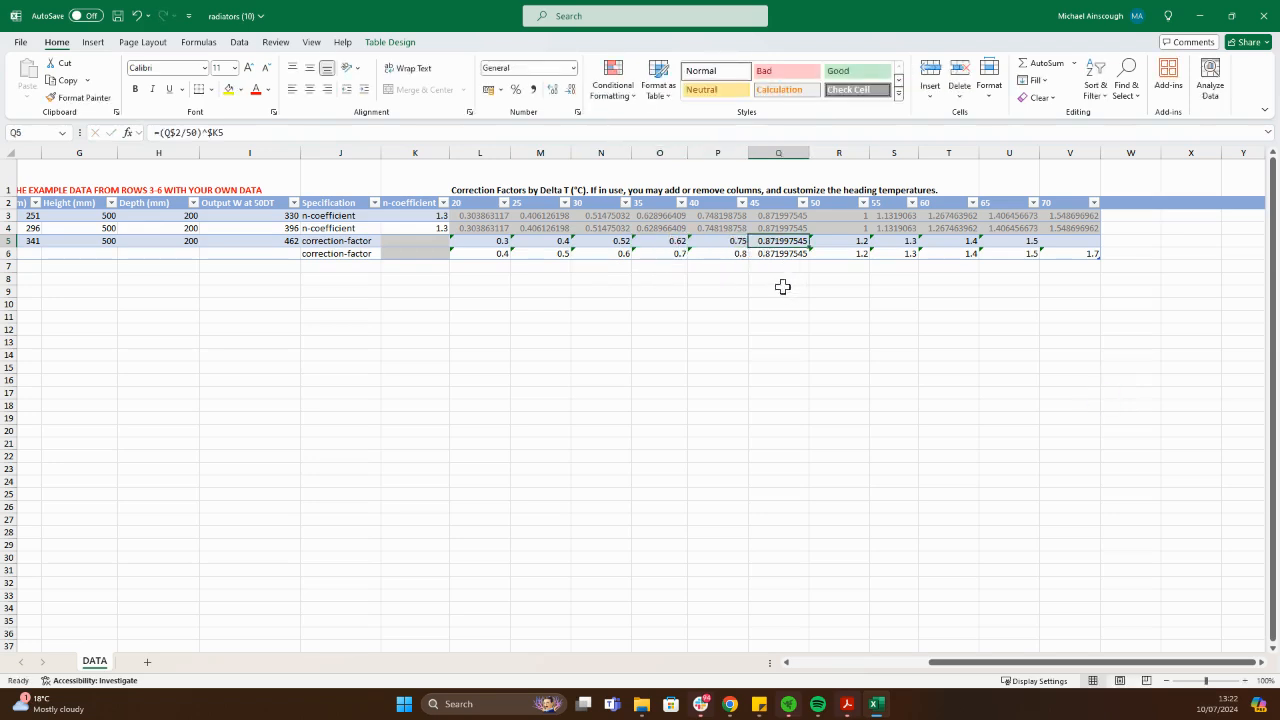
type("0.87")
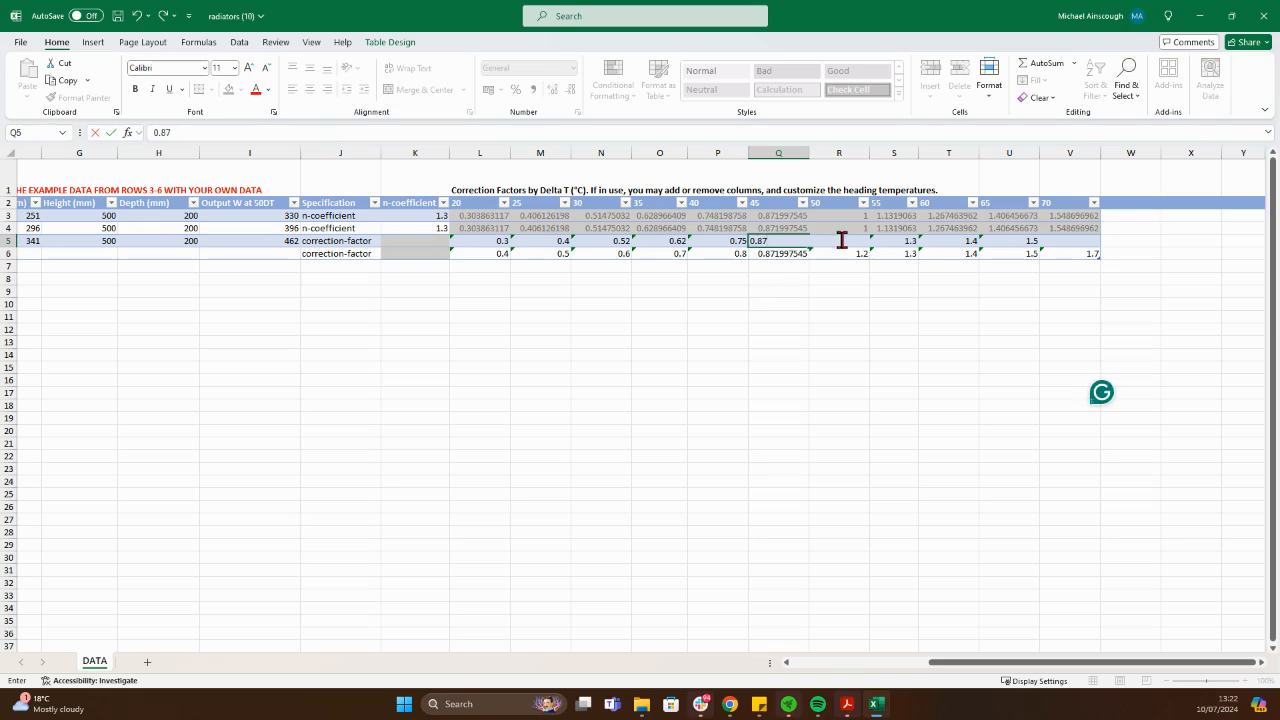
left_click(842, 240)
Step: Set row 5's correction factors for Delta T 55, 60, 65 and 70 to 1.1, 1.3, 1.4 and 1.55
left_click(906, 243)
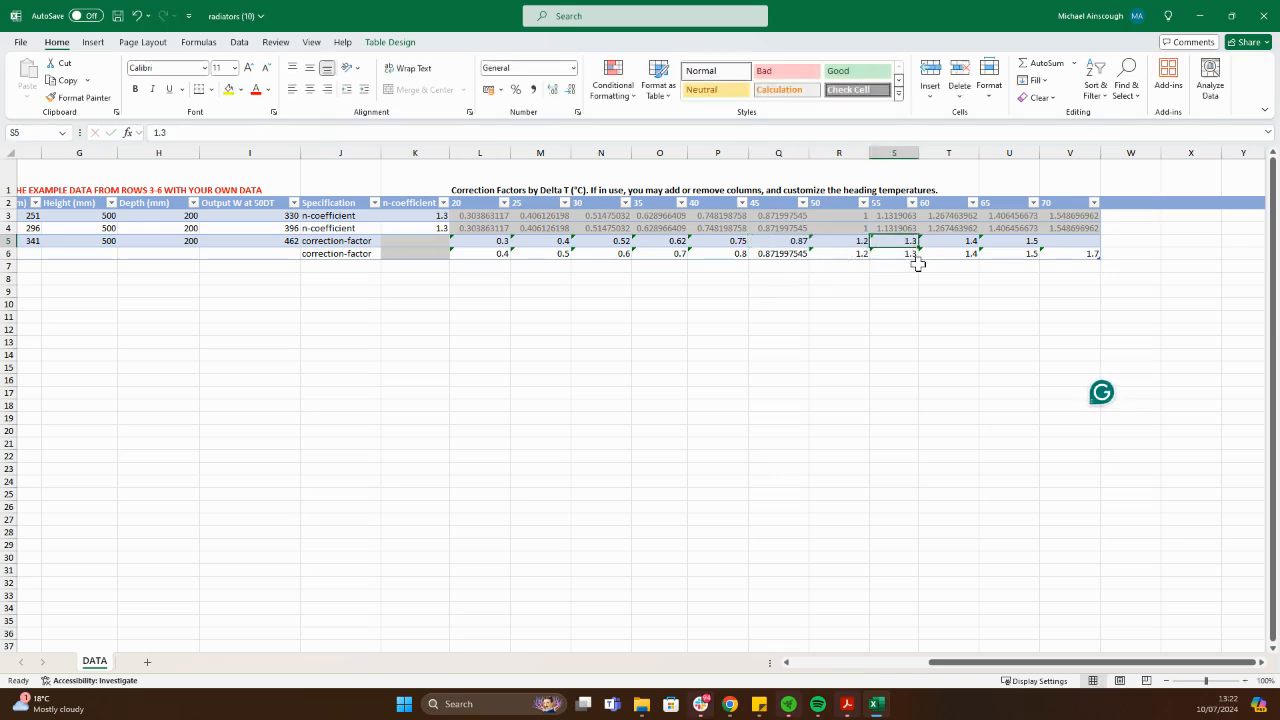
type("1.1")
left_click(943, 246)
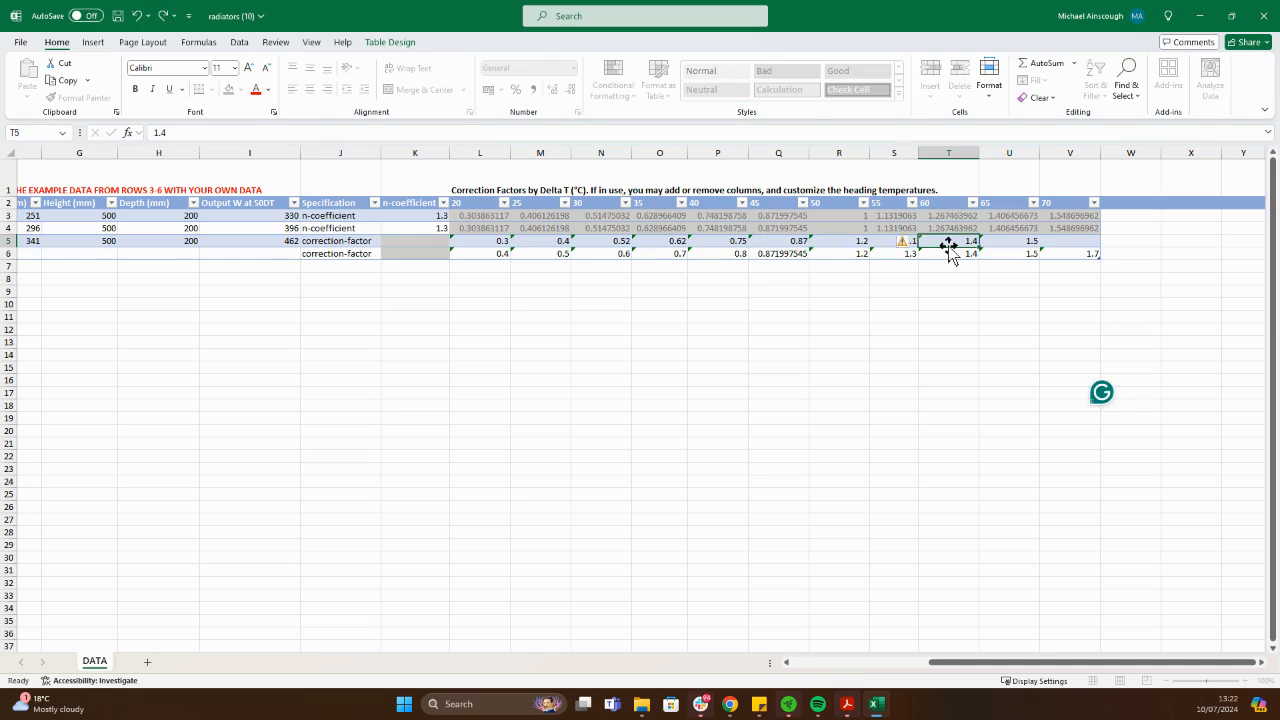
type("1.3")
left_click(986, 243)
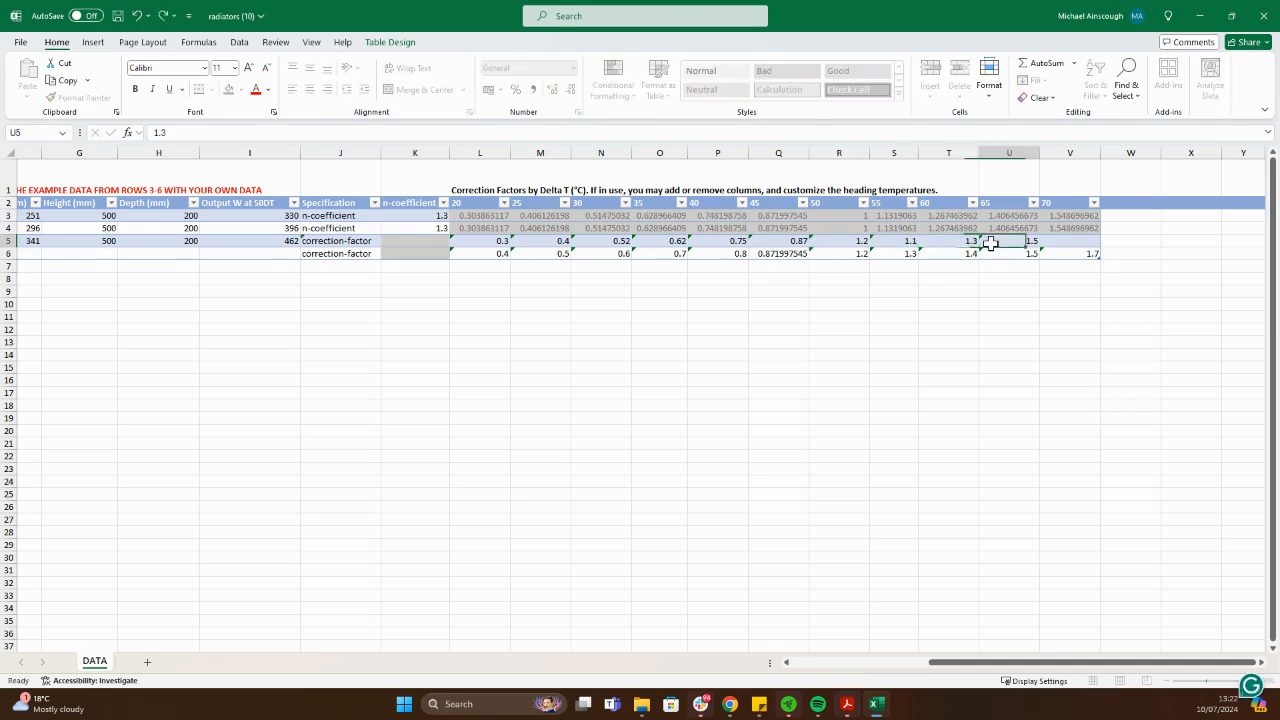
type("1.4")
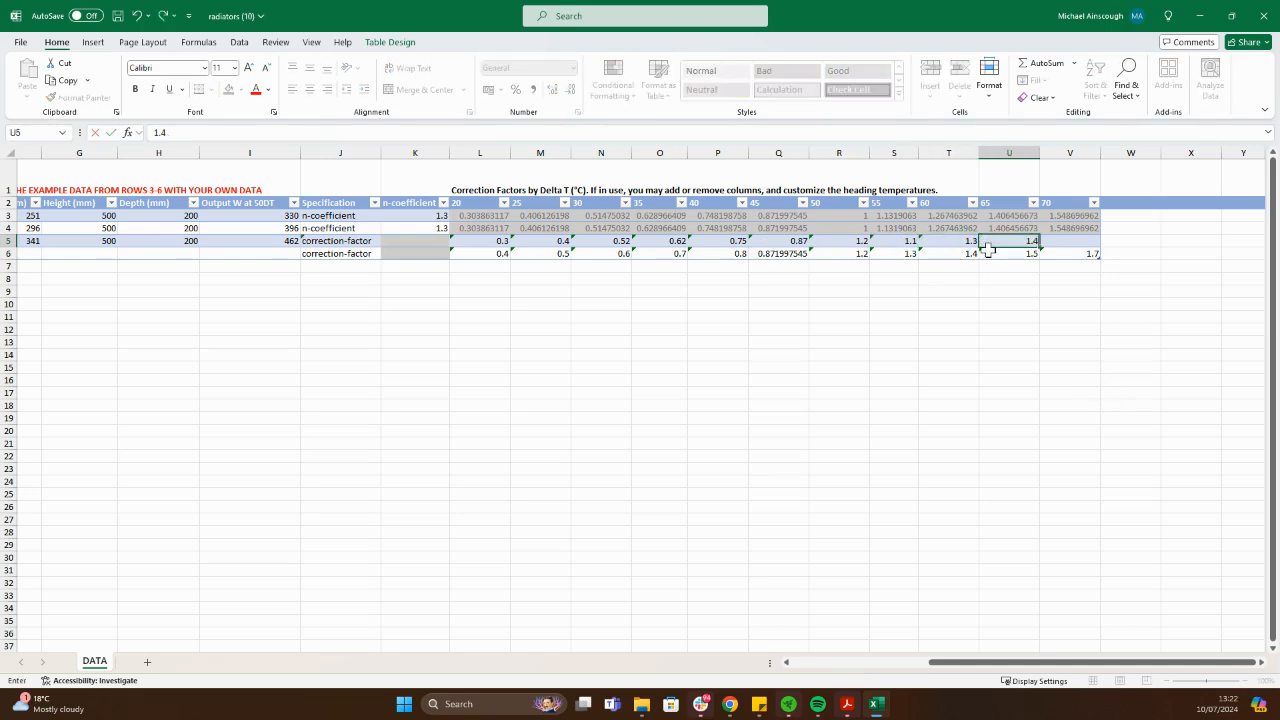
left_click(1075, 241)
type("1.")
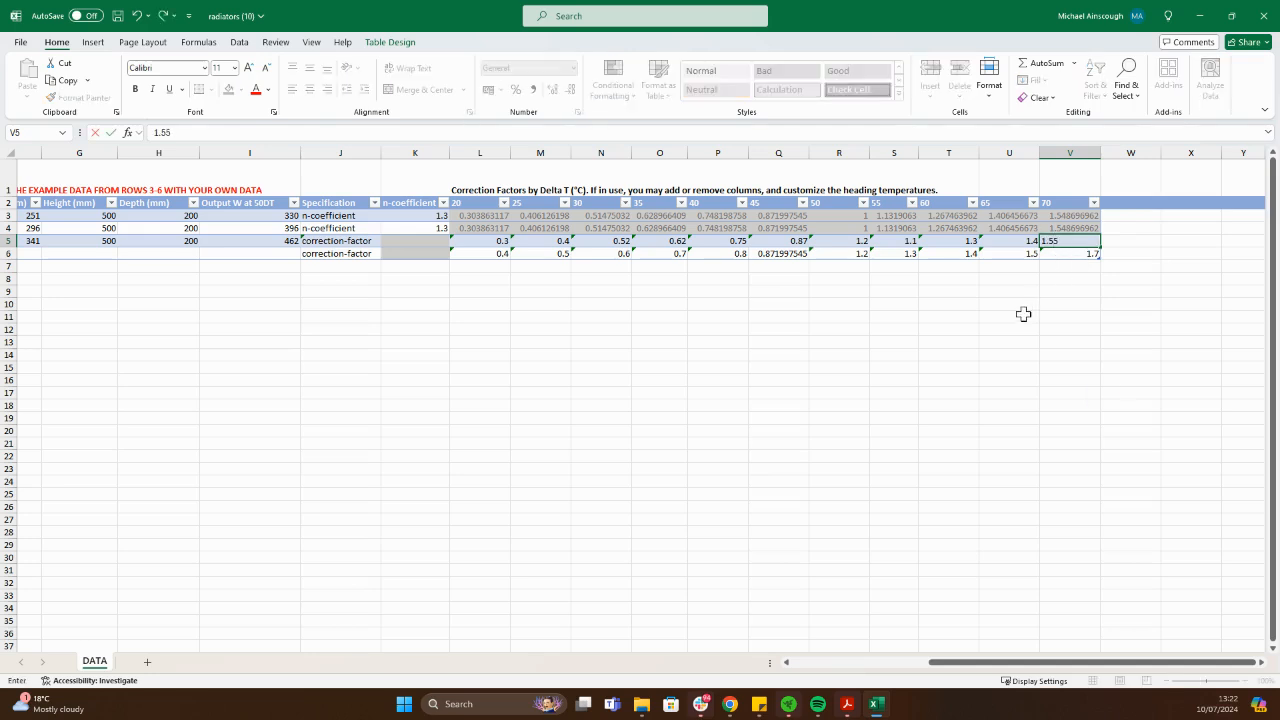
type("55")
left_click(1024, 314)
Step: Clear the leftover example data from the whole of table row 6, from the model column through Delta T 70
left_click_drag(1066, 254, 74, 257)
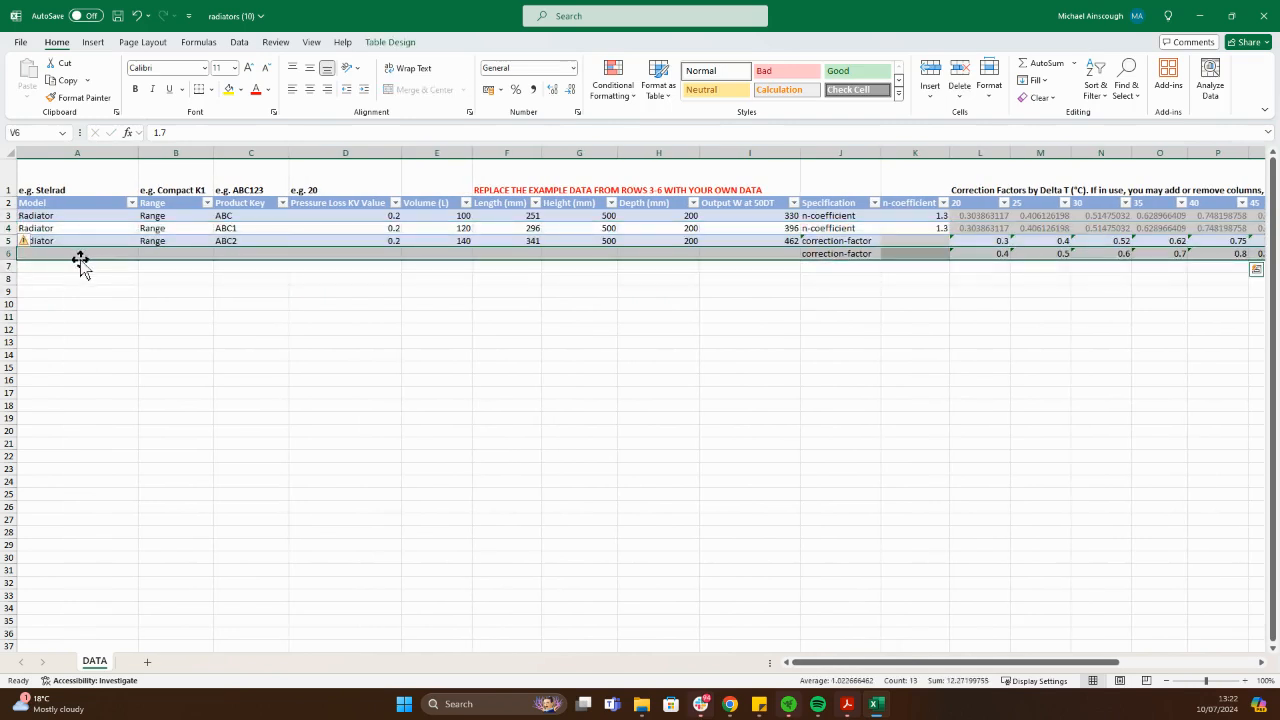
scroll(80, 260, "right", 5)
left_click(350, 304)
scroll(397, 315, "down", 3)
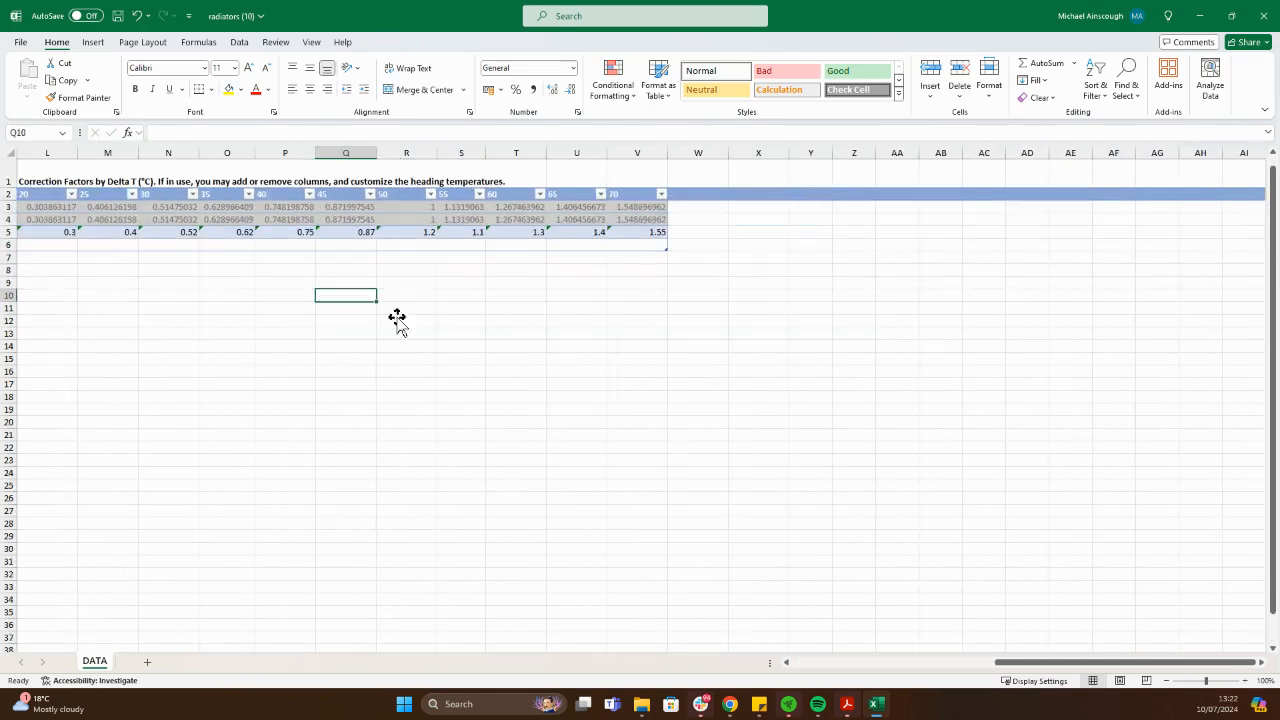
left_click_drag(1175, 667, 970, 667)
scroll(480, 395, "up", 3)
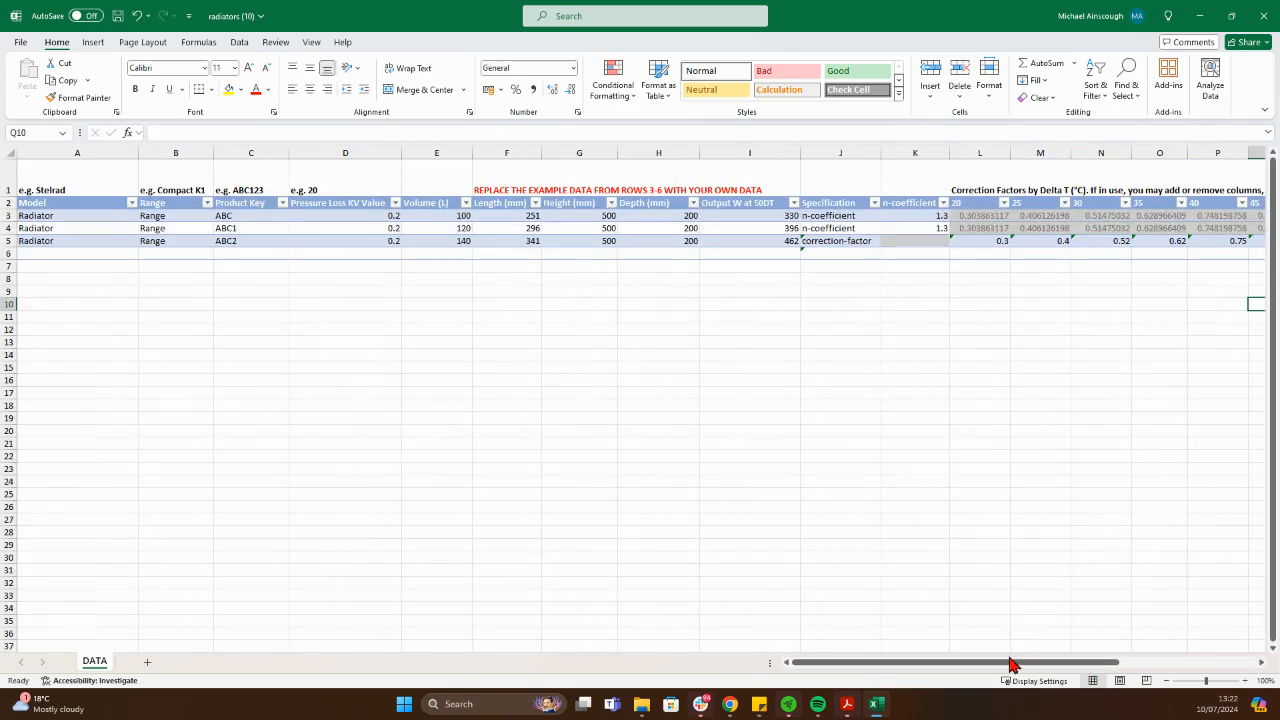
left_click_drag(1012, 665, 943, 648)
Step: Save the completed radiators workbook and close it to return to the H2X marketplace form in the browser
left_click(120, 16)
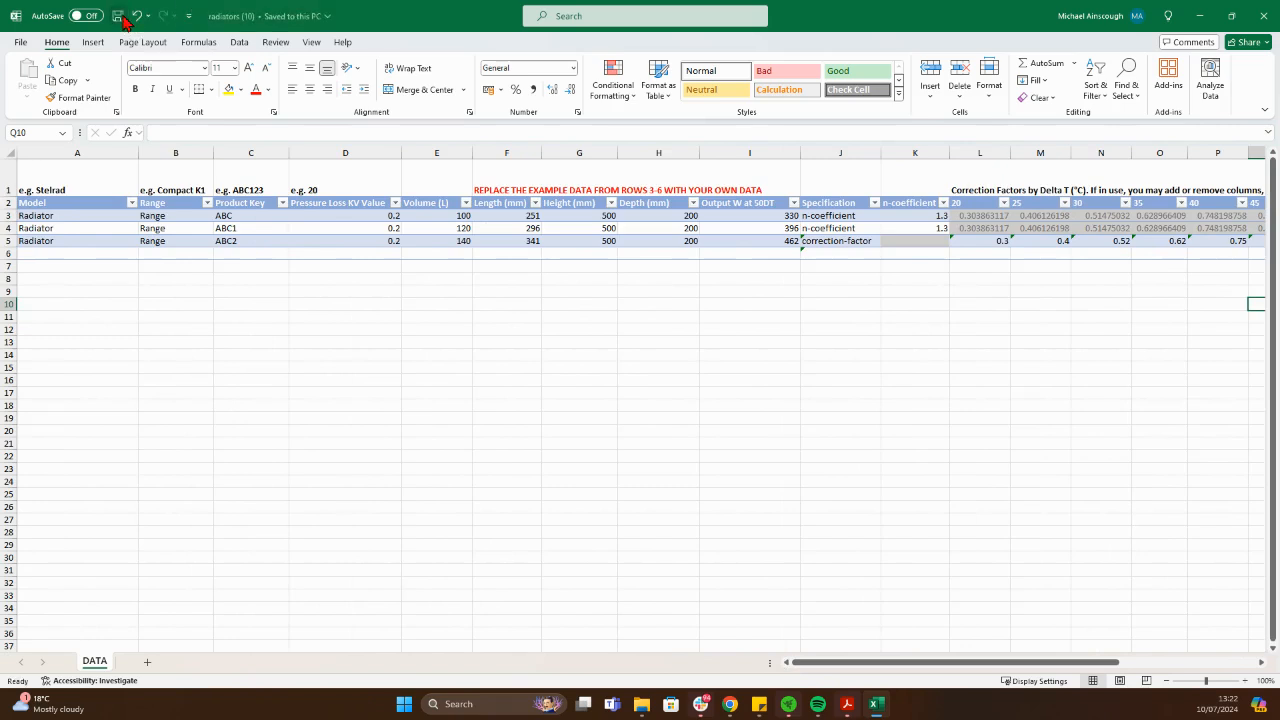
double_click(982, 26)
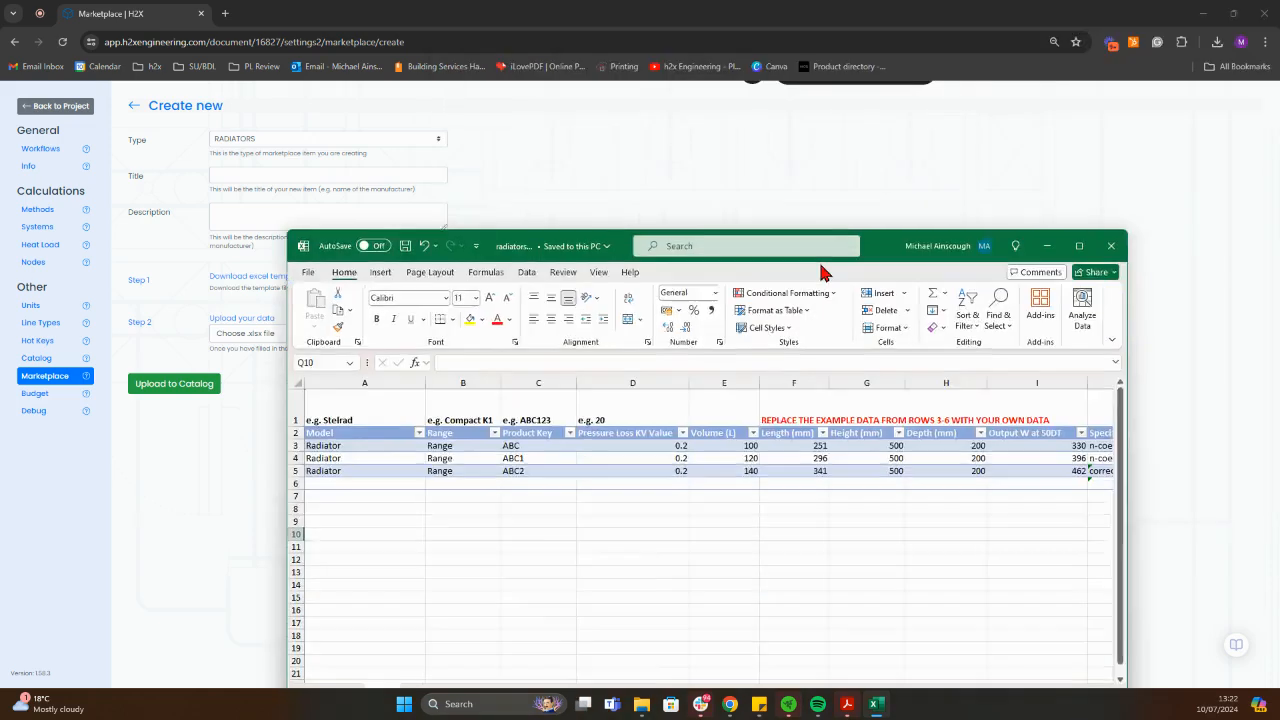
left_click_drag(821, 265, 184, 416)
left_click(596, 424)
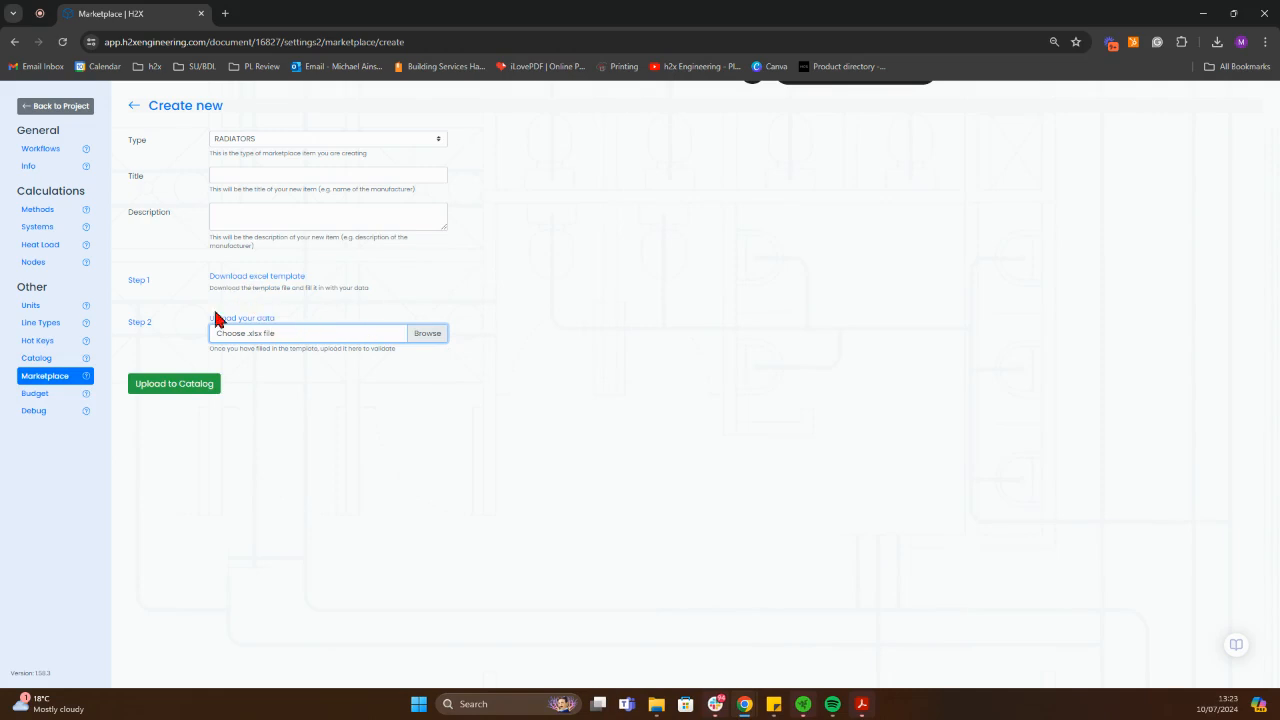
Step: Upload the data file radiators (10).xlsx from the Downloads folder to the new marketplace item
left_click(428, 334)
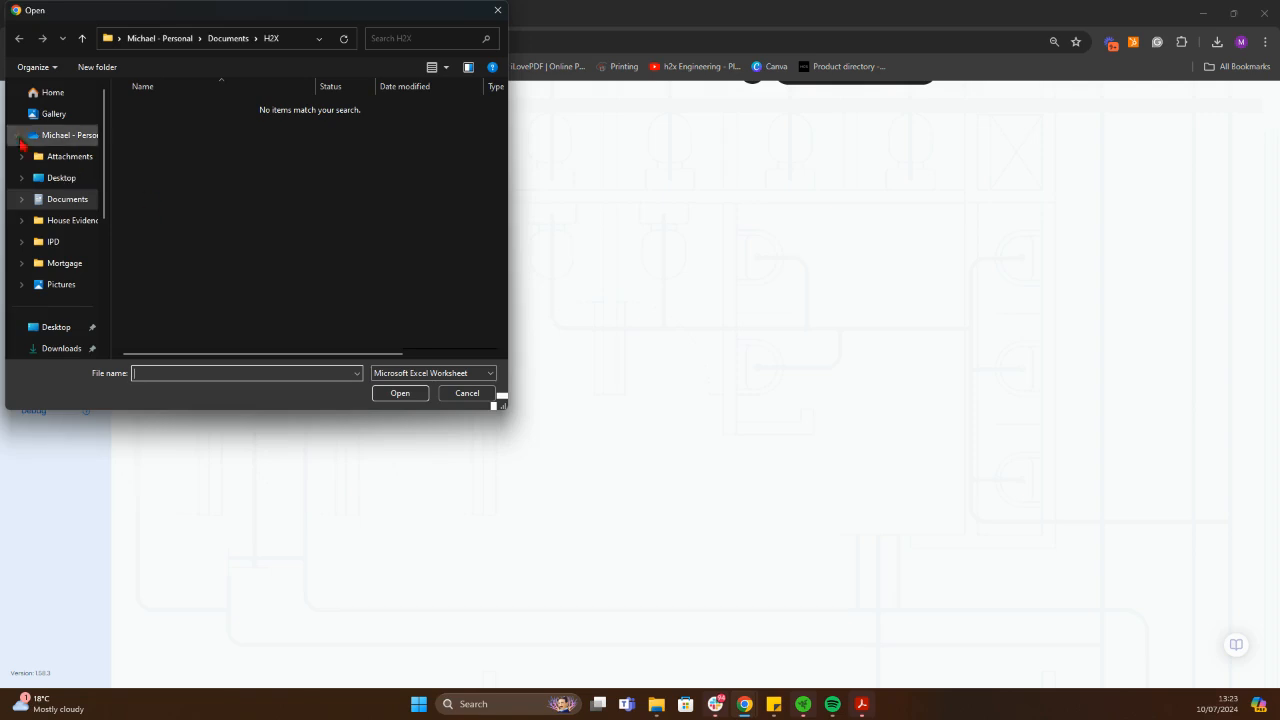
scroll(70, 255, "down", 1)
left_click(60, 280)
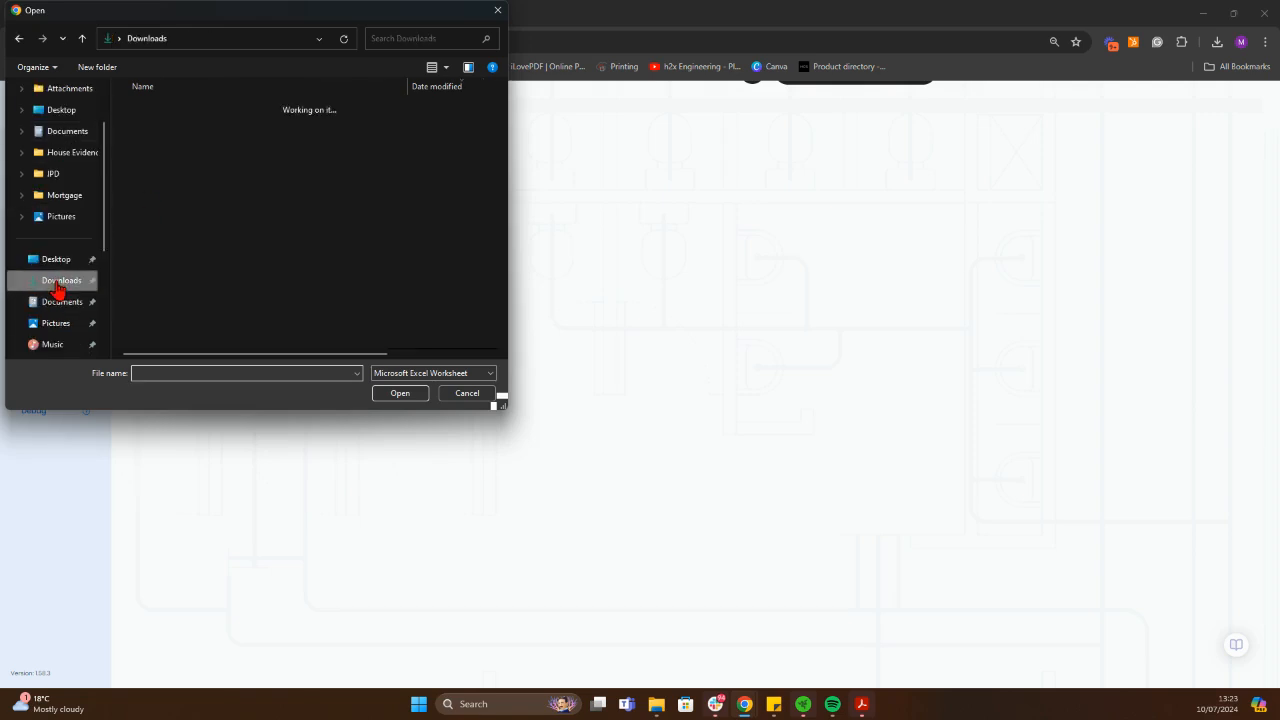
left_click(220, 128)
left_click(418, 393)
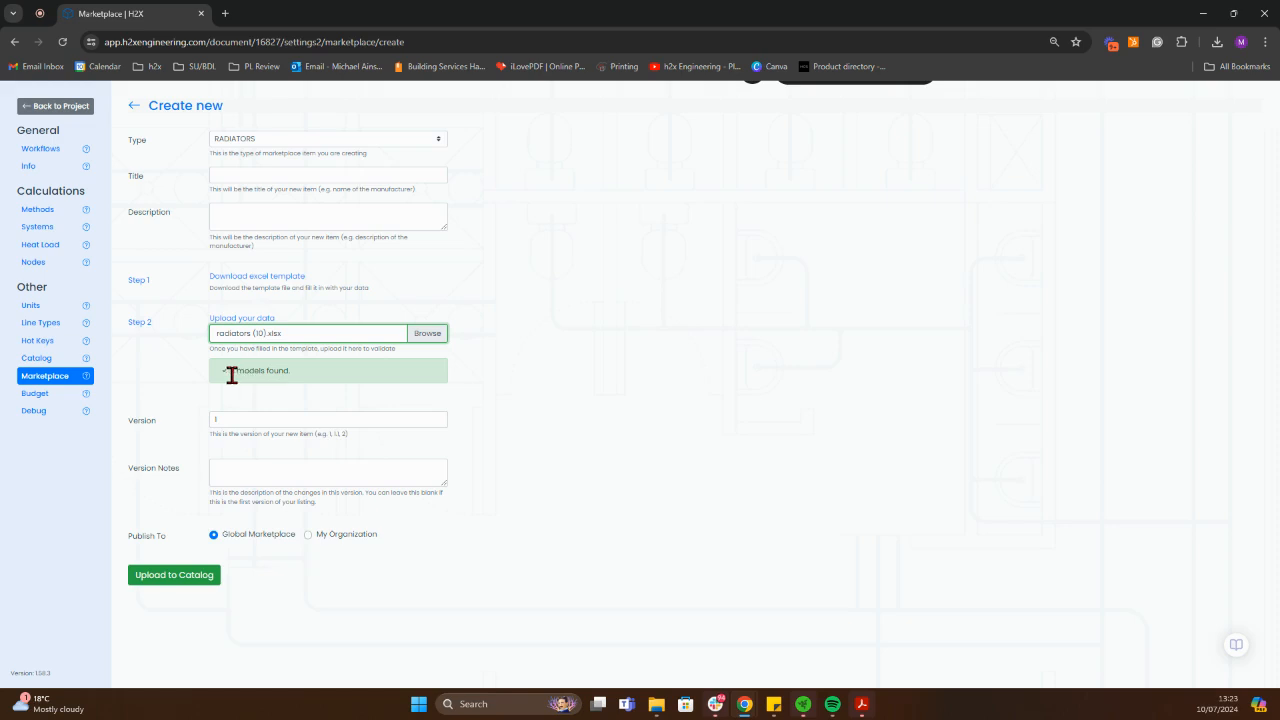
Step: Set the item to publish to My Organization and try to upload it to the catalog
left_click(226, 470)
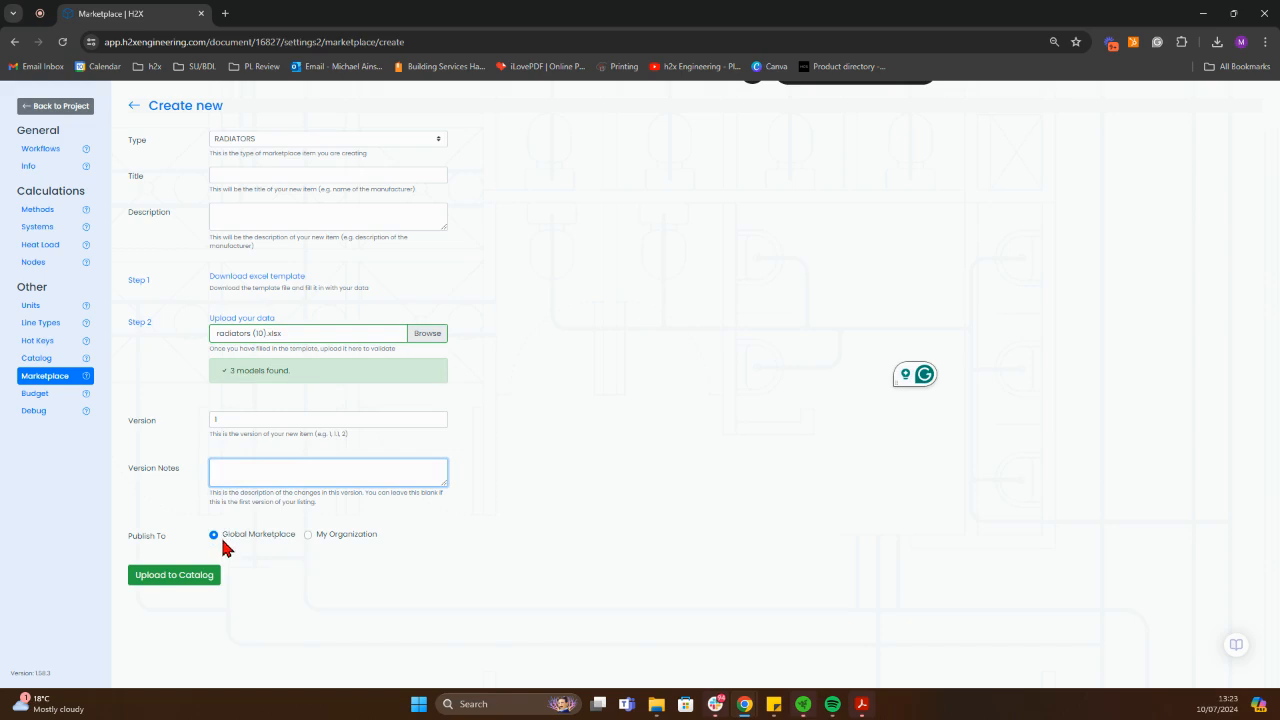
left_click(309, 536)
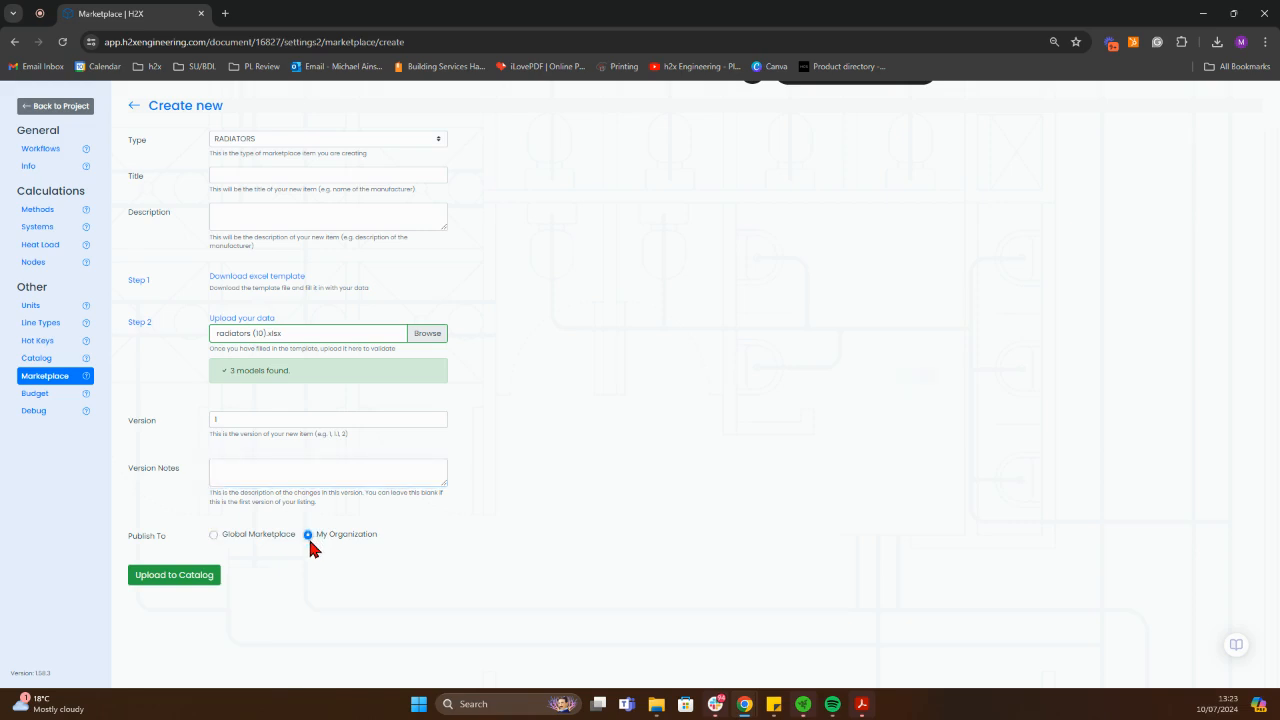
left_click(174, 583)
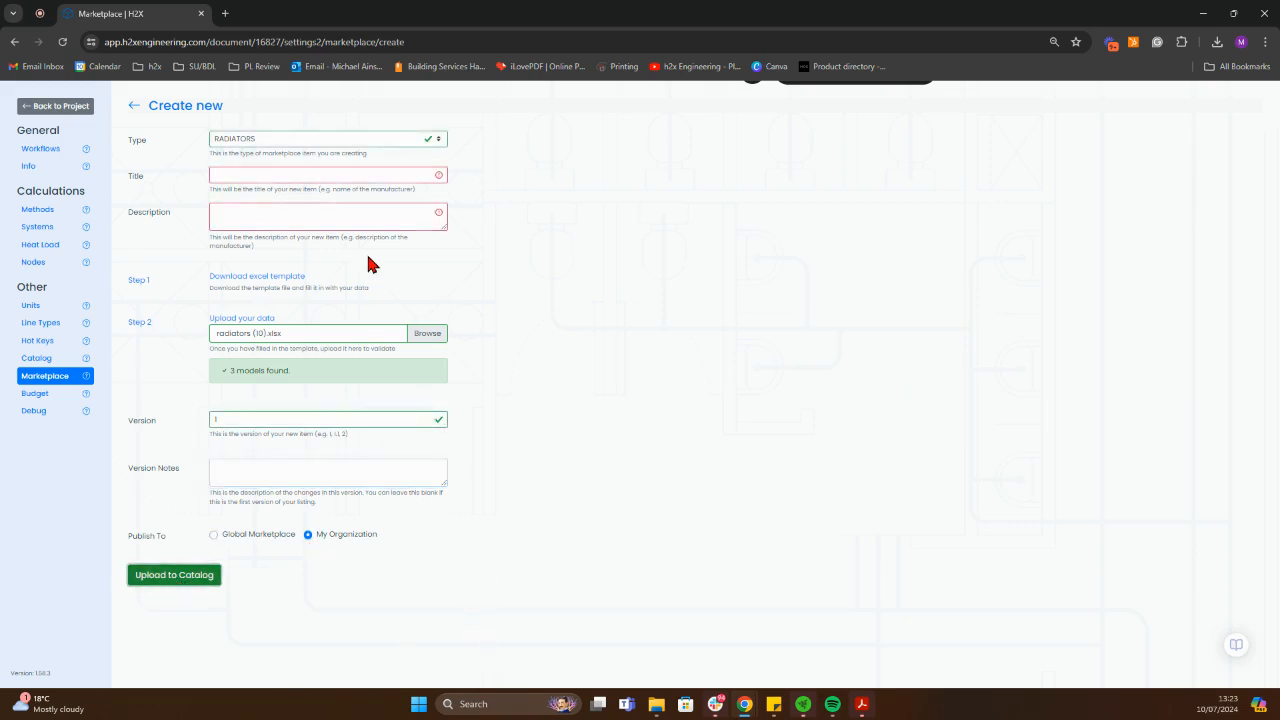
Step: Give the item the title "Example" and the description "Example", and upload it to the catalog
left_click(310, 173)
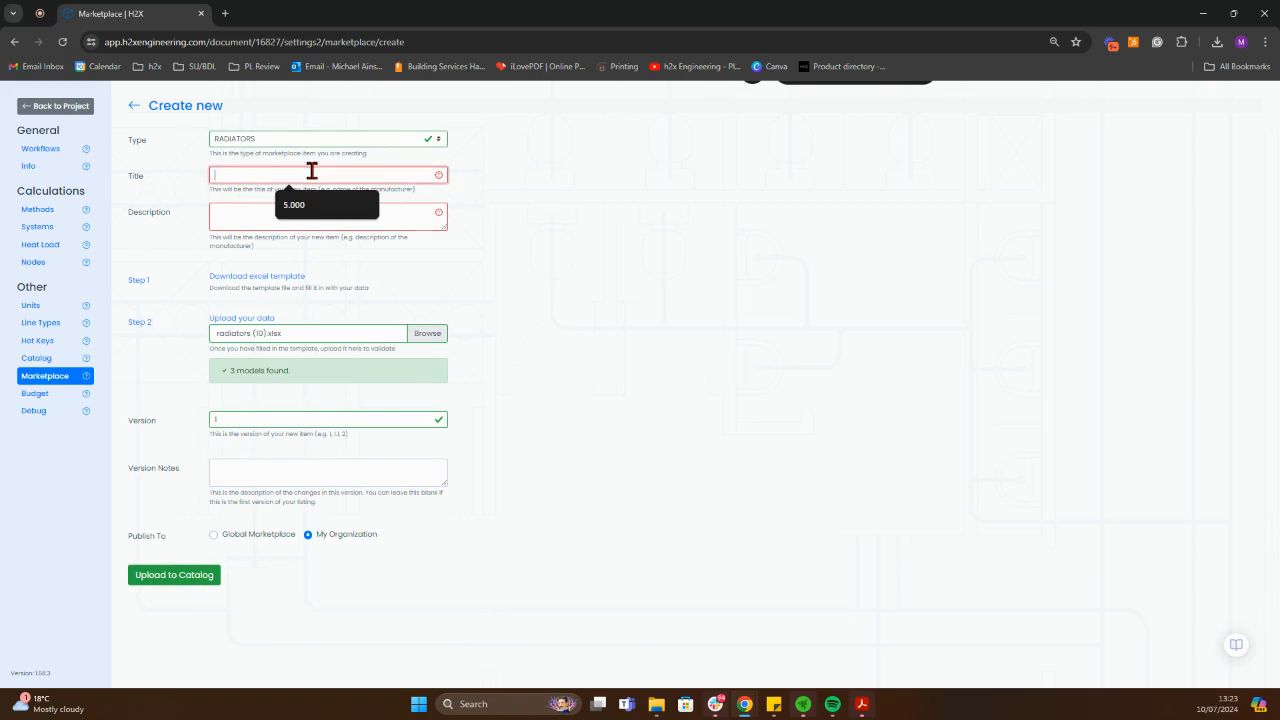
type("Example")
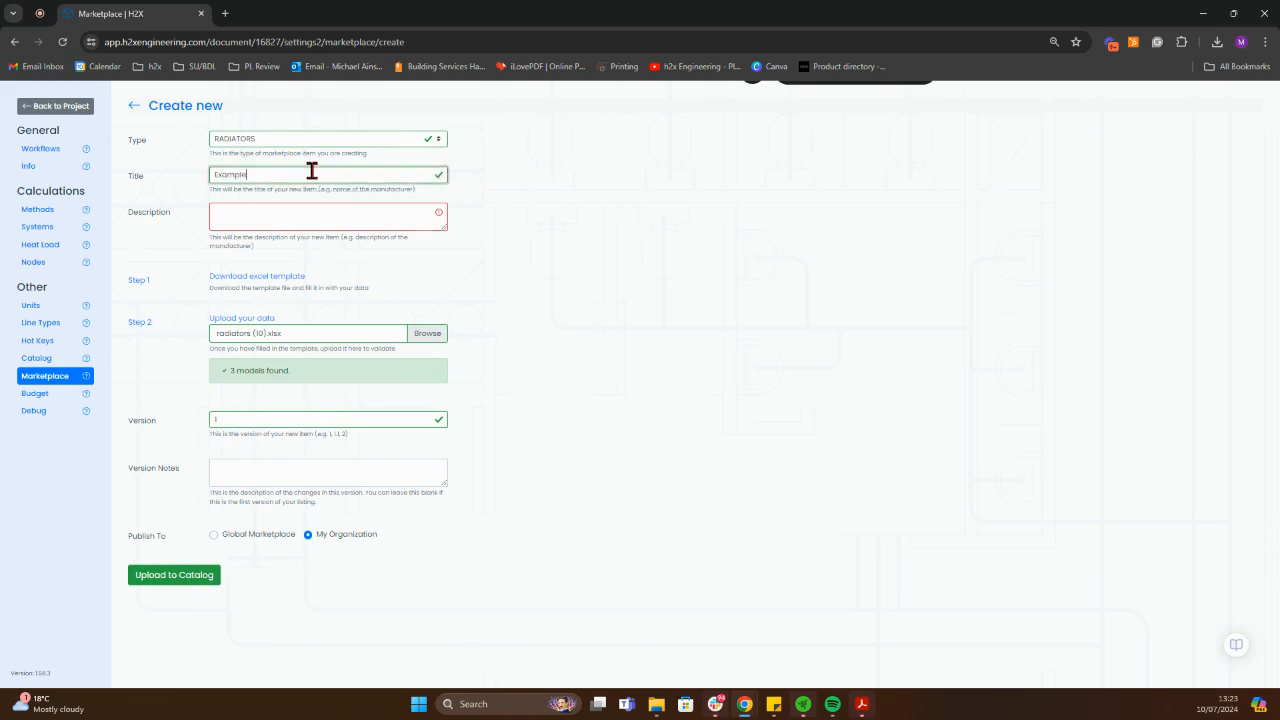
key("Tab")
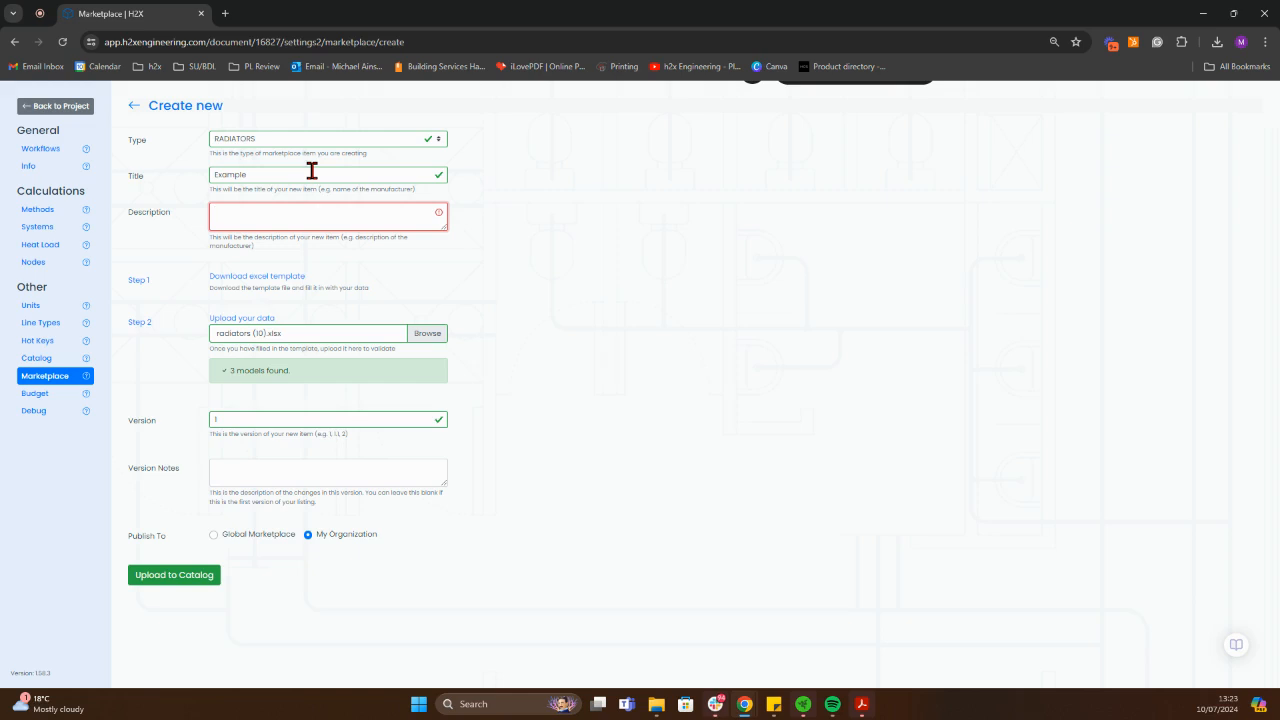
type("U")
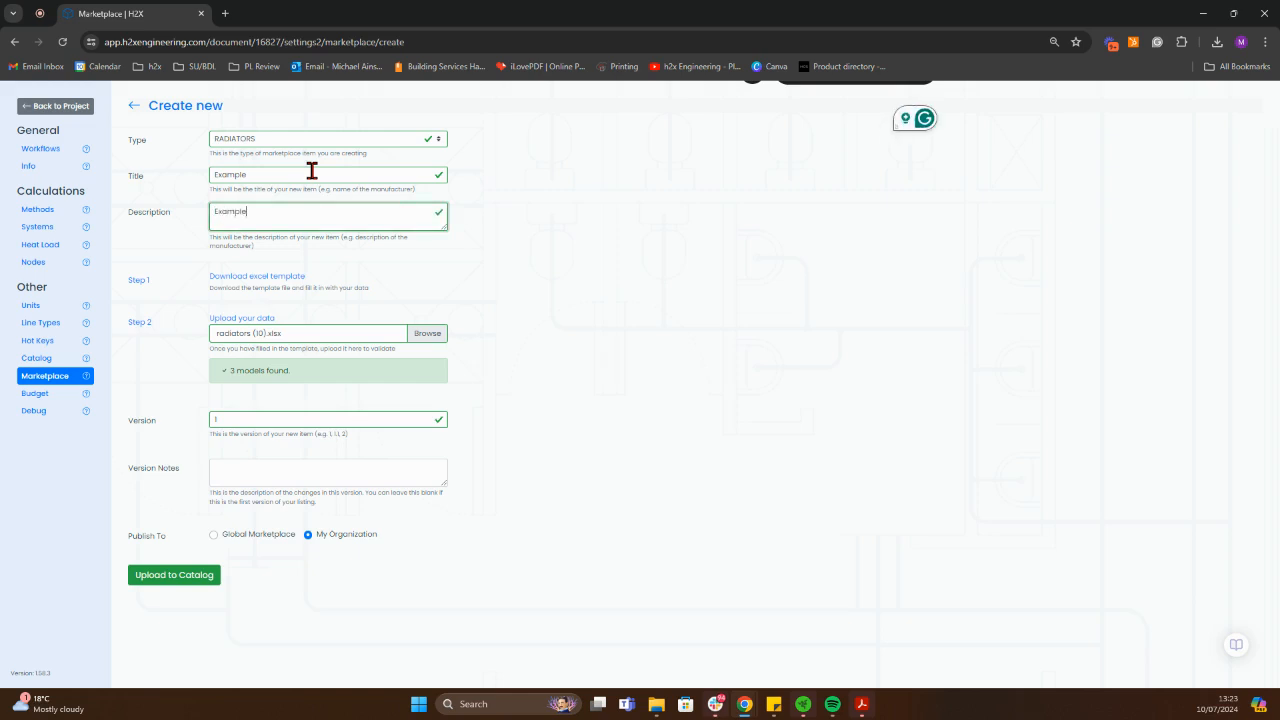
left_click(210, 576)
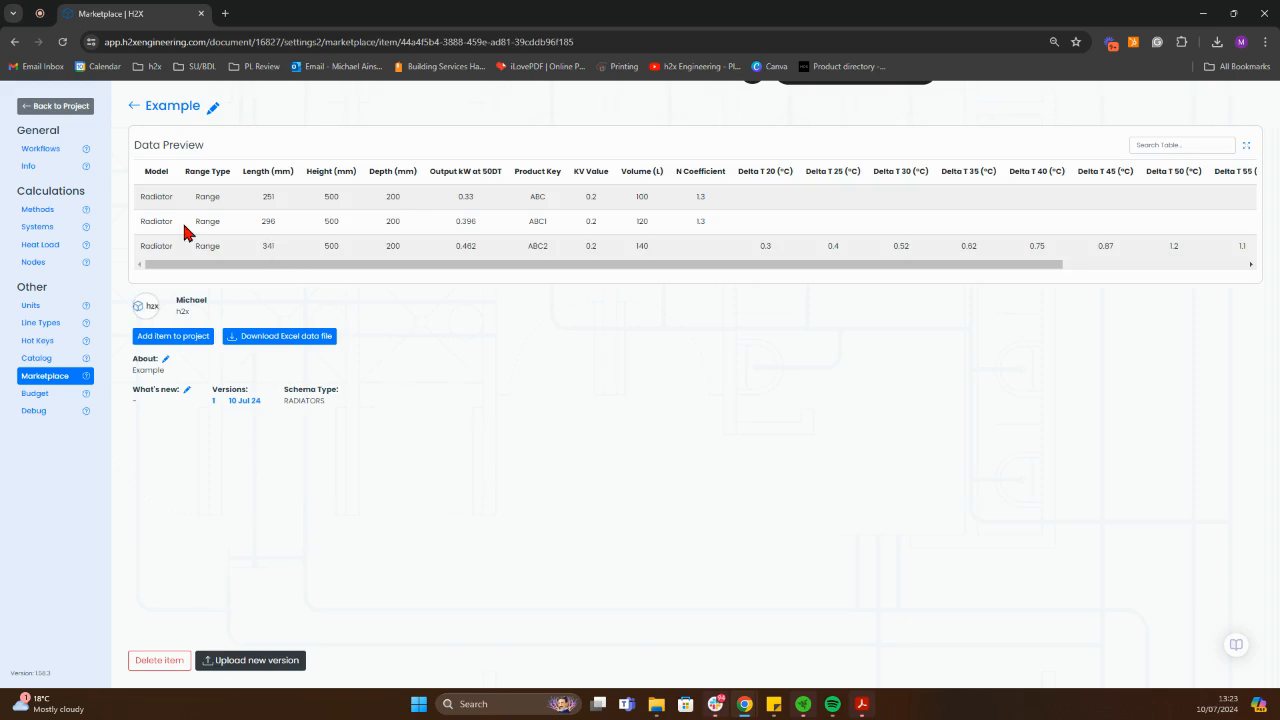
Step: Review the item's data preview, add the item to the project and return to the project drawing
left_click_drag(883, 267, 344, 398)
left_click(191, 338)
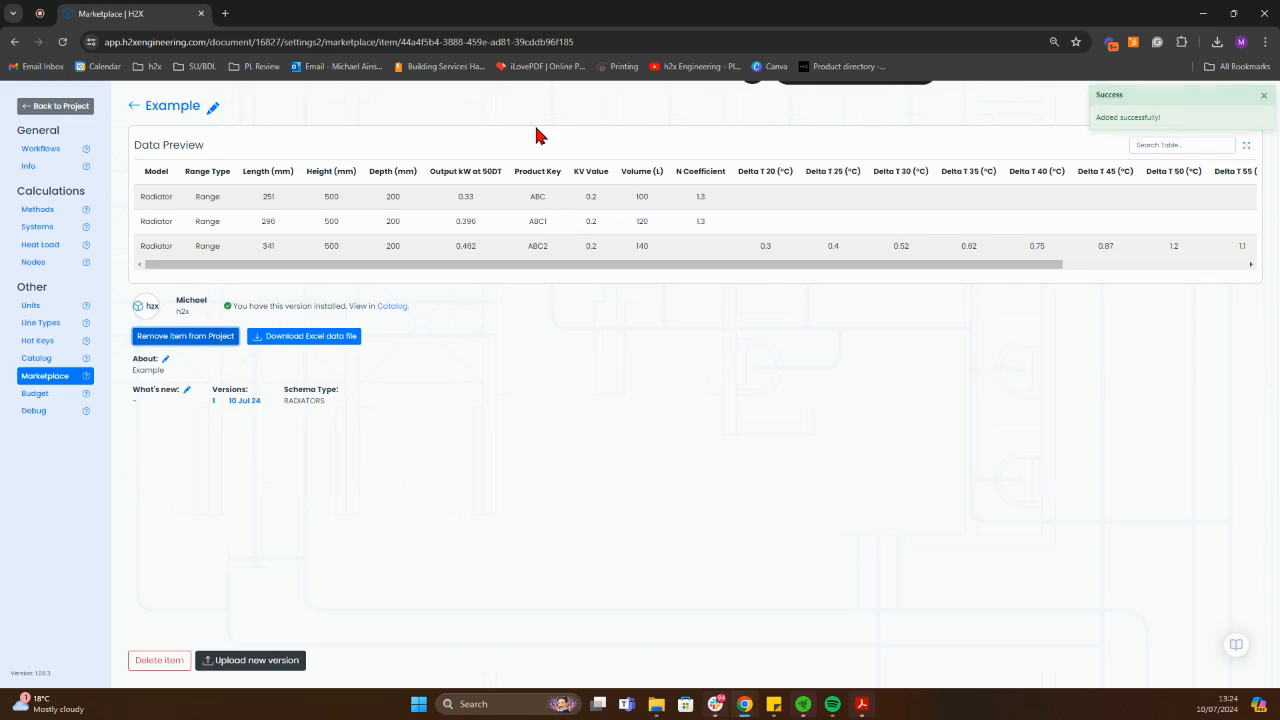
left_click(76, 112)
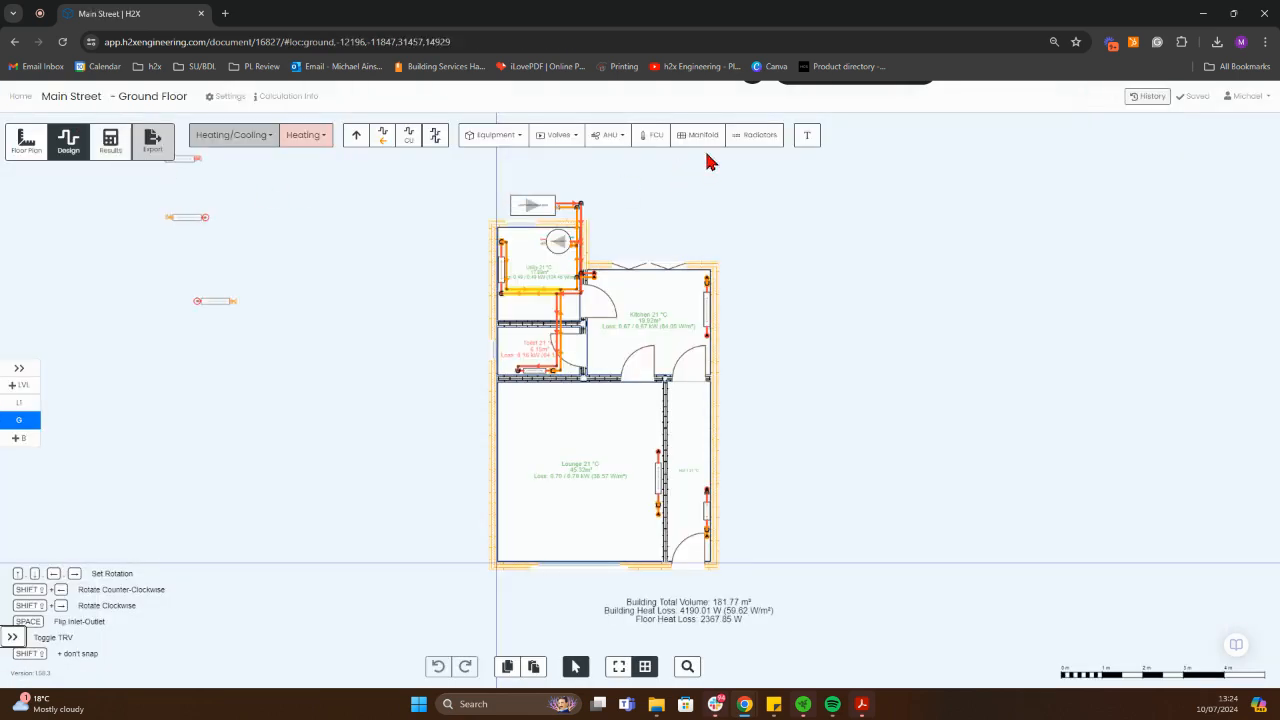
Step: Start inserting radiators from the Example manufacturer, with sizing by length, and open the available length options
left_click(755, 135)
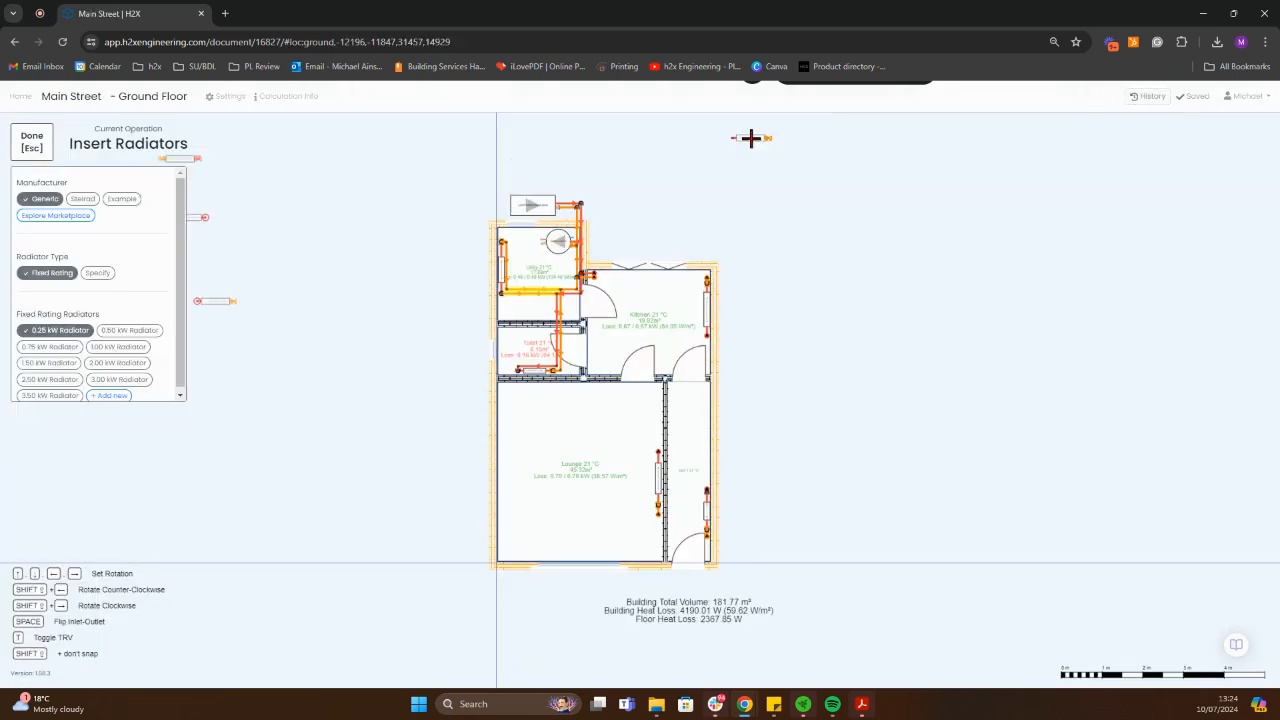
left_click(122, 199)
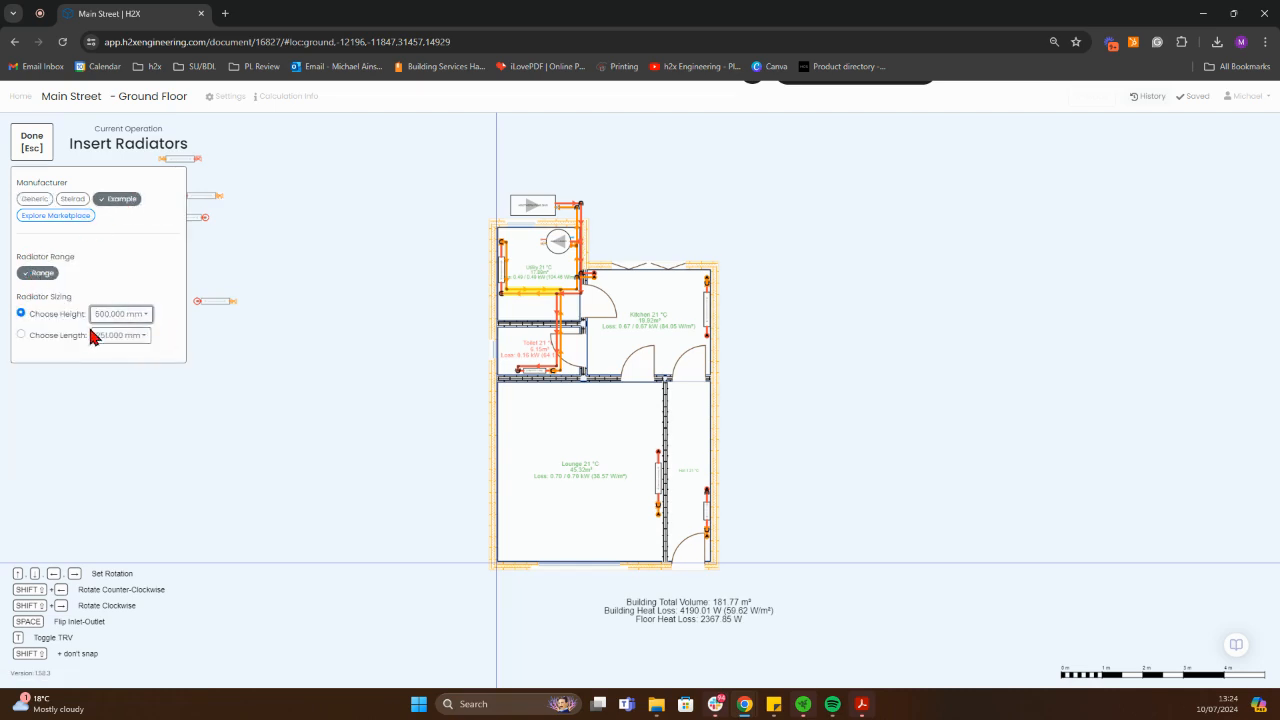
left_click(120, 335)
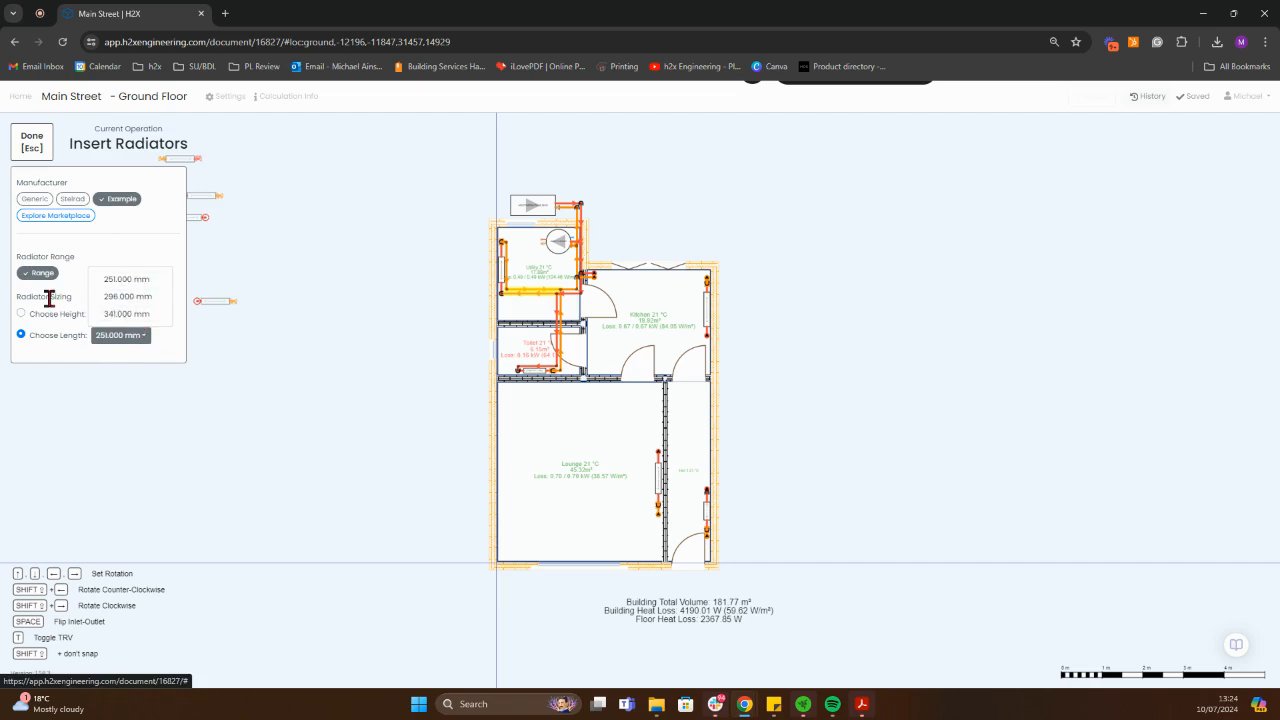